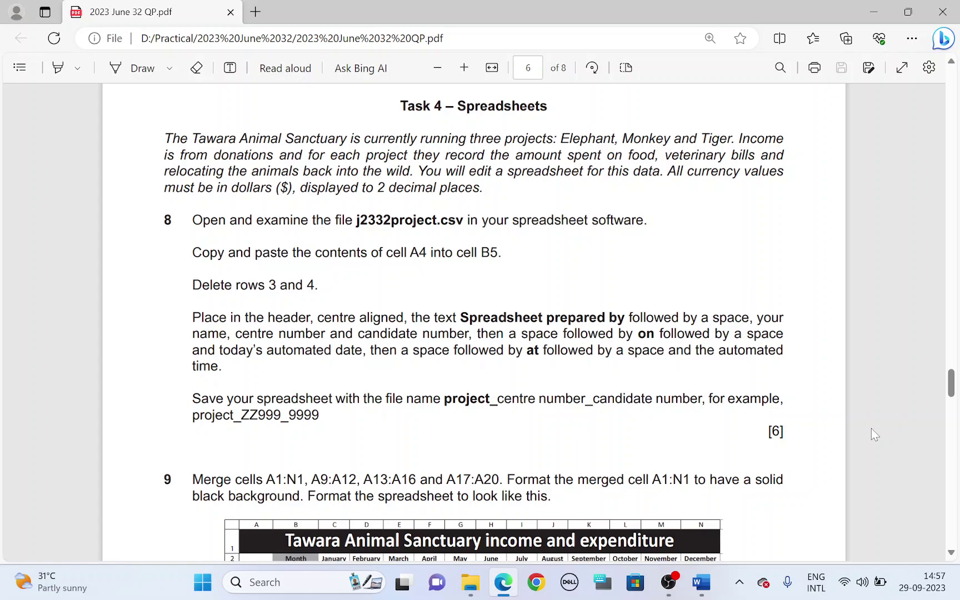
# Highlight 'edit a', 'dollars ($),', '2 decimal places' and 'j2332project.csv' in the PDF task text
pyautogui.click(56, 69)
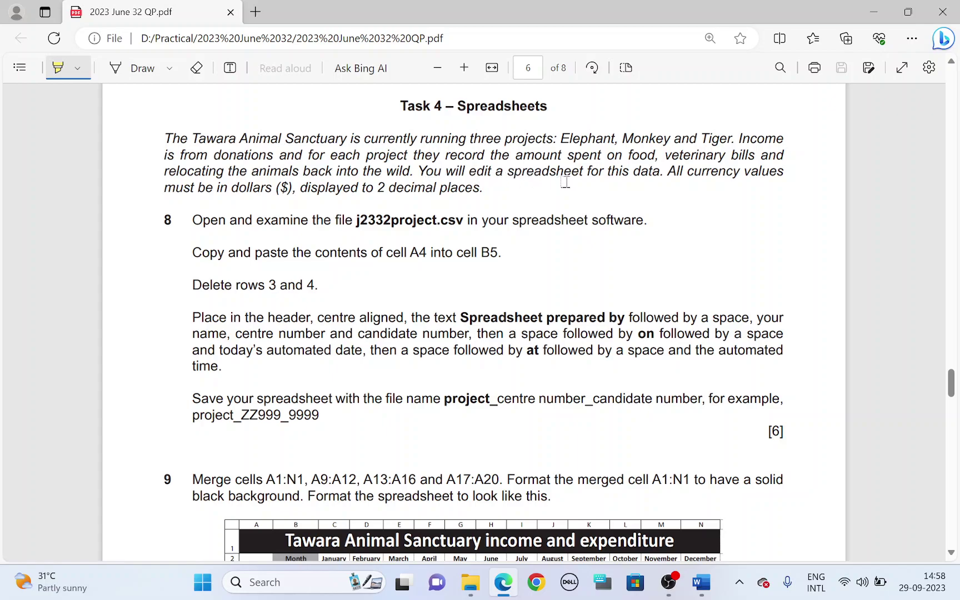
pyautogui.moveTo(462, 172); pyautogui.dragTo(504, 172)
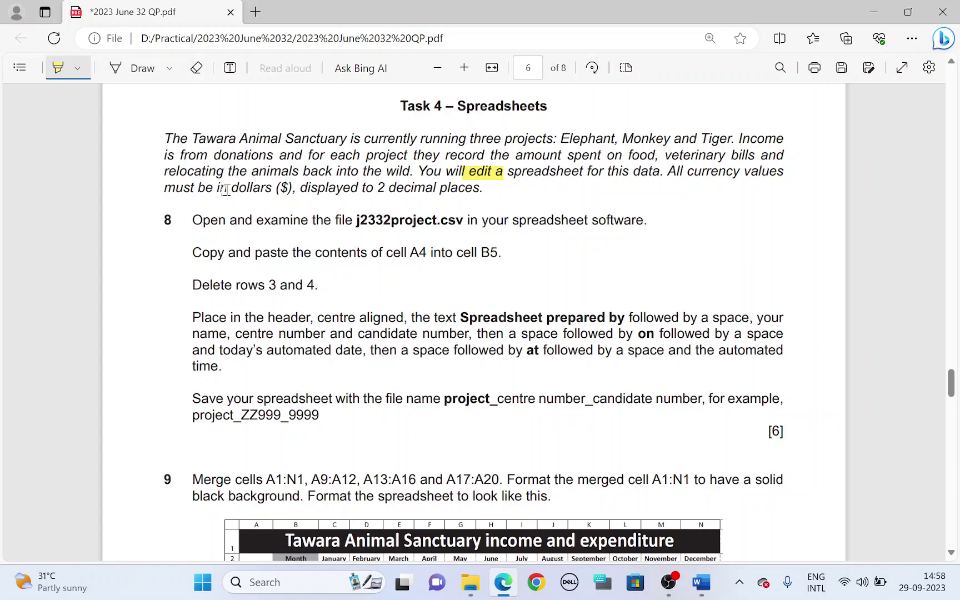
pyautogui.moveTo(235, 189); pyautogui.dragTo(300, 190)
pyautogui.moveTo(377, 188); pyautogui.dragTo(472, 187)
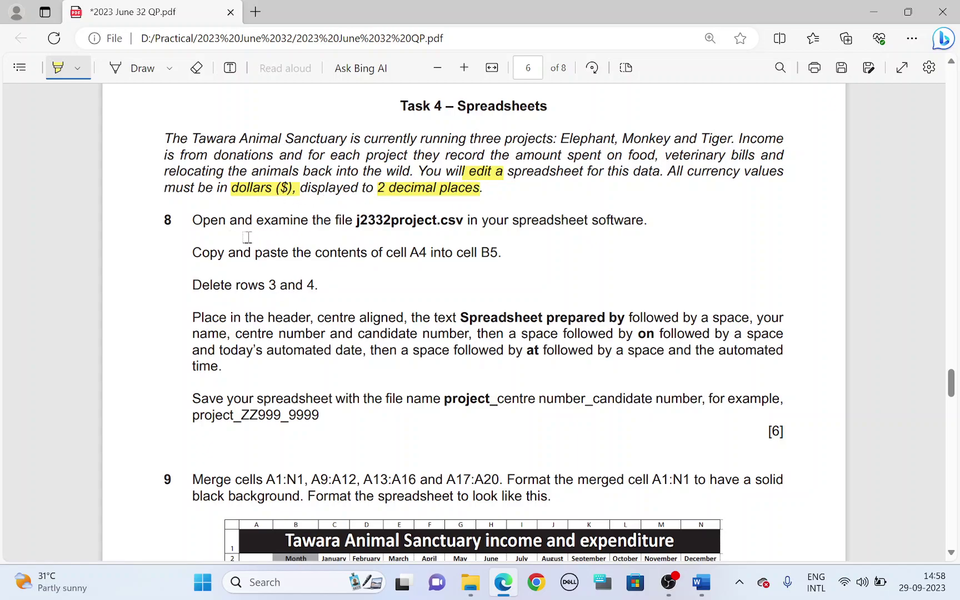
pyautogui.moveTo(354, 221); pyautogui.dragTo(470, 222)
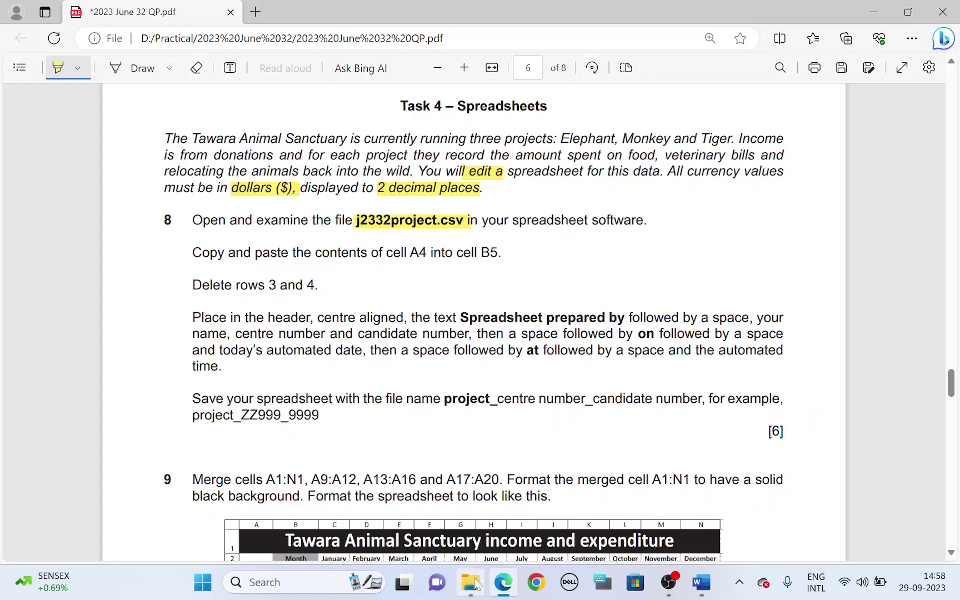
pyautogui.click(471, 582)
# Open j2332project.csv, dismiss the data-loss warning and AutoFit all column widths
pyautogui.click(194, 244)
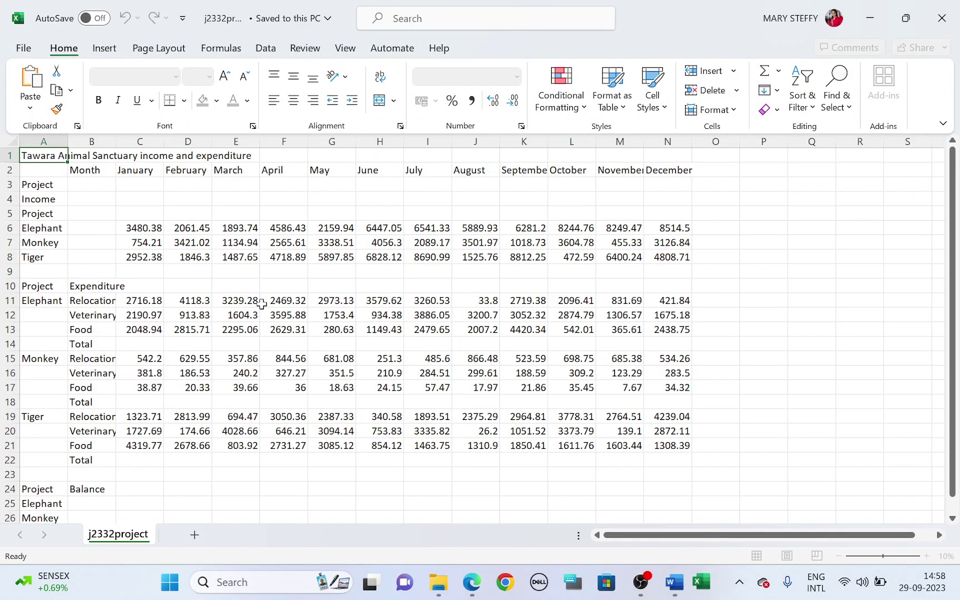
pyautogui.click(942, 145)
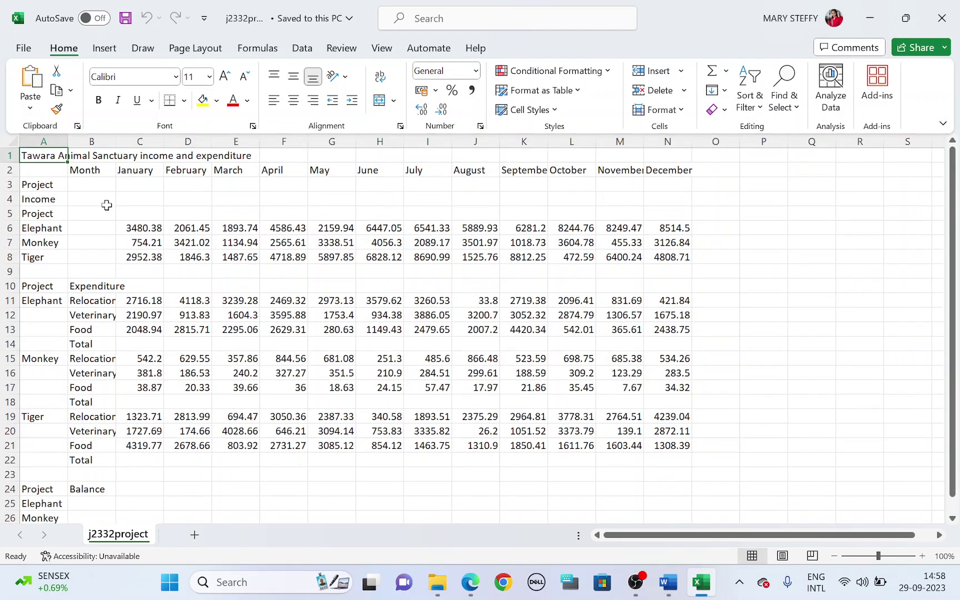
pyautogui.click(10, 141)
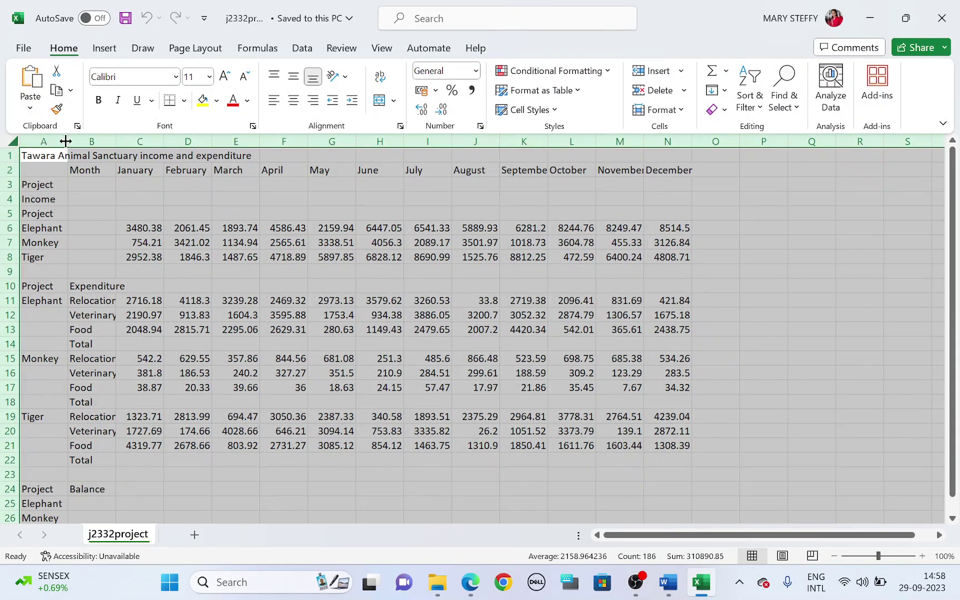
pyautogui.doubleClick(68, 141)
pyautogui.click(905, 243)
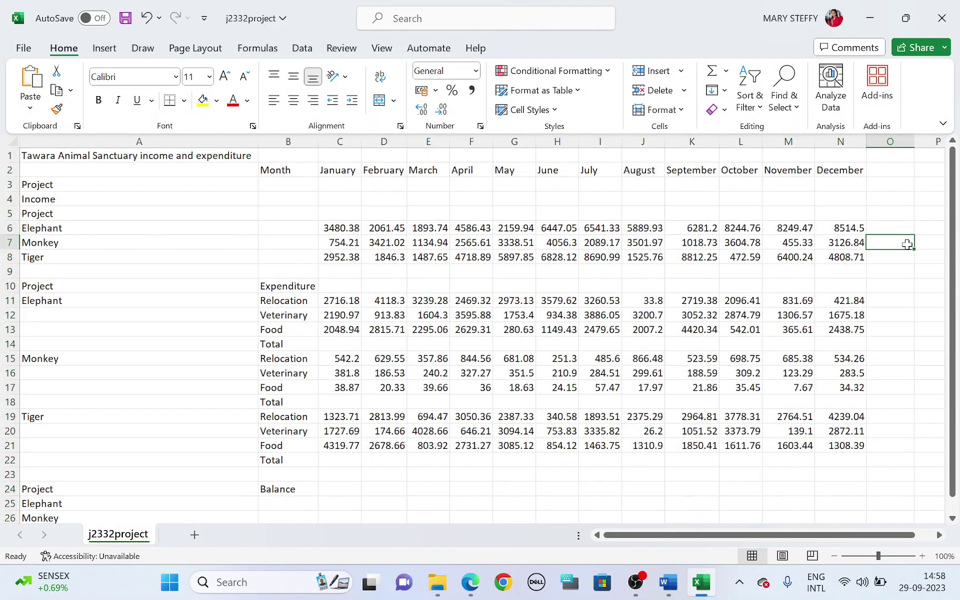
pyautogui.hotkey('alt', 'Tab')
pyautogui.hotkey('alt', 'Tab')
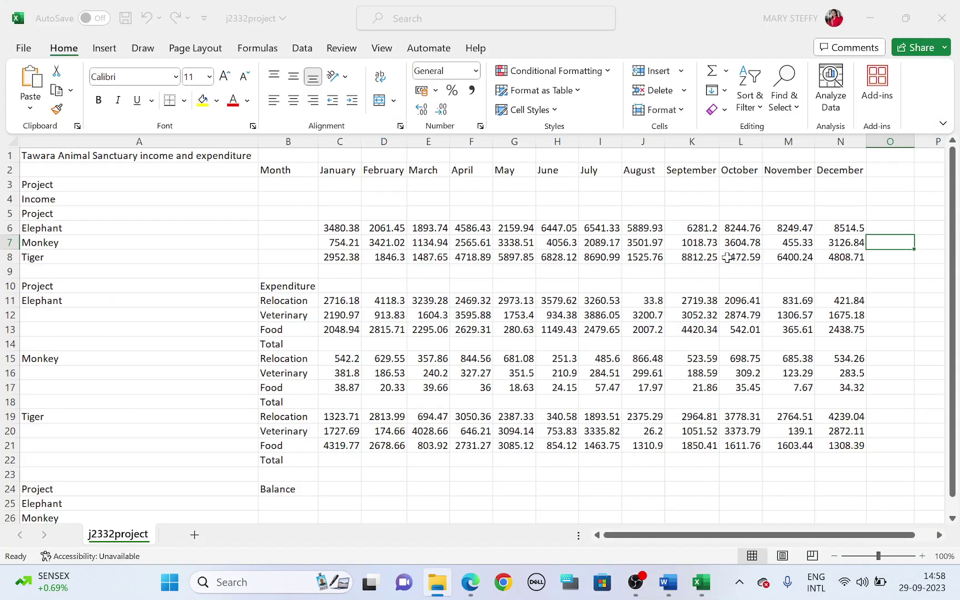
pyautogui.hotkey('alt', 'Tab')
pyautogui.press('Tab')
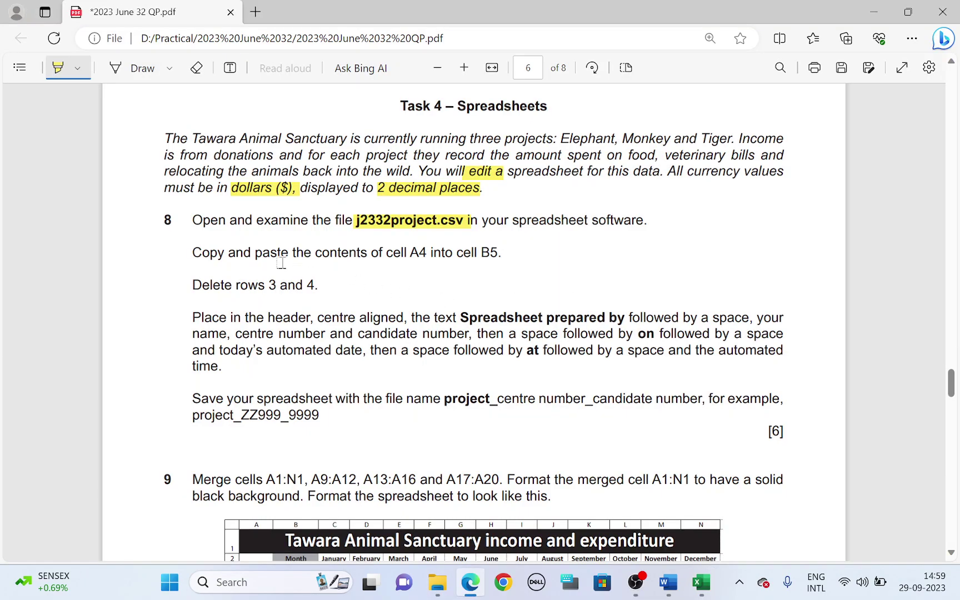
# Copy the 'Income' label from A4 and paste it into B5
pyautogui.moveTo(194, 254); pyautogui.dragTo(288, 253)
pyautogui.moveTo(411, 252); pyautogui.dragTo(422, 254)
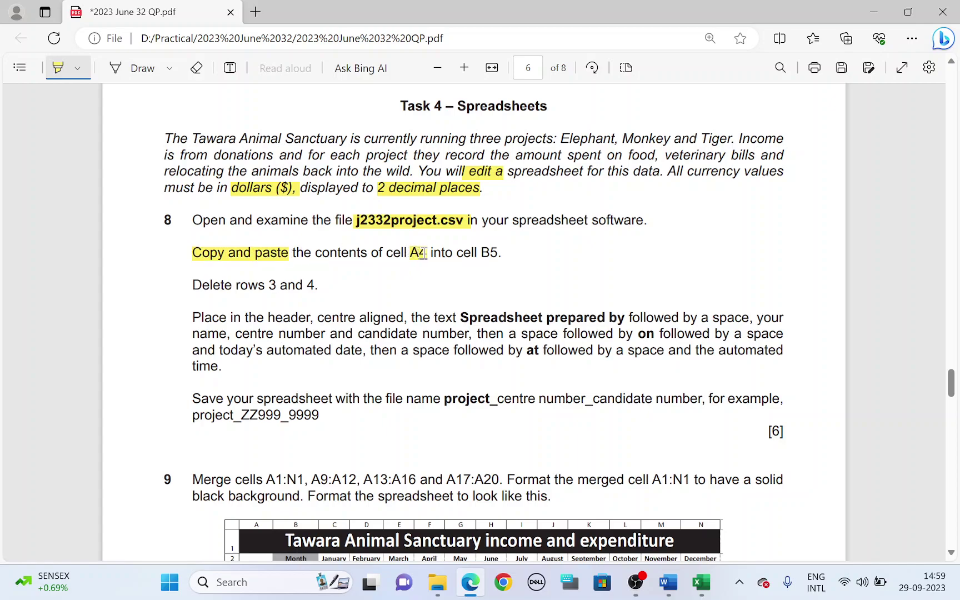
pyautogui.moveTo(481, 252); pyautogui.dragTo(498, 253)
pyautogui.hotkey('alt', 'Tab')
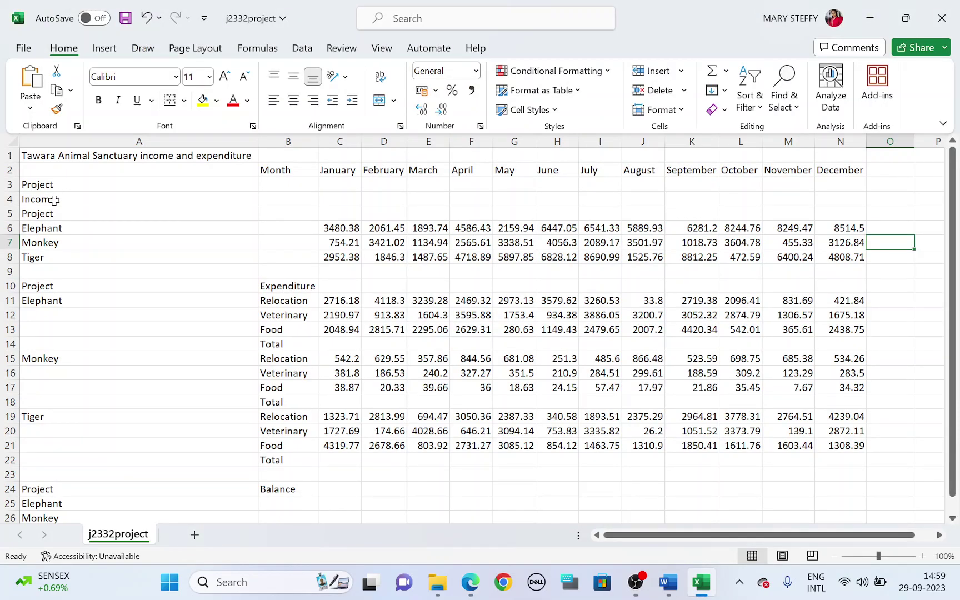
pyautogui.click(54, 200)
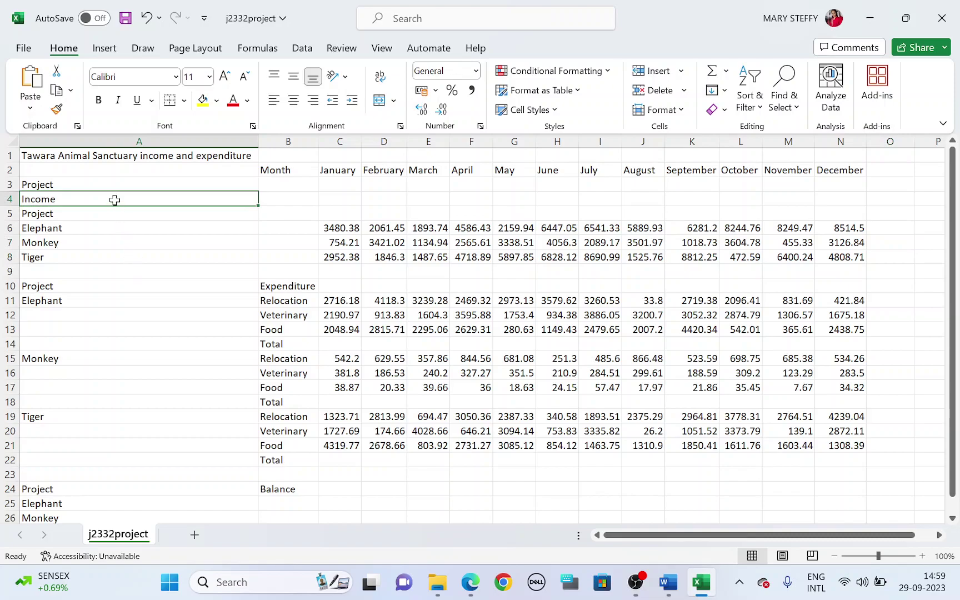
pyautogui.rightClick(114, 200)
pyautogui.click(156, 118)
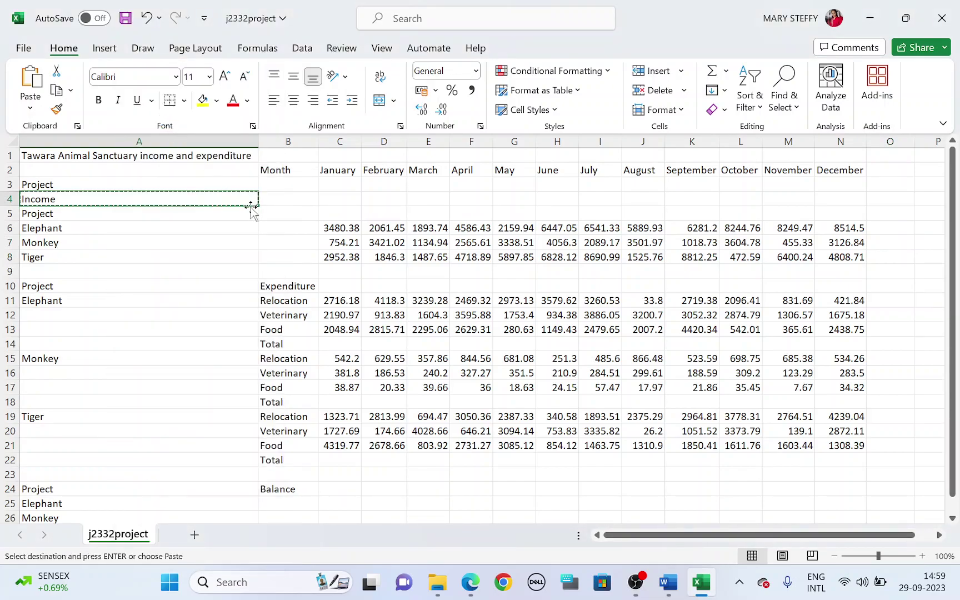
pyautogui.click(276, 214)
pyautogui.rightClick(278, 219)
pyautogui.click(310, 185)
pyautogui.click(336, 197)
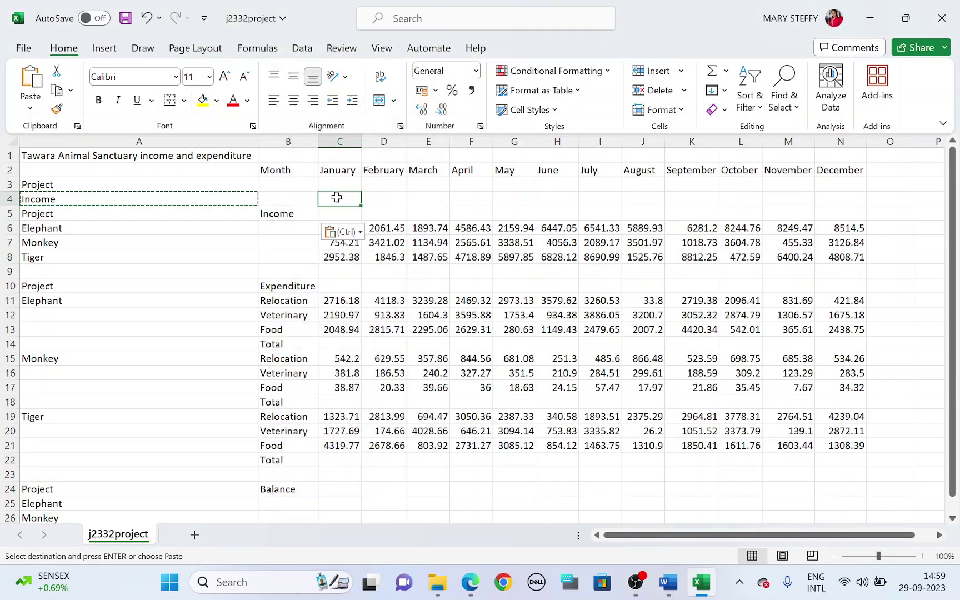
# Delete rows 3 and 4 so the data moves up
pyautogui.hotkey('alt', 'Tab')
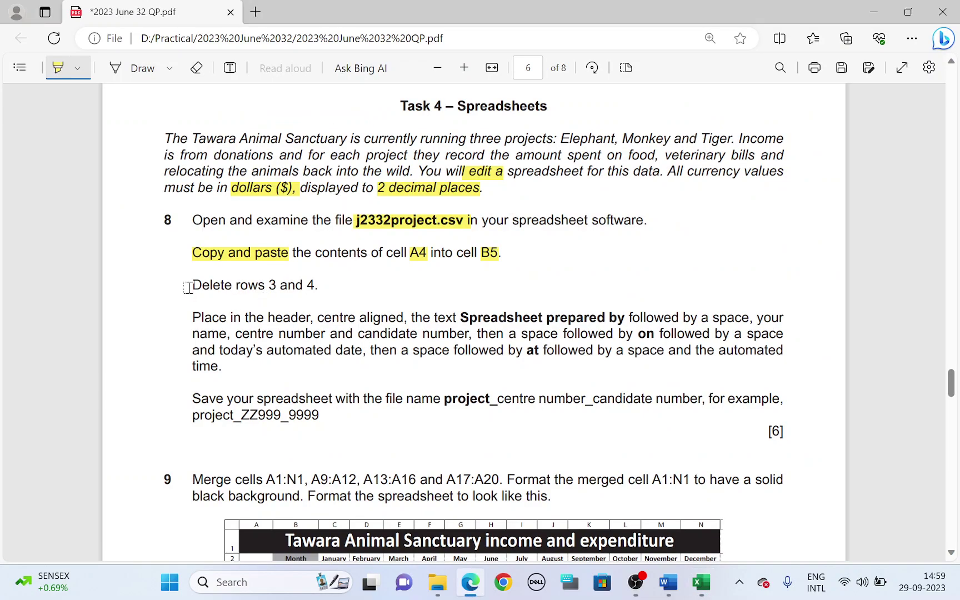
pyautogui.moveTo(187, 288); pyautogui.dragTo(304, 286)
pyautogui.hotkey('alt', 'Tab')
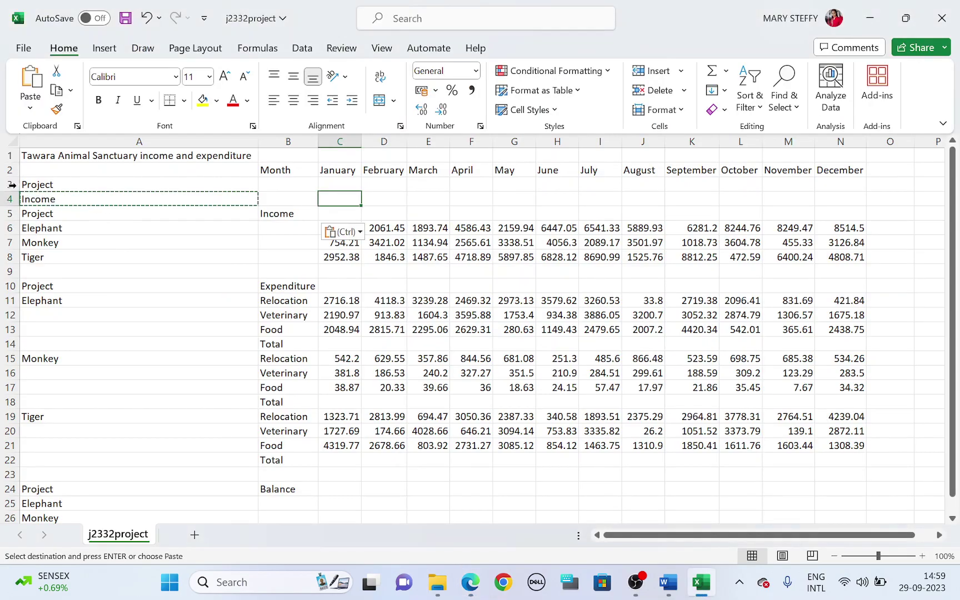
pyautogui.click(9, 184)
pyautogui.moveTo(7, 186)
pyautogui.mouseDown()
pyautogui.moveTo(8, 211)
pyautogui.moveTo(10, 194)
pyautogui.mouseUp()
pyautogui.rightClick(11, 191)
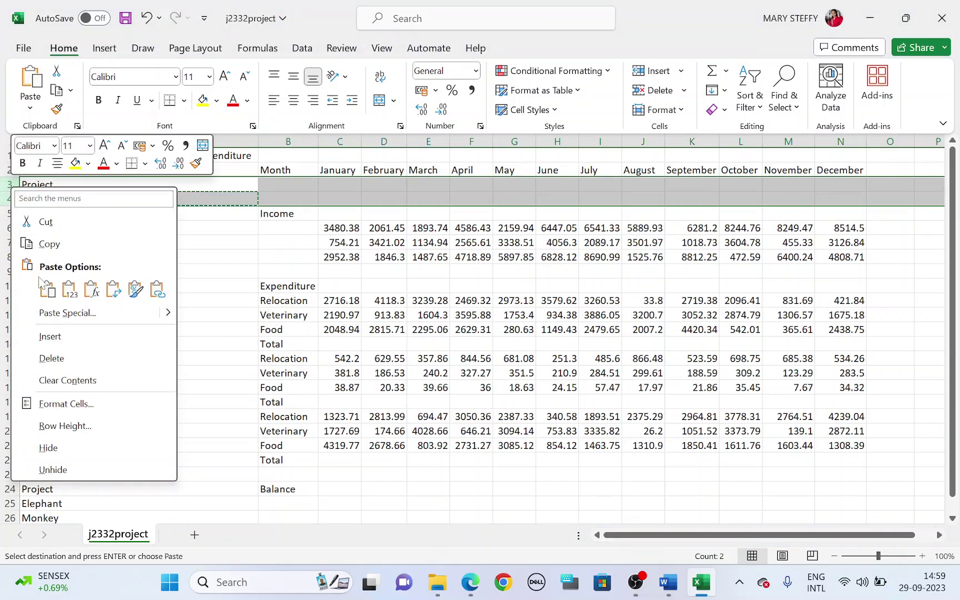
pyautogui.click(58, 359)
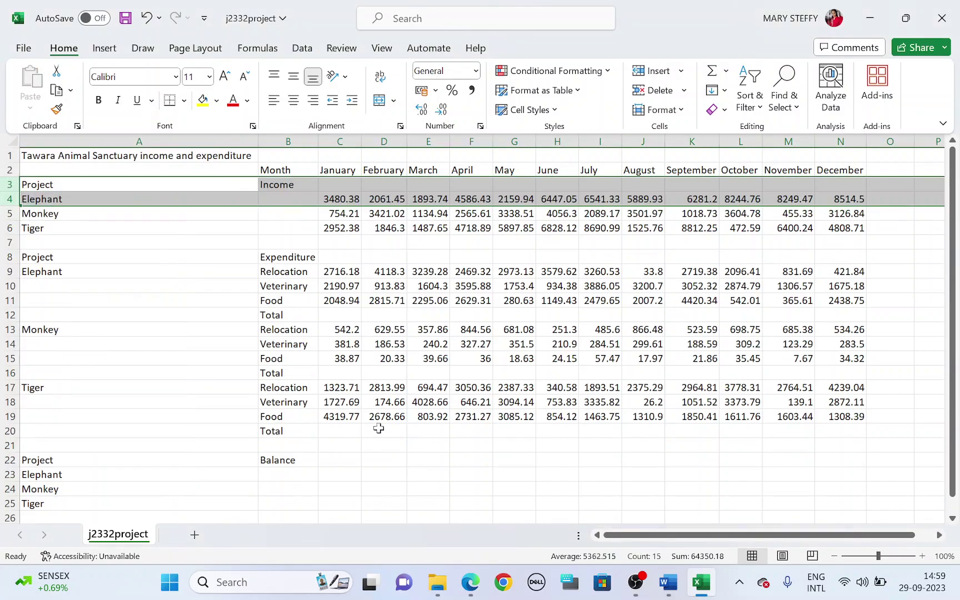
pyautogui.click(423, 473)
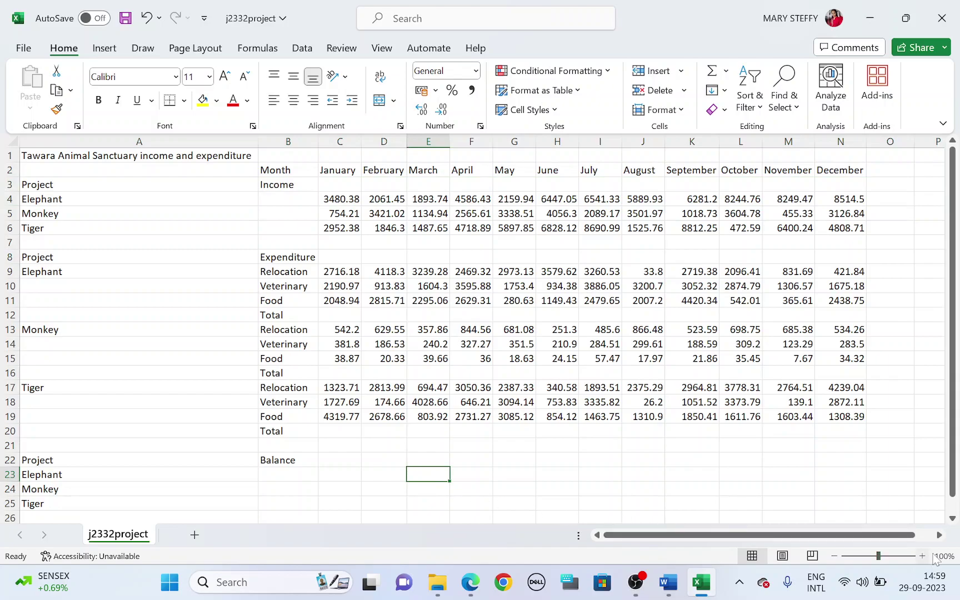
# Zoom in on the sheet and highlight 'header' in the task instructions
pyautogui.click(920, 556)
pyautogui.click(920, 556)
pyautogui.moveTo(883, 535); pyautogui.dragTo(749, 543)
pyautogui.scroll(1, 647, 493)
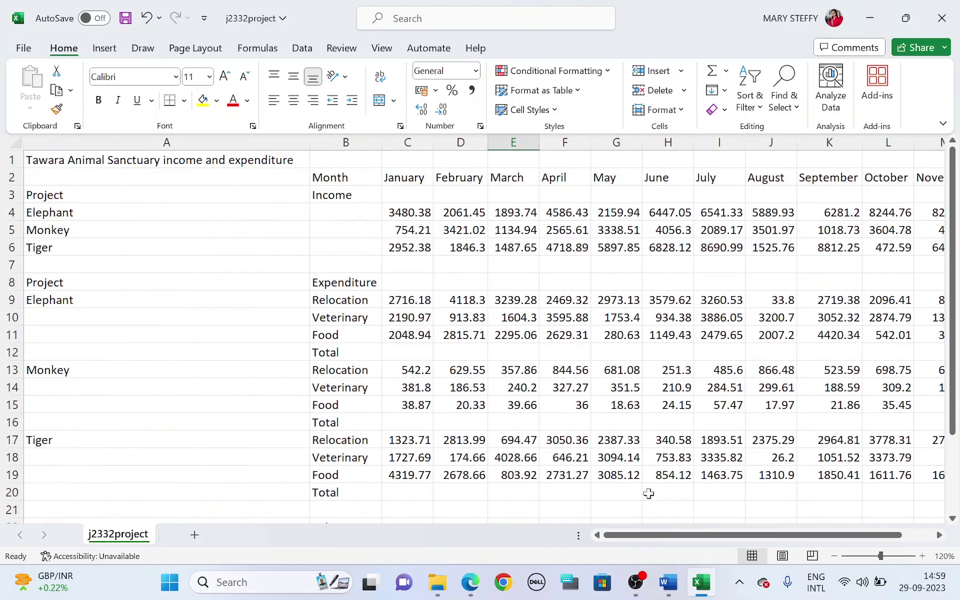
pyautogui.hotkey('alt', 'Tab')
pyautogui.moveTo(256, 318); pyautogui.dragTo(310, 318)
pyautogui.hotkey('alt', 'Tab')
# Start editing the page header via Insert > Text > Header & Footer, noting 'centre aligned'
pyautogui.click(110, 50)
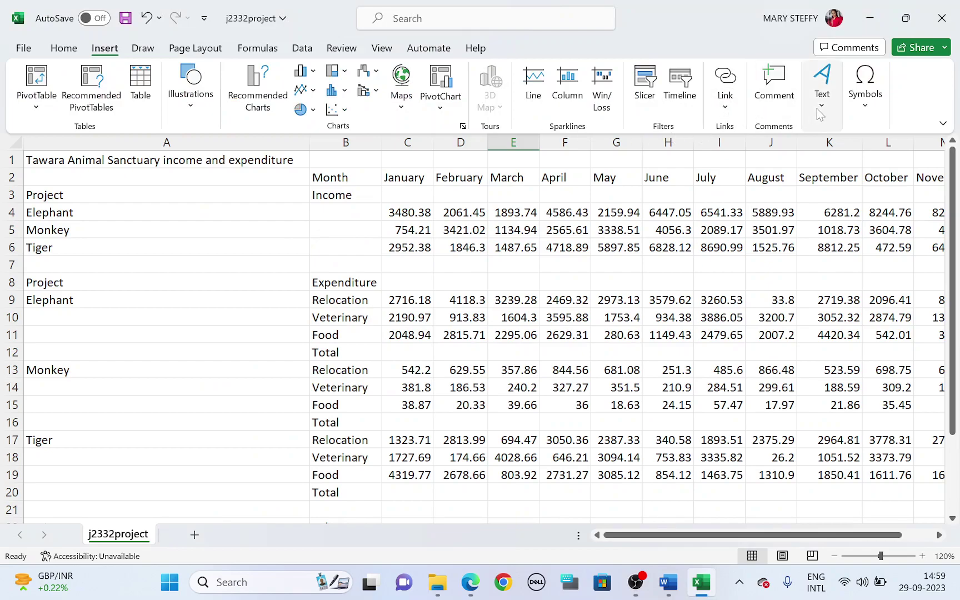
pyautogui.click(820, 95)
pyautogui.click(820, 170)
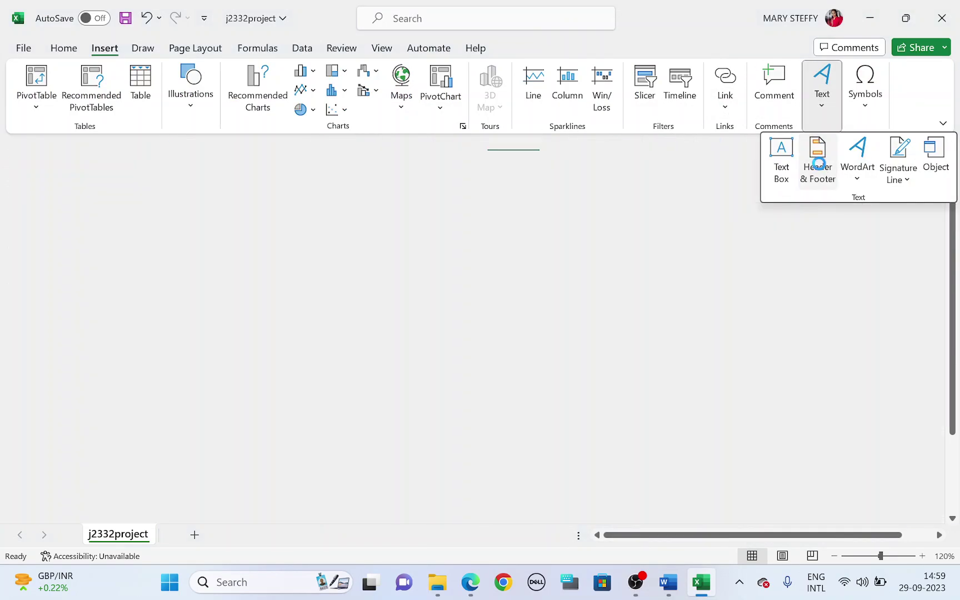
pyautogui.hotkey('alt', 'Tab')
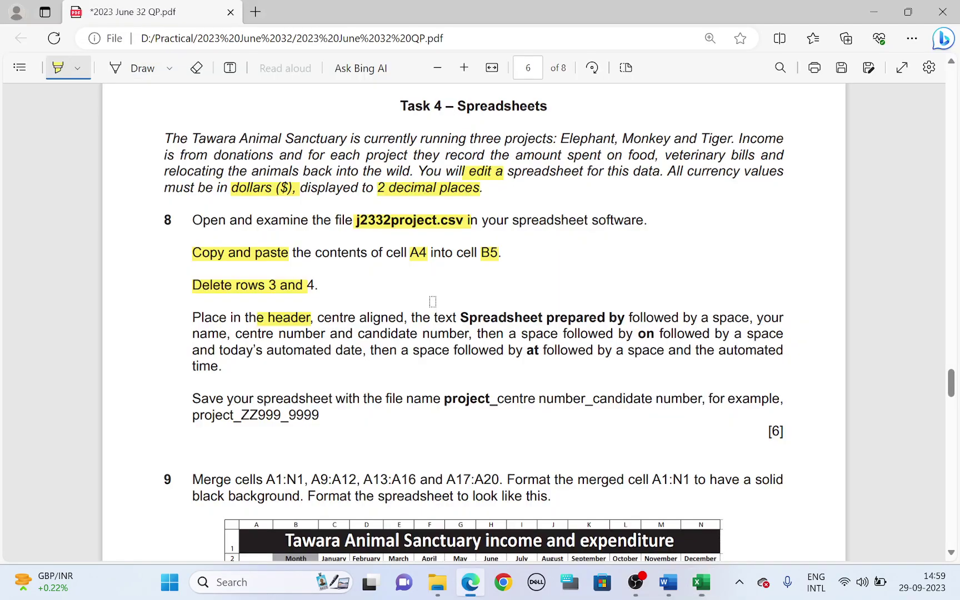
pyautogui.moveTo(354, 318); pyautogui.dragTo(624, 319)
# Type 'Spreadsheet prepared by' followed by the name, centre and candidate number in the header
pyautogui.hotkey('alt', 'Tab')
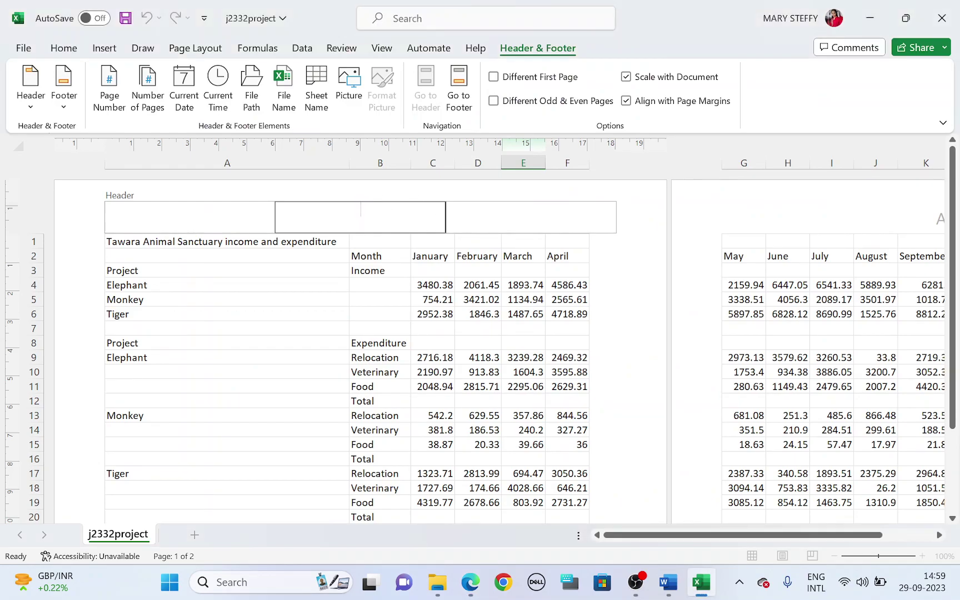
pyautogui.write('Spreadsheet pre')
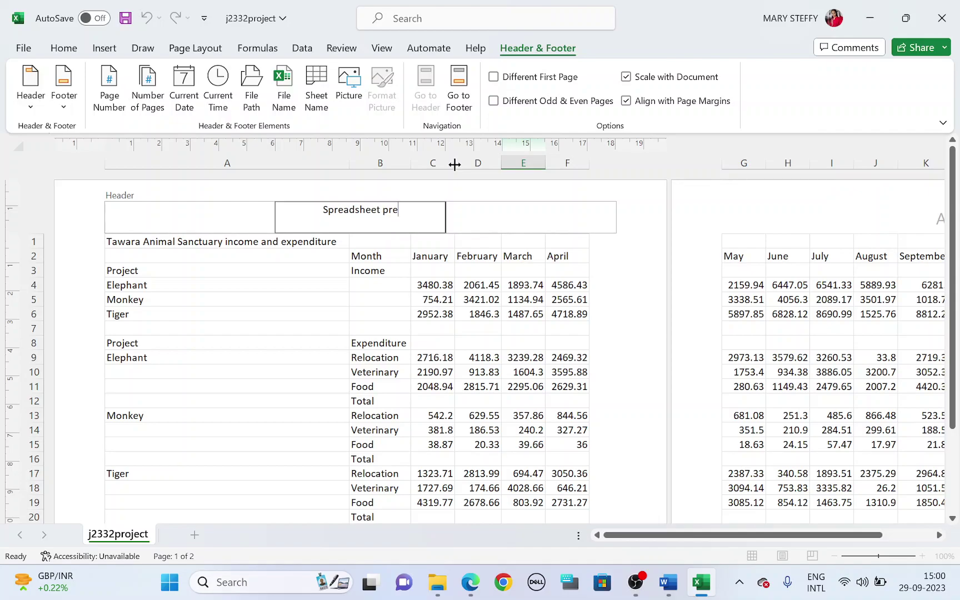
pyautogui.write('pared by')
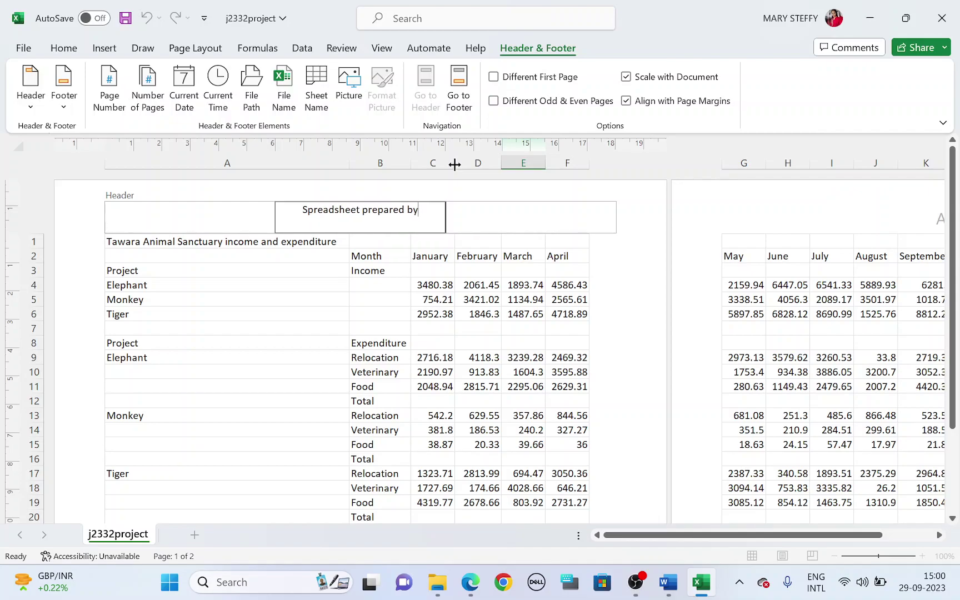
pyautogui.hotkey('alt', 'Tab')
pyautogui.moveTo(699, 314); pyautogui.dragTo(756, 318)
pyautogui.moveTo(208, 333)
pyautogui.mouseDown()
pyautogui.moveTo(454, 353)
pyautogui.moveTo(464, 333)
pyautogui.mouseUp()
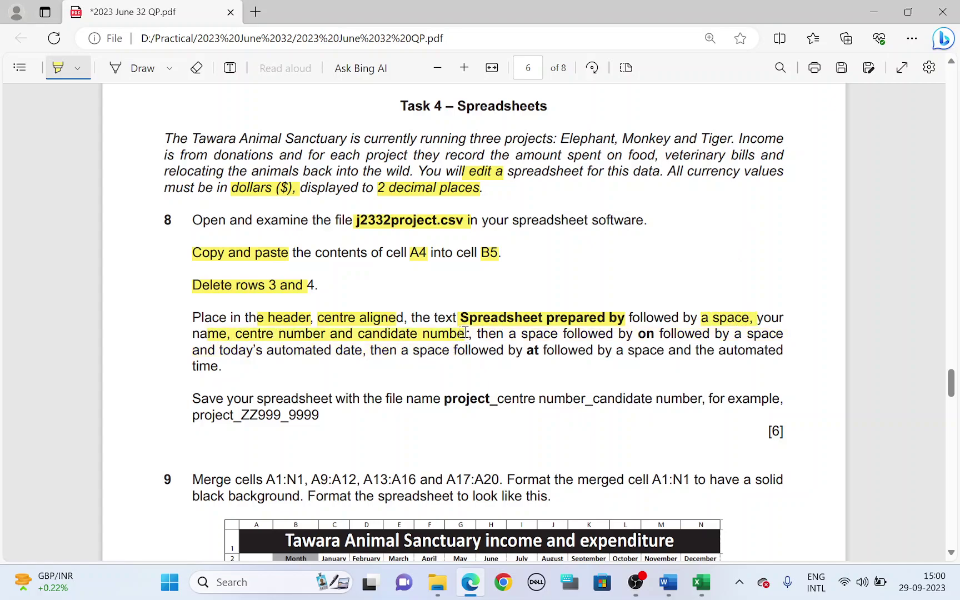
pyautogui.hotkey('alt', 'Tab')
pyautogui.write('N')
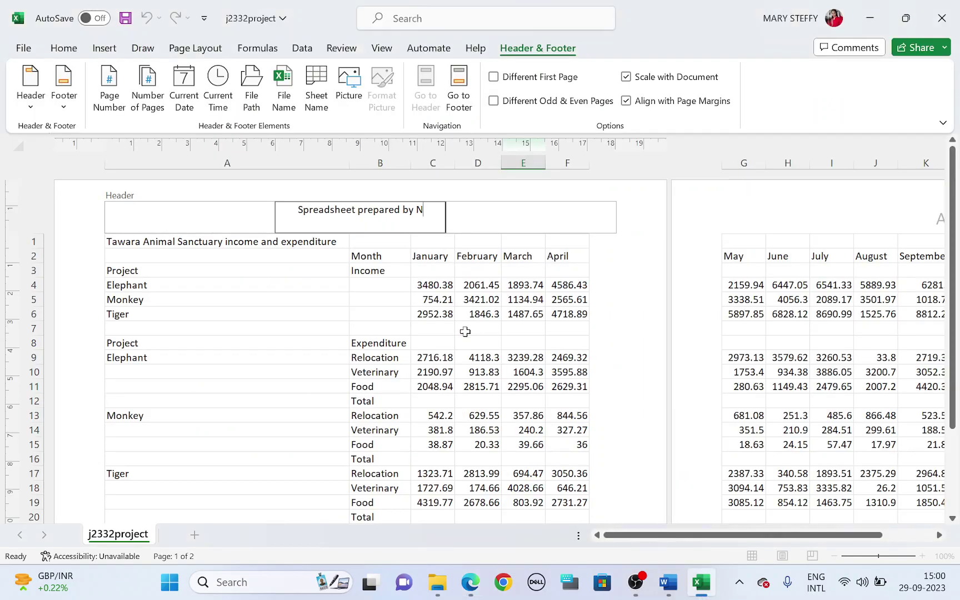
pyautogui.write('ame CN 1514')
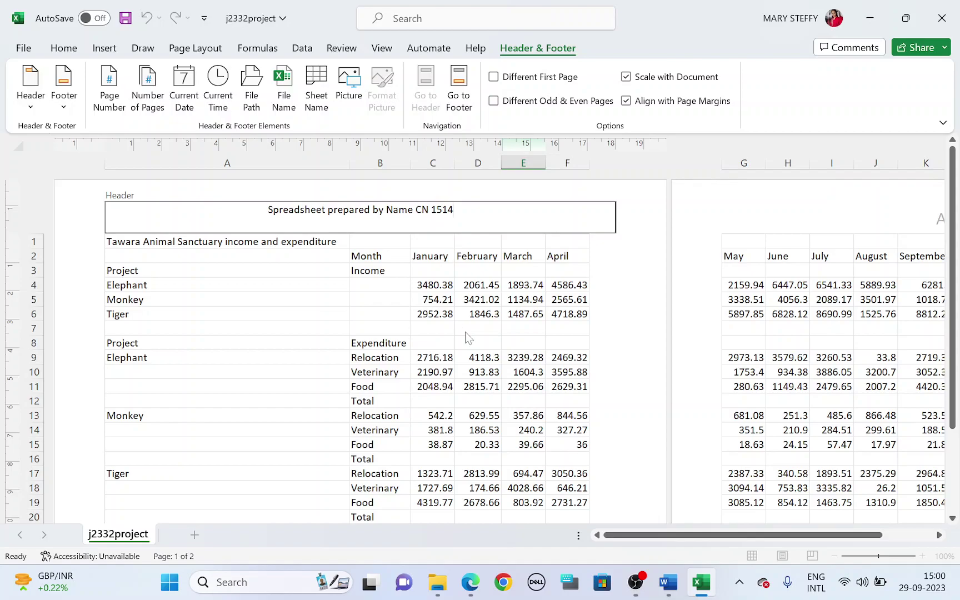
# Add 'on' followed by the automatic current date to the header
pyautogui.hotkey('alt', 'Tab')
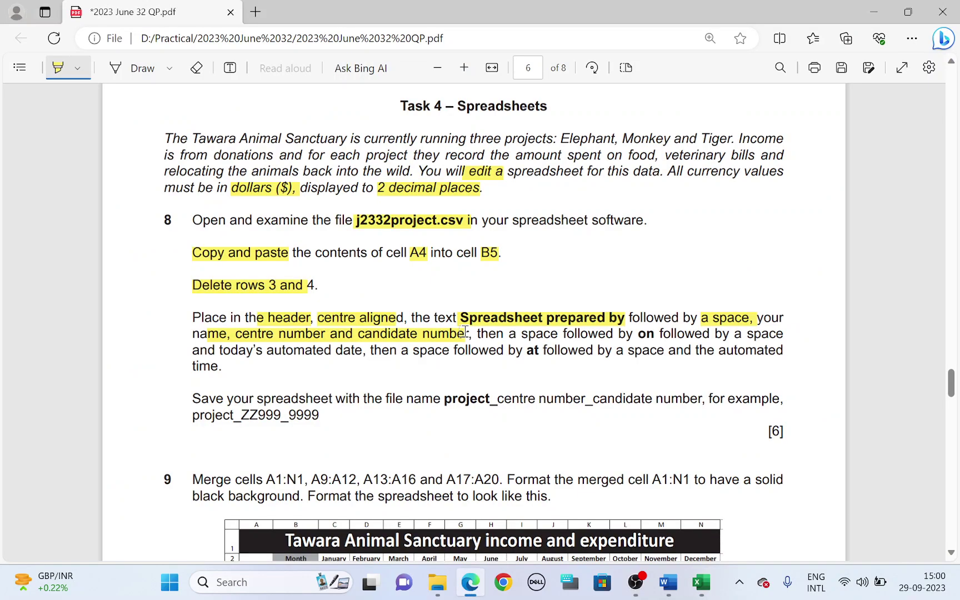
pyautogui.moveTo(496, 337); pyautogui.dragTo(664, 338)
pyautogui.hotkey('alt', 'Tab')
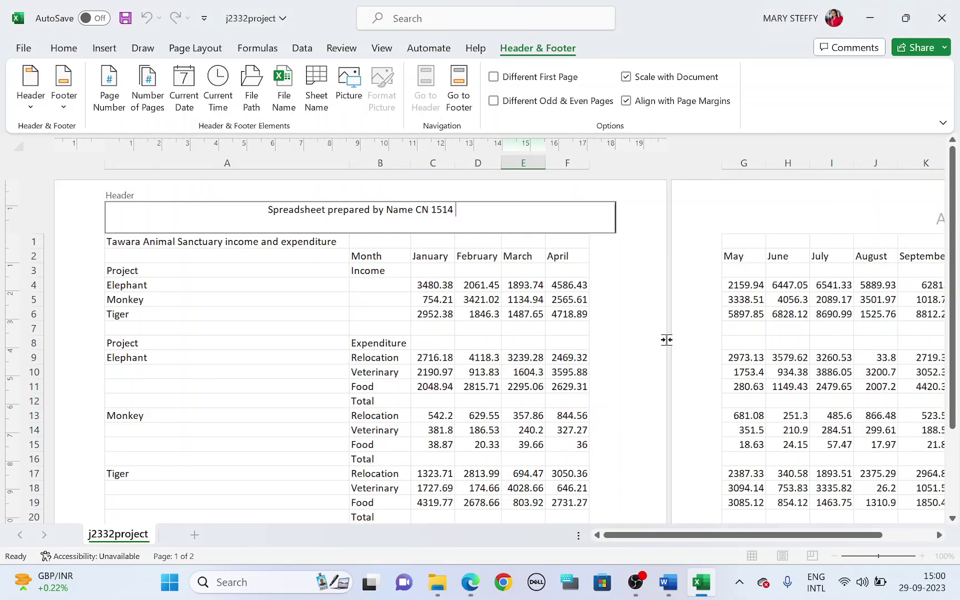
pyautogui.write('on')
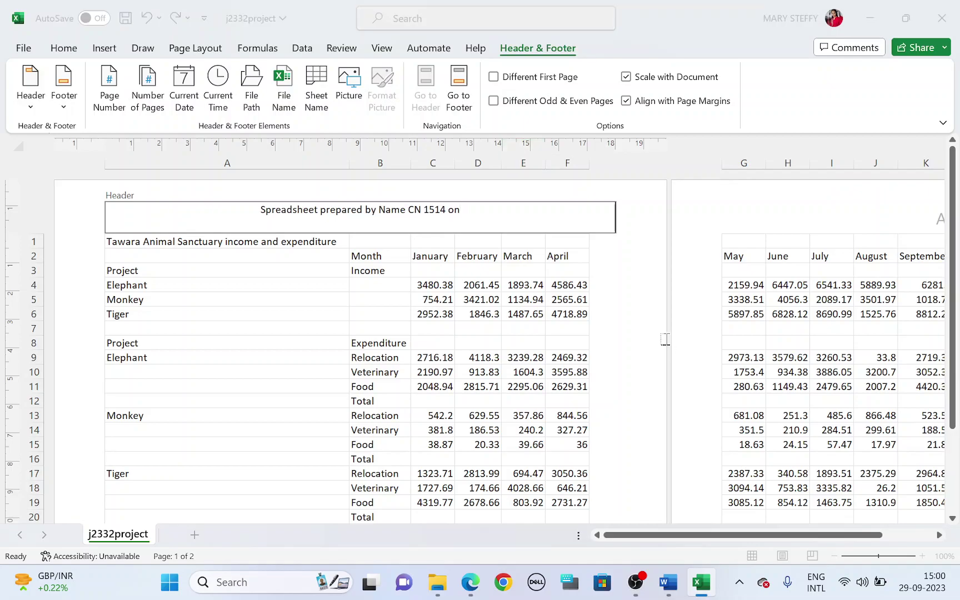
pyautogui.hotkey('alt', 'Tab')
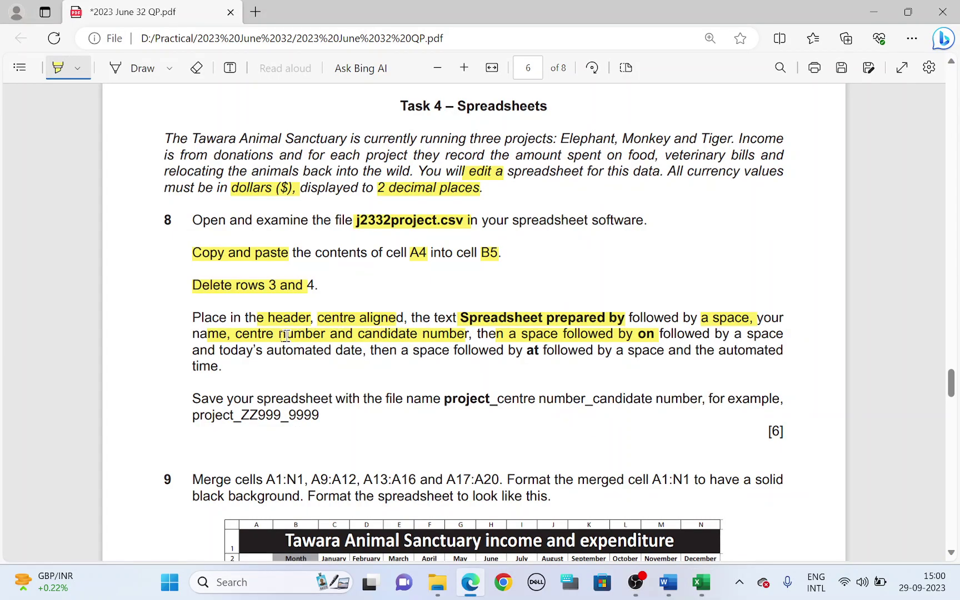
pyautogui.moveTo(224, 350); pyautogui.dragTo(332, 353)
pyautogui.hotkey('alt', 'Tab')
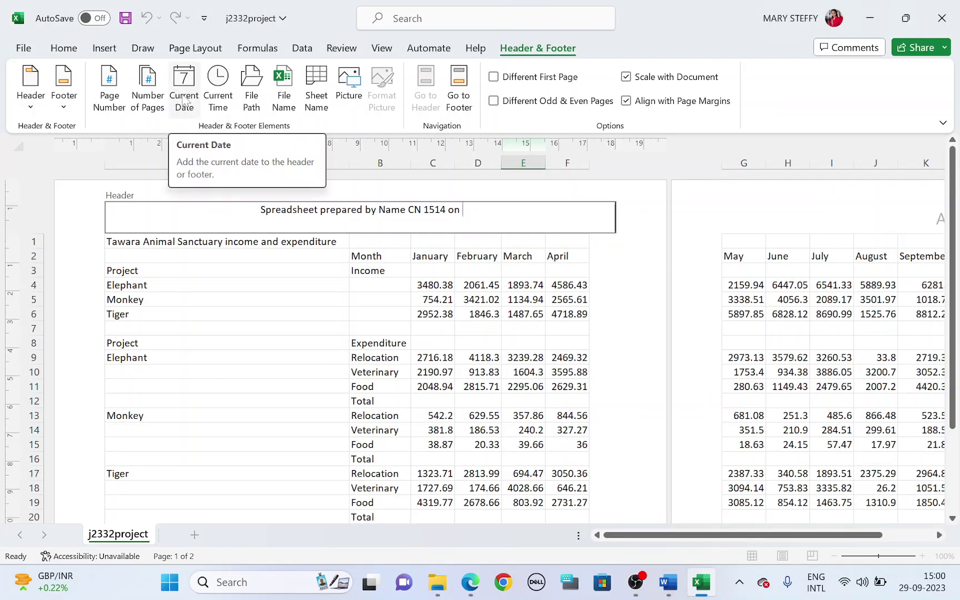
pyautogui.click(185, 101)
# Add 'at' followed by the automatic current time and finish editing the header
pyautogui.hotkey('alt', 'Tab')
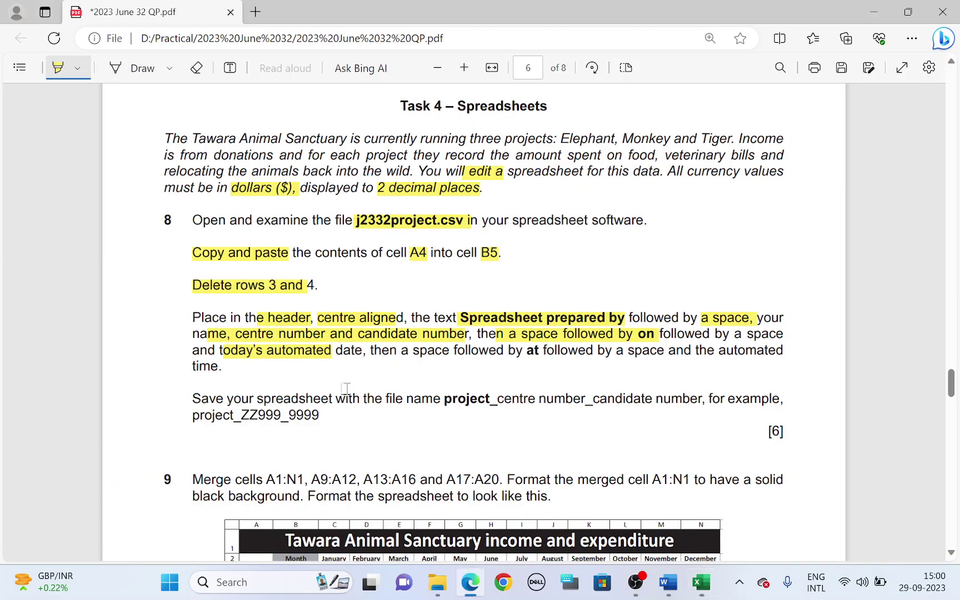
pyautogui.moveTo(372, 353); pyautogui.dragTo(539, 356)
pyautogui.hotkey('alt', 'Tab')
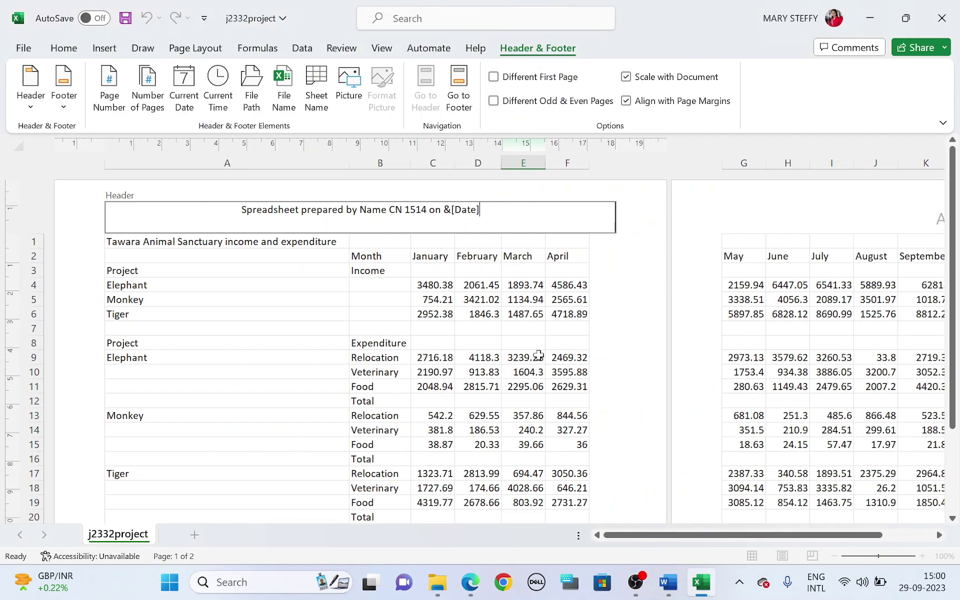
pyautogui.write('at')
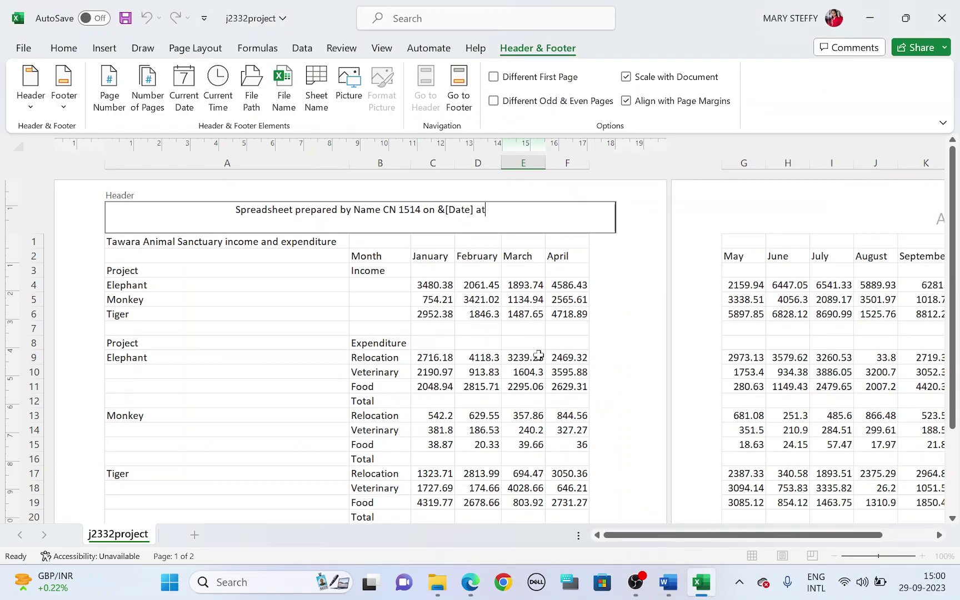
pyautogui.hotkey('alt', 'Tab')
pyautogui.moveTo(577, 352); pyautogui.dragTo(757, 352)
pyautogui.moveTo(200, 365); pyautogui.dragTo(220, 366)
pyautogui.hotkey('alt', 'Tab')
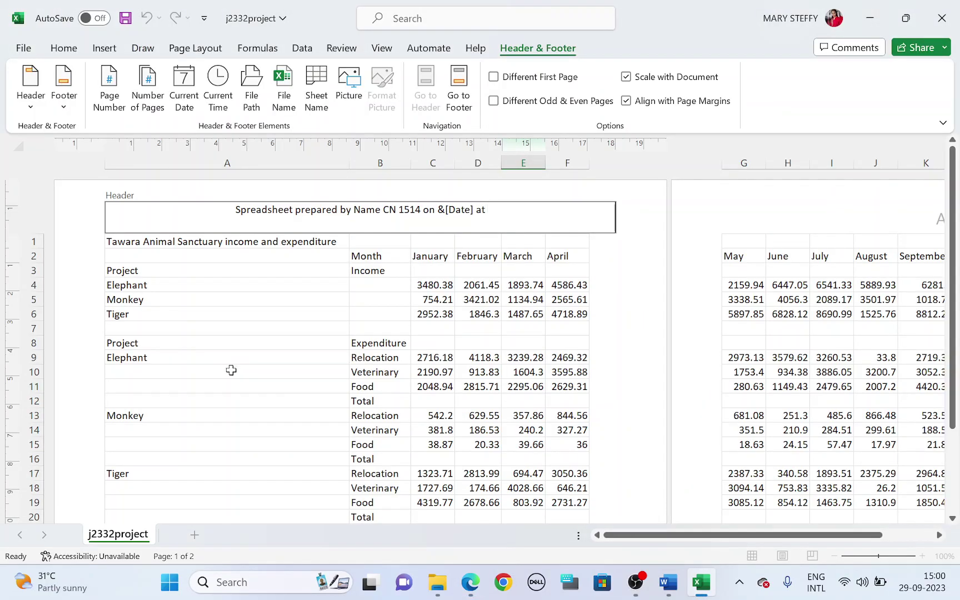
pyautogui.click(215, 104)
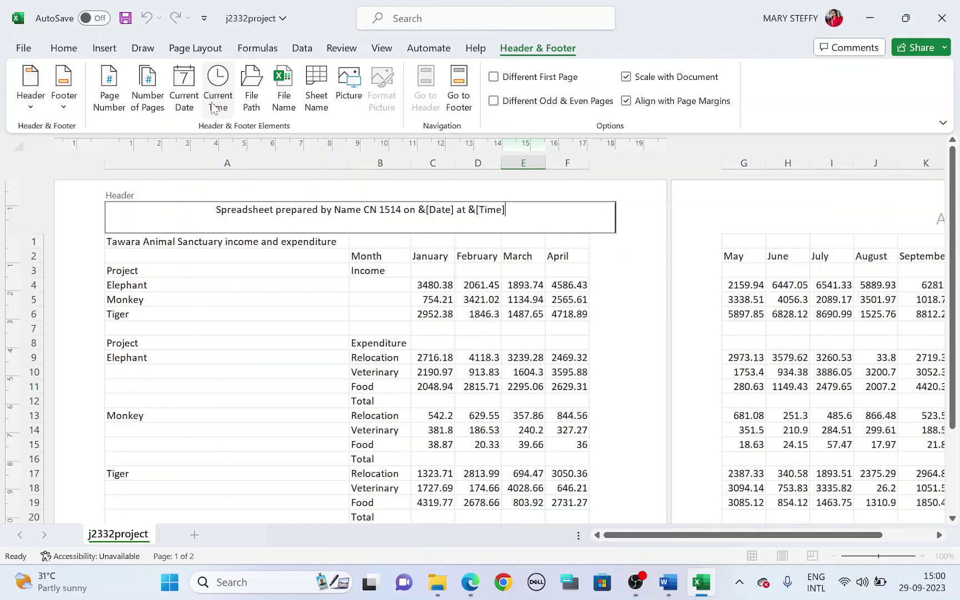
pyautogui.click(319, 299)
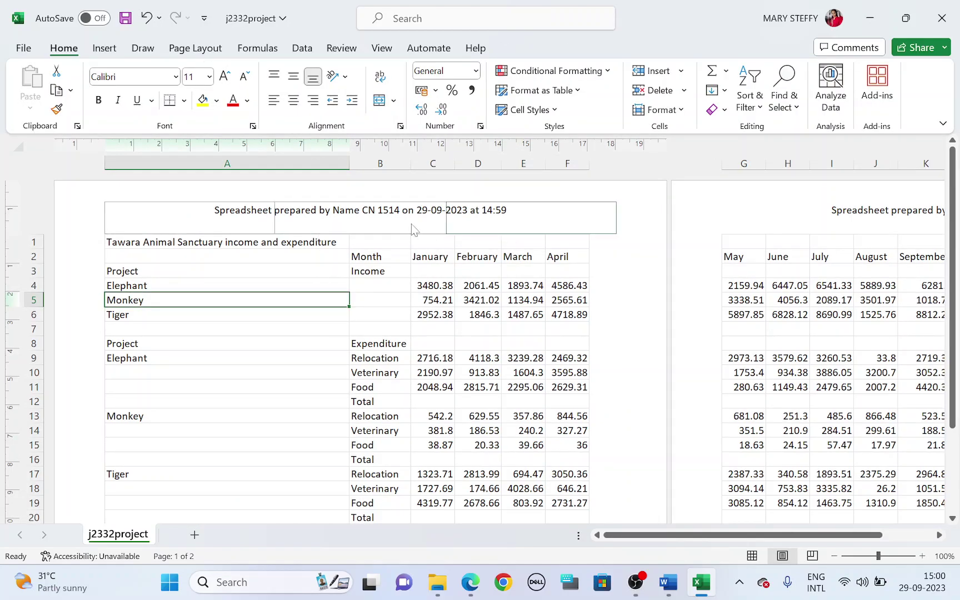
# Return the worksheet to Normal view
pyautogui.hotkey('alt', 'Tab')
pyautogui.scroll(-1, 414, 370)
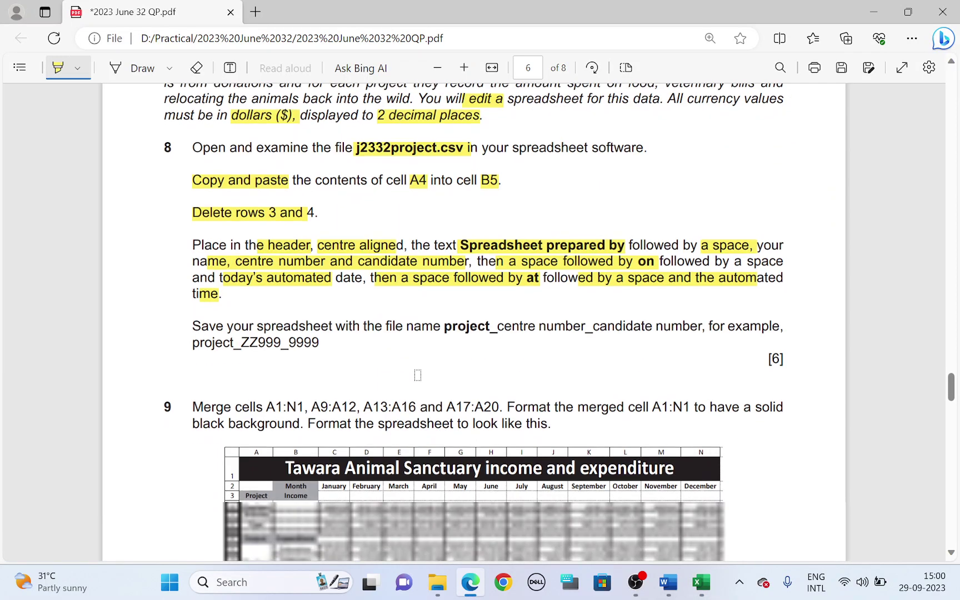
pyautogui.hotkey('alt', 'Tab')
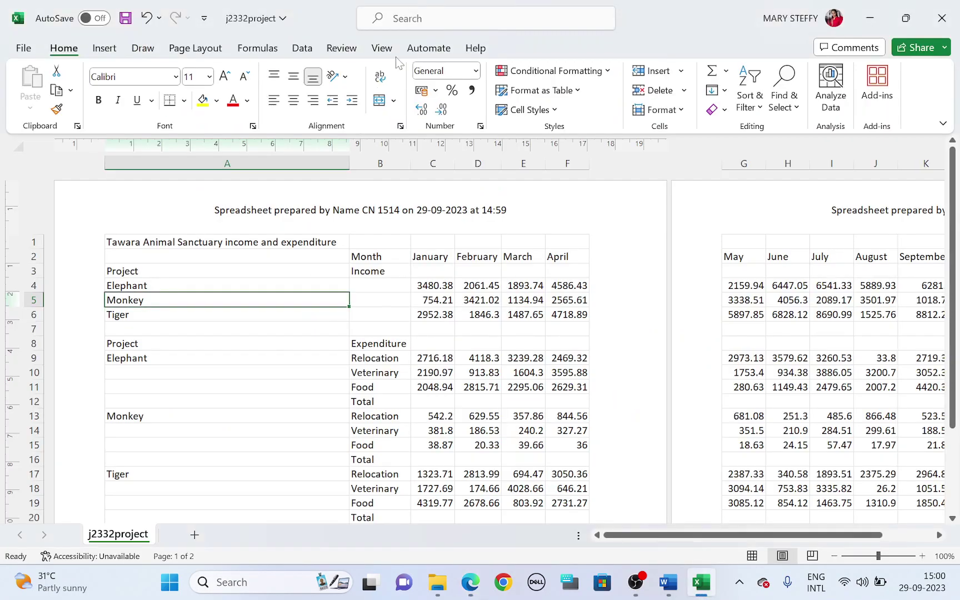
pyautogui.click(381, 49)
pyautogui.click(229, 82)
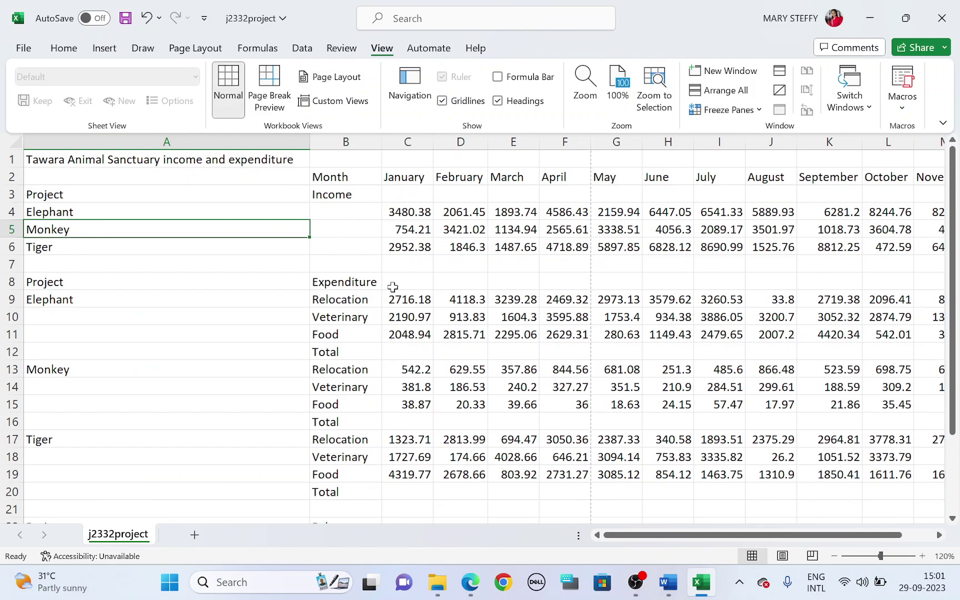
# Save the workbook as an Excel Workbook named project_CN_1514 in the 2023 June 32 folder
pyautogui.hotkey('alt', 'Tab')
pyautogui.moveTo(264, 322)
pyautogui.mouseDown()
pyautogui.moveTo(593, 332)
pyautogui.moveTo(700, 324)
pyautogui.mouseUp()
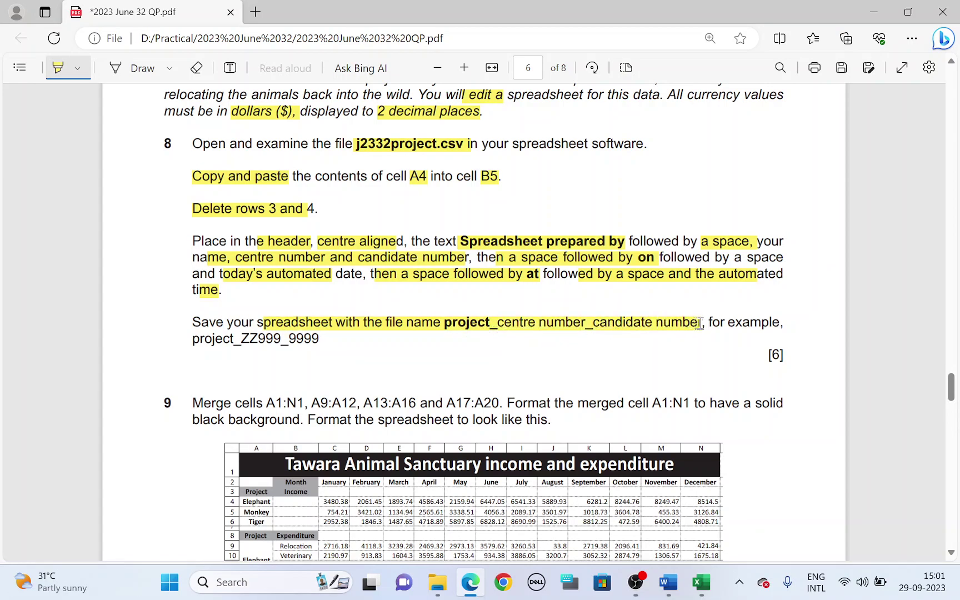
pyautogui.hotkey('alt', 'Tab')
pyautogui.click(24, 49)
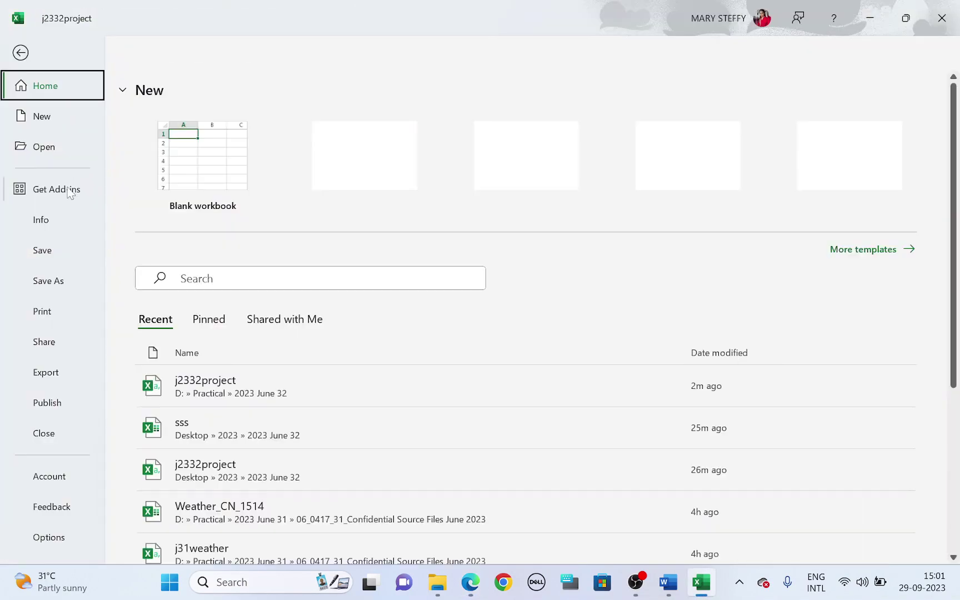
pyautogui.click(54, 280)
pyautogui.click(216, 365)
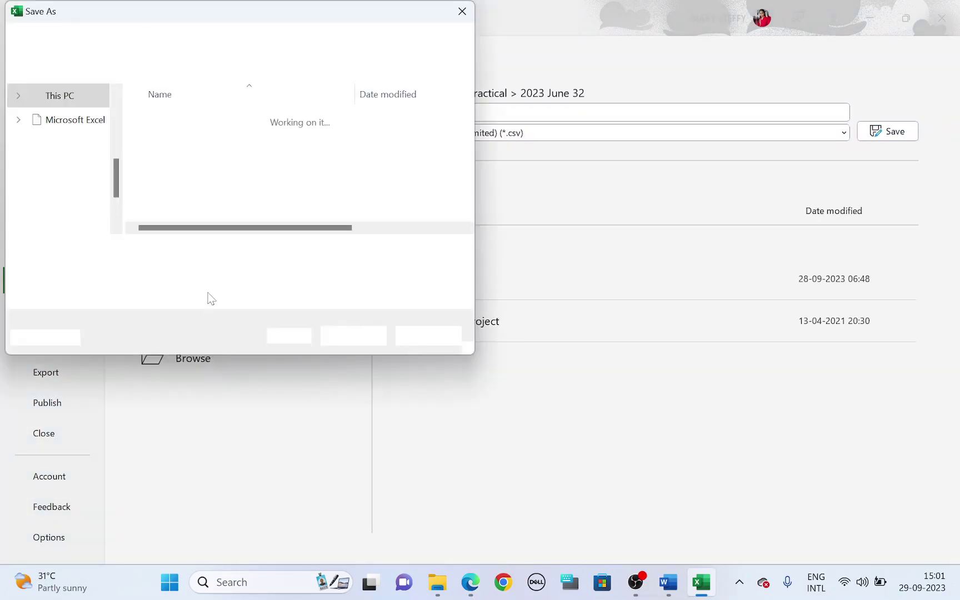
pyautogui.click(206, 273)
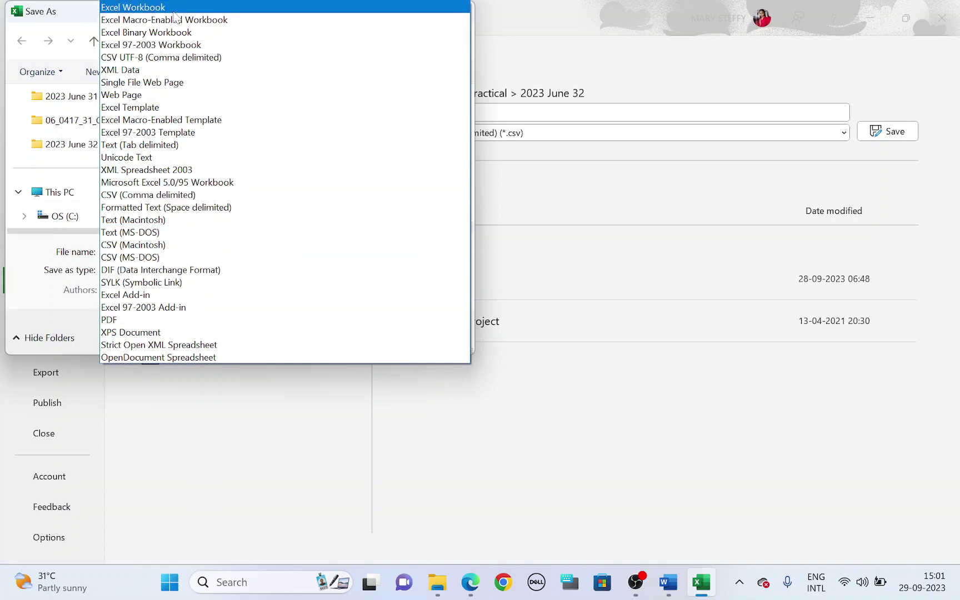
pyautogui.click(133, 6)
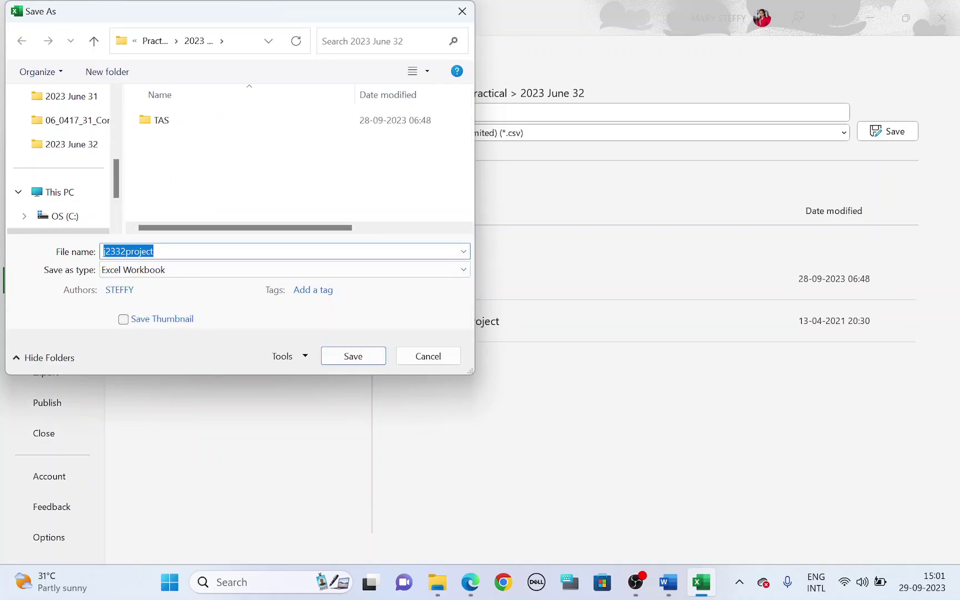
pyautogui.write('p')
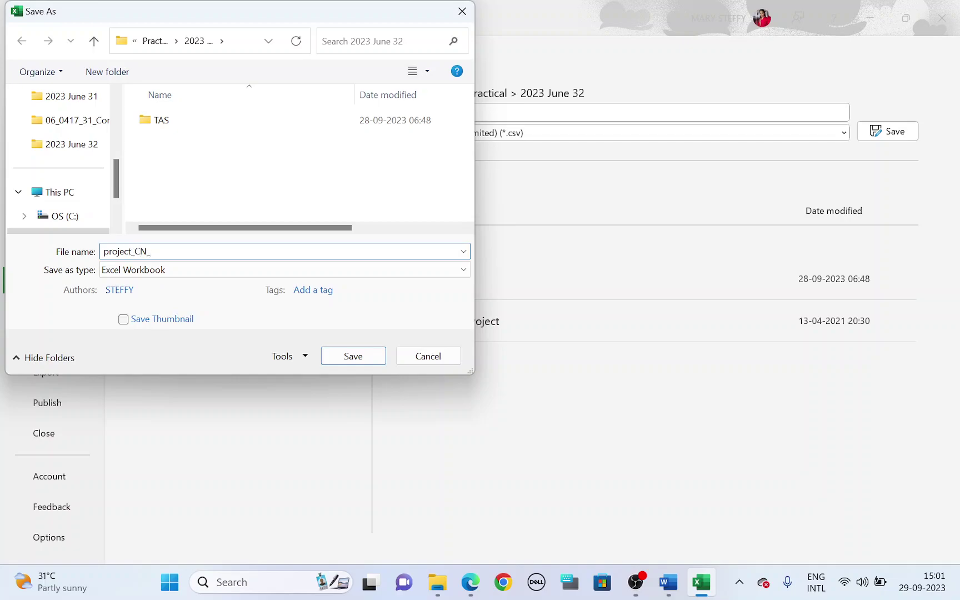
pyautogui.press('Return')
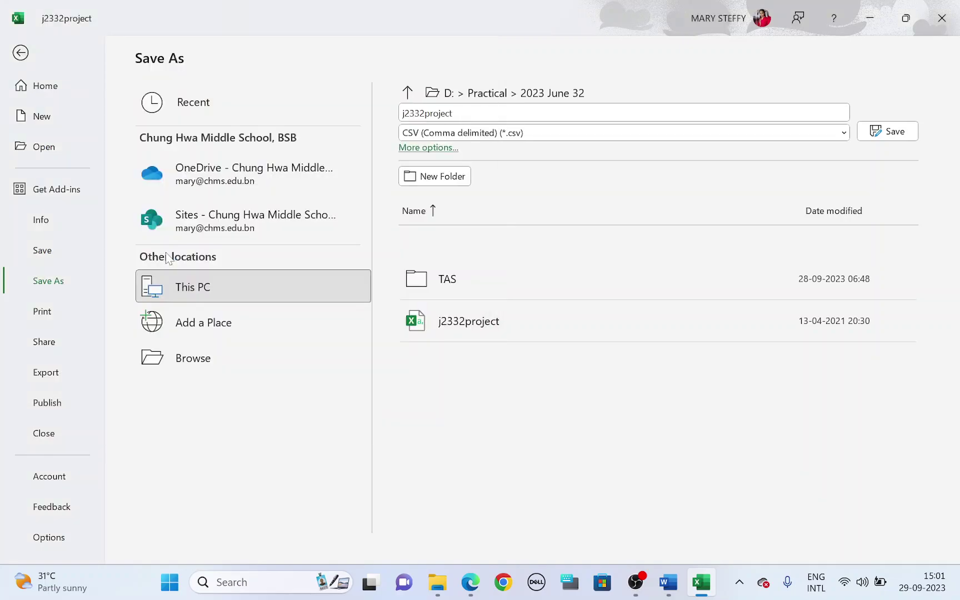
pyautogui.hotkey('alt', 'Tab')
# Merge and centre the title cells A1:N1
pyautogui.scroll(-4, 231, 323)
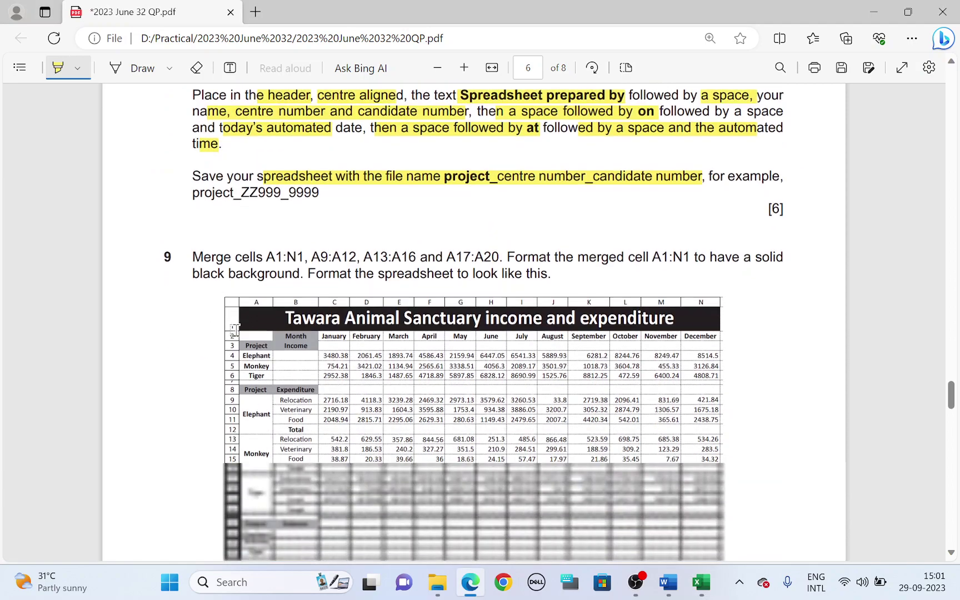
pyautogui.moveTo(264, 174)
pyautogui.mouseDown()
pyautogui.moveTo(320, 173)
pyautogui.moveTo(302, 172)
pyautogui.mouseUp()
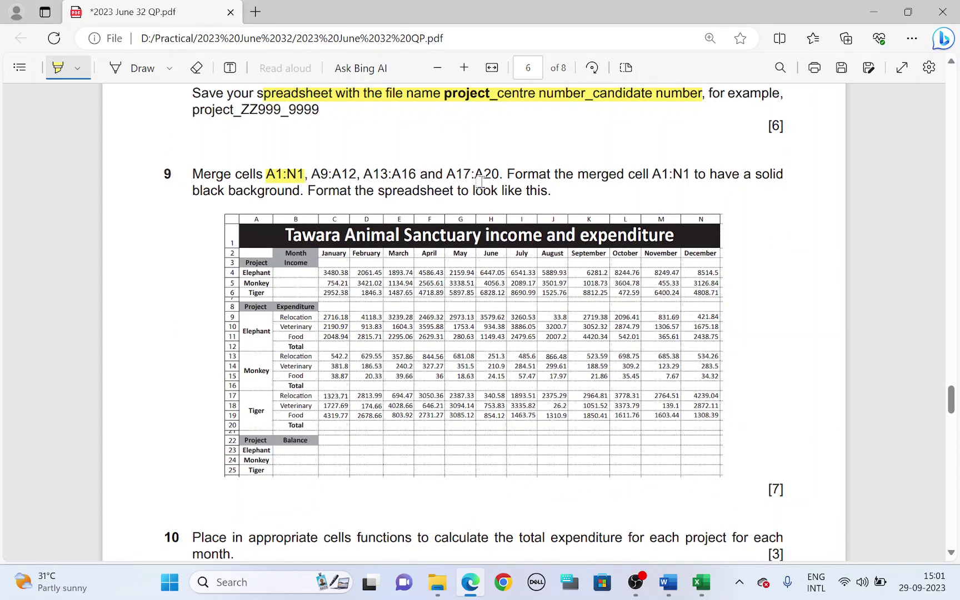
pyautogui.hotkey('alt', 'Tab')
pyautogui.moveTo(255, 160); pyautogui.dragTo(744, 154)
pyautogui.click(63, 49)
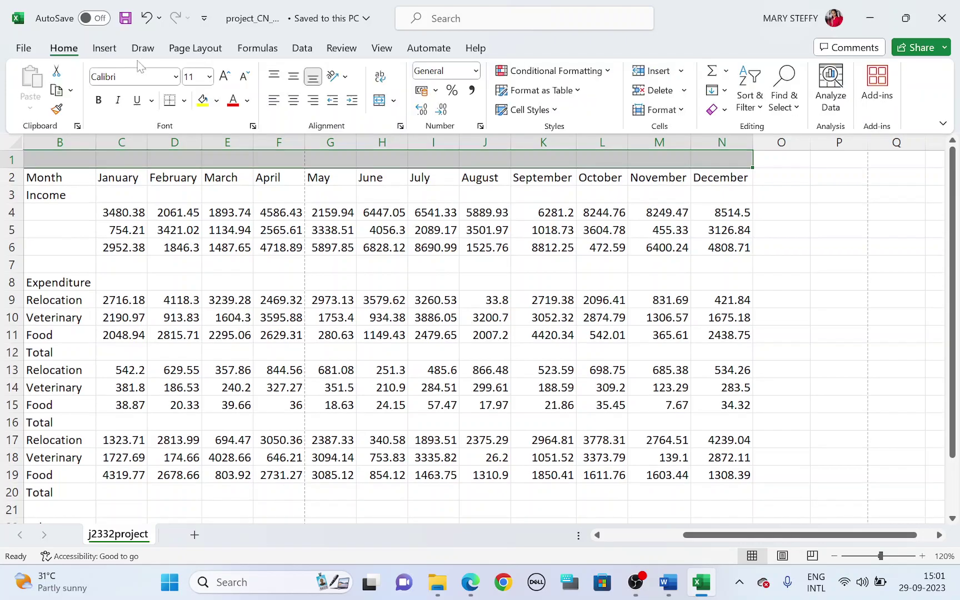
pyautogui.click(378, 100)
# Merge A9:A12, A13:A16 and A17:A20 into single Elephant, Monkey and Tiger cells
pyautogui.hotkey('alt', 'Tab')
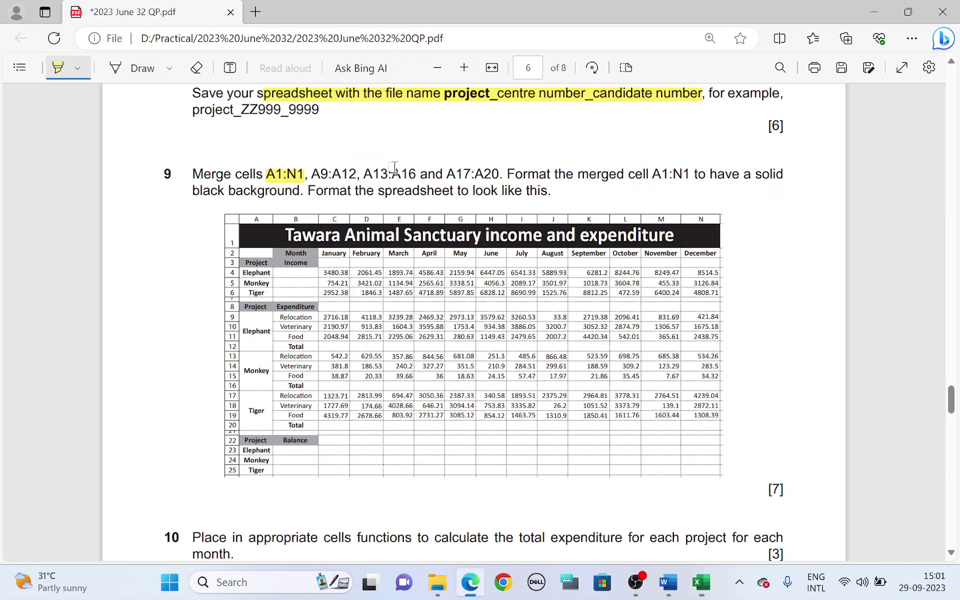
pyautogui.moveTo(312, 177); pyautogui.dragTo(358, 177)
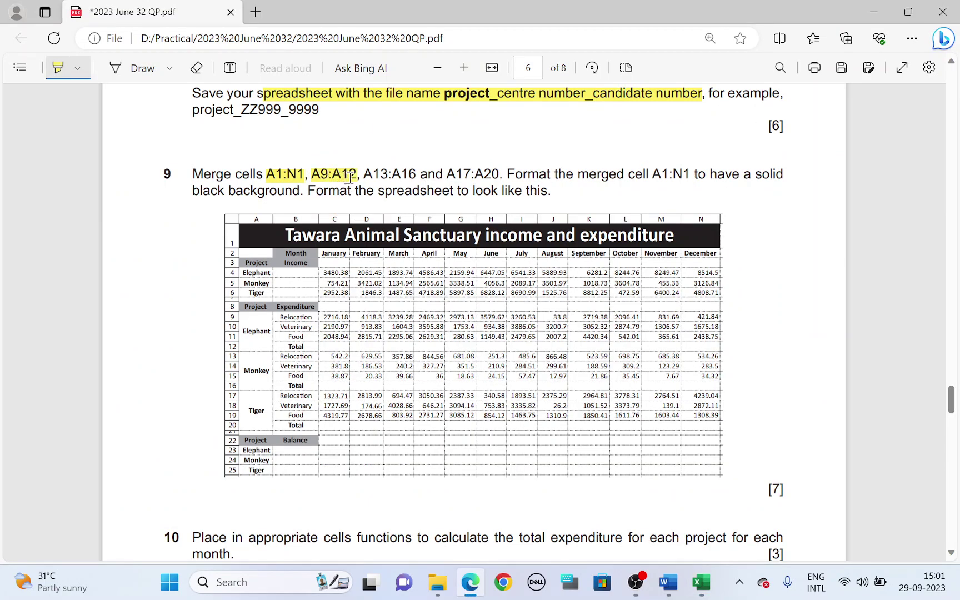
pyautogui.hotkey('alt', 'Tab')
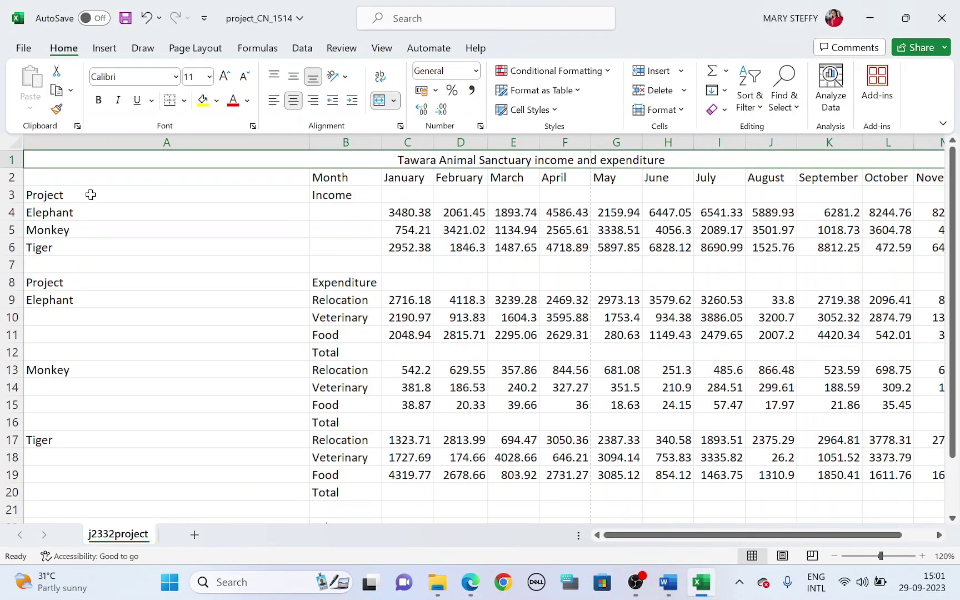
pyautogui.moveTo(88, 298); pyautogui.dragTo(73, 352)
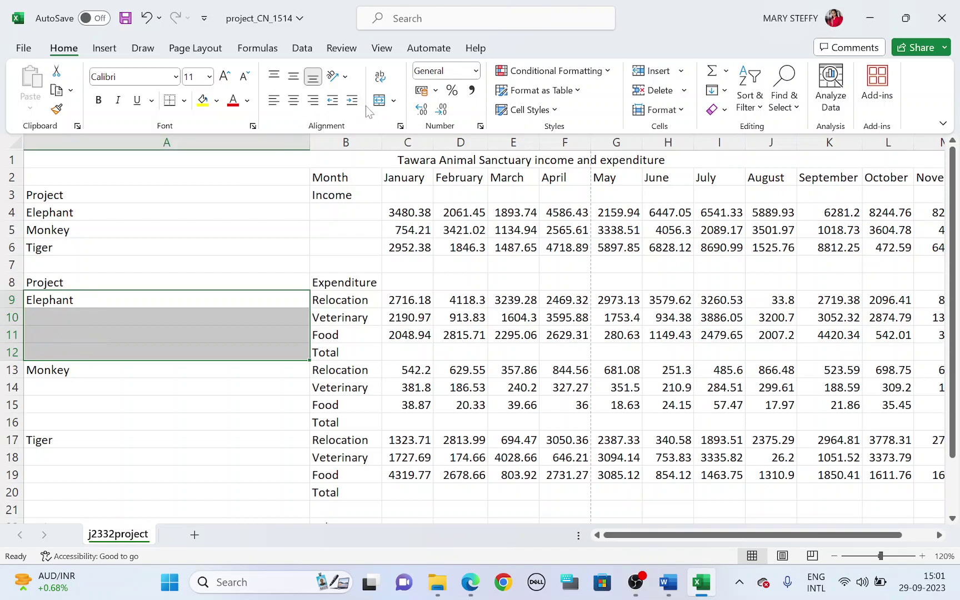
pyautogui.click(379, 100)
pyautogui.hotkey('alt', 'Tab')
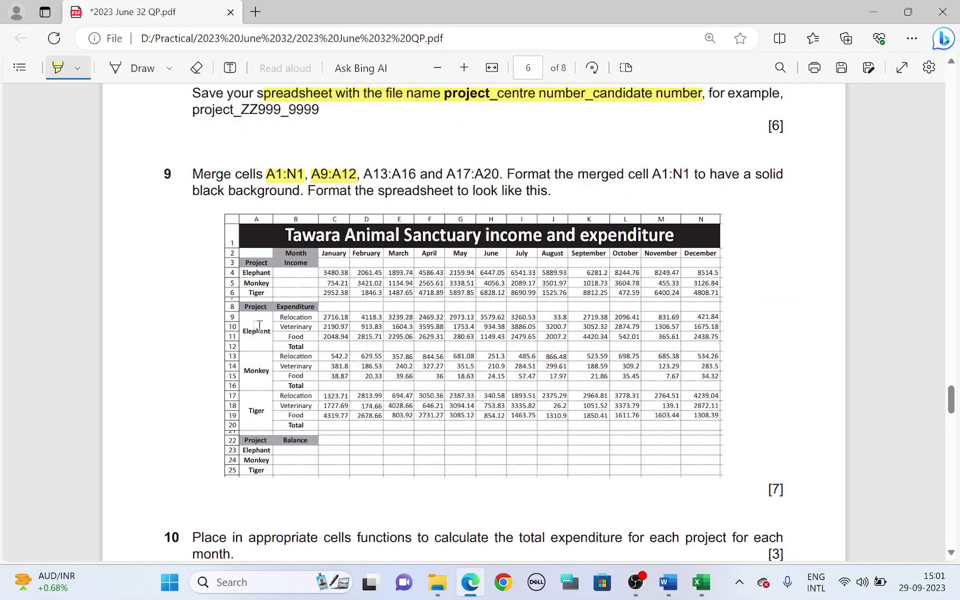
pyautogui.moveTo(363, 174); pyautogui.dragTo(416, 174)
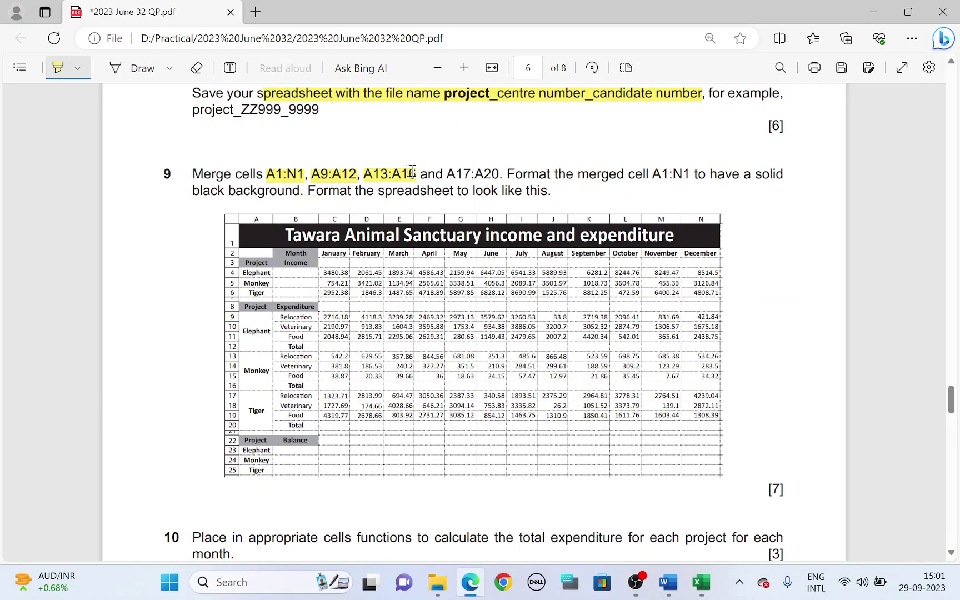
pyautogui.hotkey('alt', 'Tab')
pyautogui.moveTo(101, 371); pyautogui.dragTo(92, 422)
pyautogui.click(379, 101)
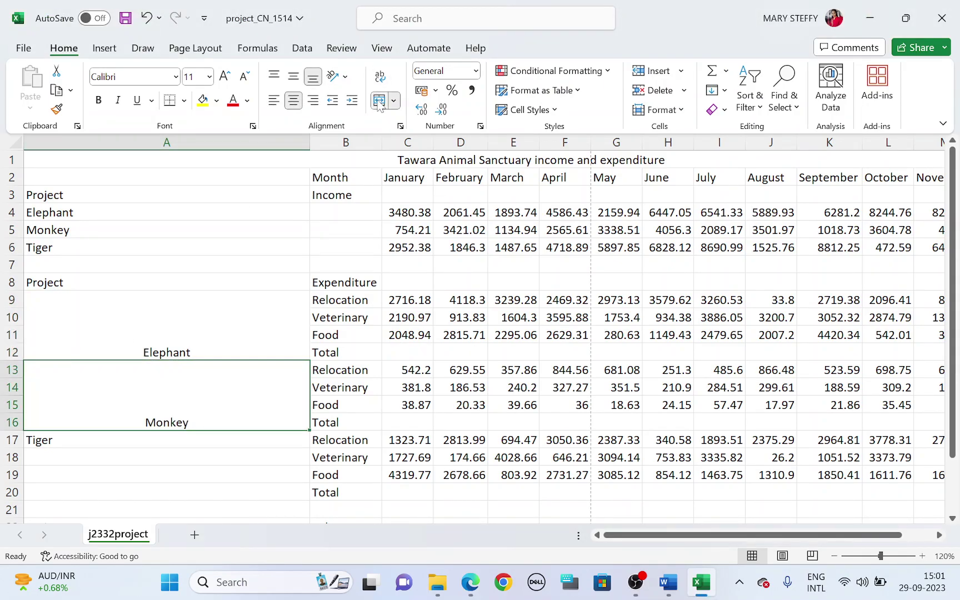
pyautogui.hotkey('alt', 'Tab')
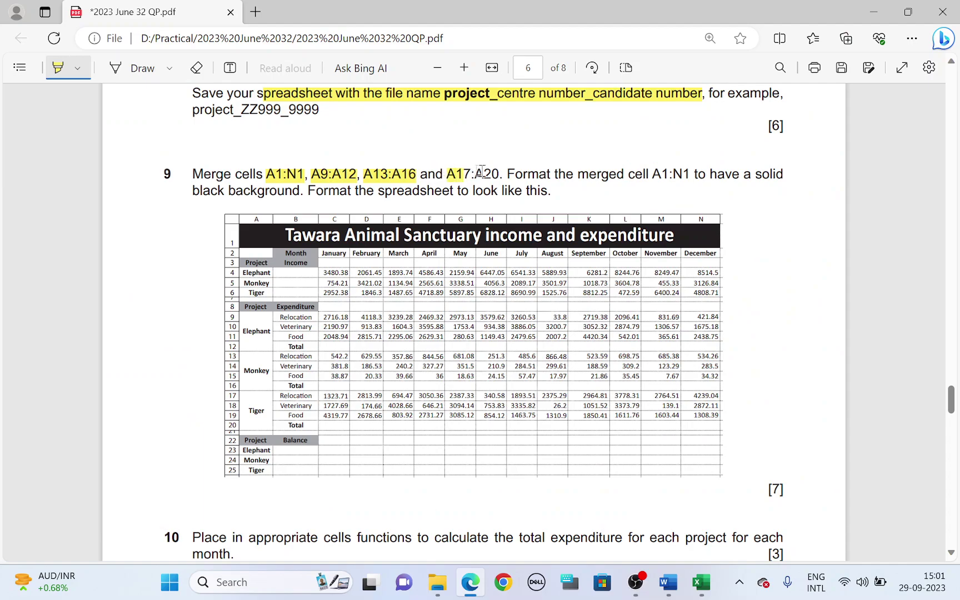
pyautogui.hotkey('alt', 'Tab')
pyautogui.moveTo(164, 441); pyautogui.dragTo(170, 490)
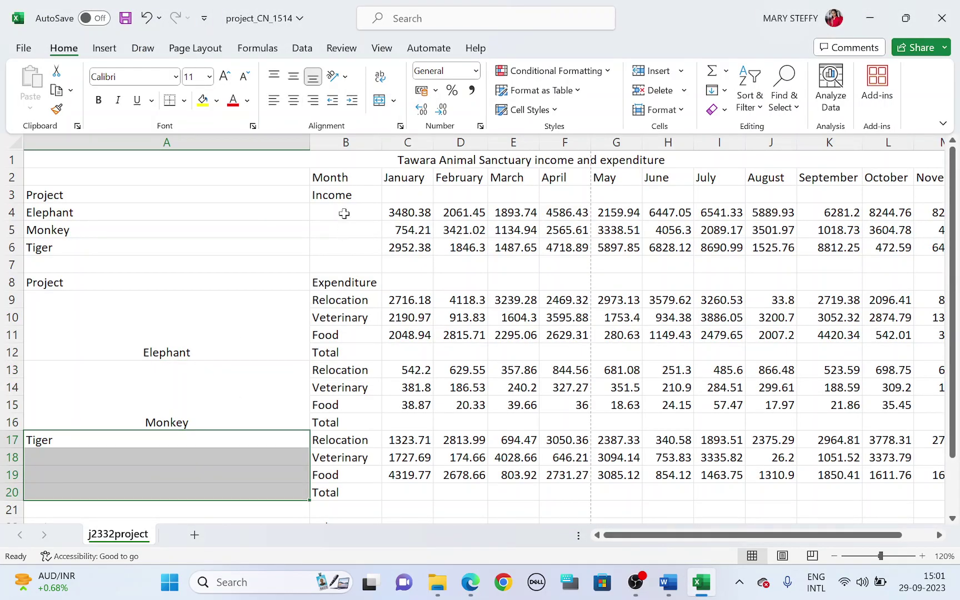
pyautogui.click(380, 101)
# Highlight 'A1:N1' and 'black background' in question 9 of the PDF
pyautogui.hotkey('alt', 'Tab')
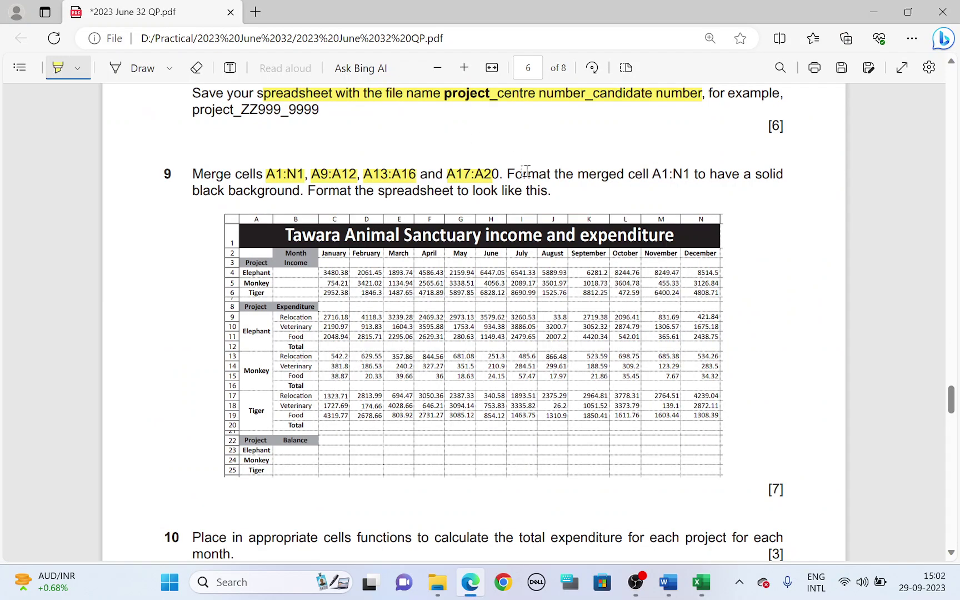
pyautogui.moveTo(652, 174); pyautogui.dragTo(682, 174)
pyautogui.moveTo(196, 194); pyautogui.dragTo(290, 187)
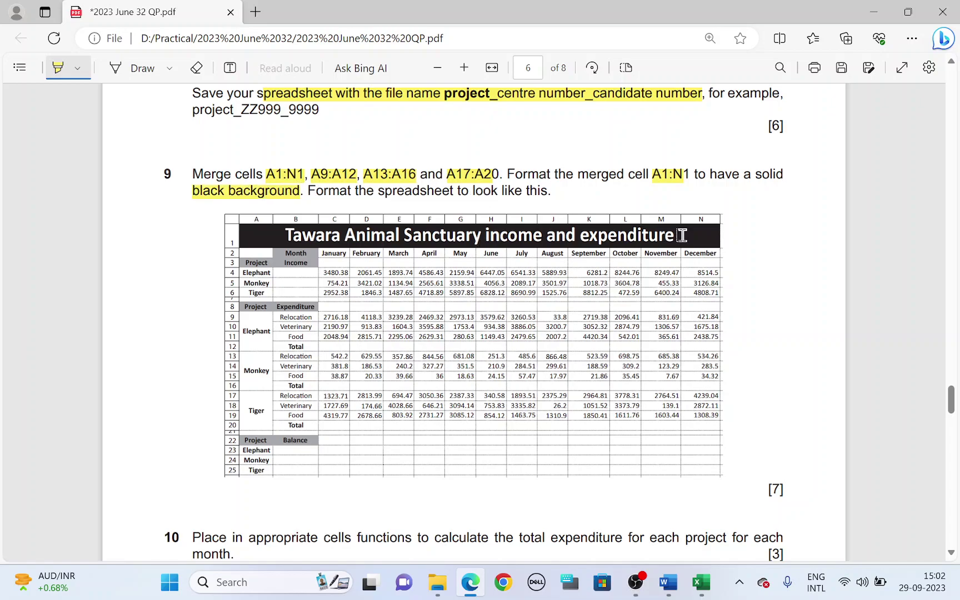
pyautogui.hotkey('alt', 'Tab')
pyautogui.hotkey('alt', 'Tab')
pyautogui.hotkey('alt', 'Tab')
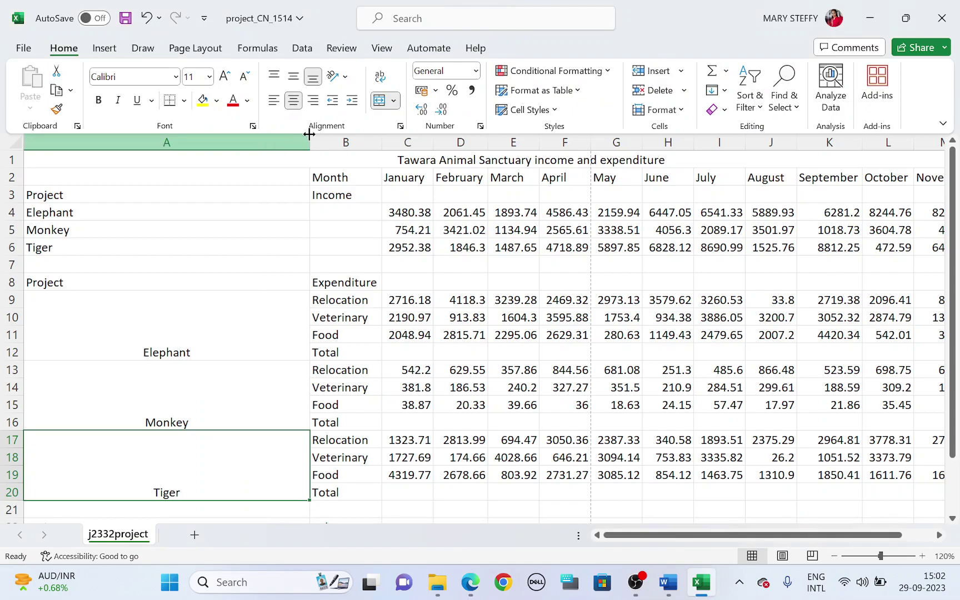
# Narrow column A and fill the merged A1:N1 title with black
pyautogui.moveTo(309, 142); pyautogui.dragTo(92, 145)
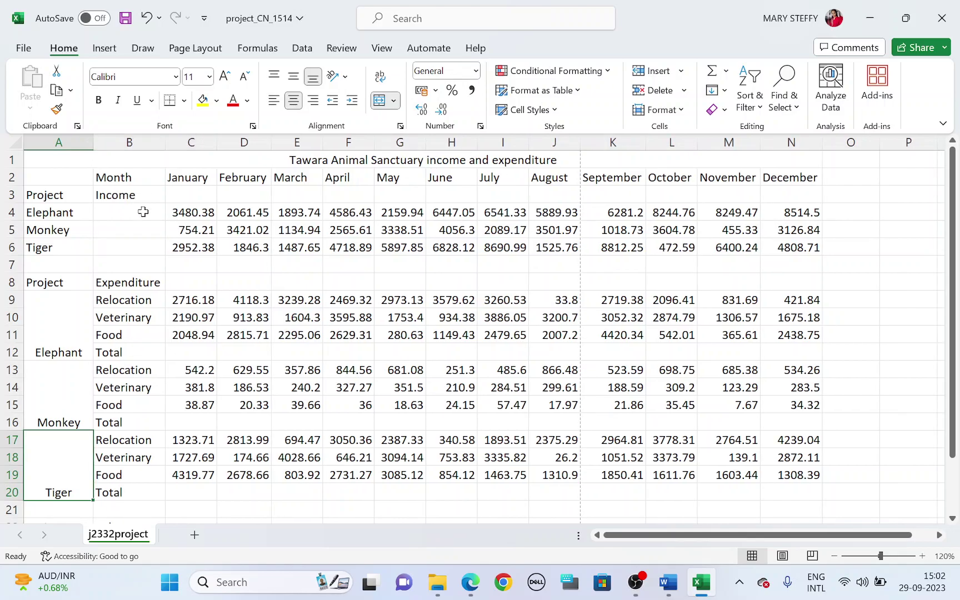
pyautogui.click(227, 156)
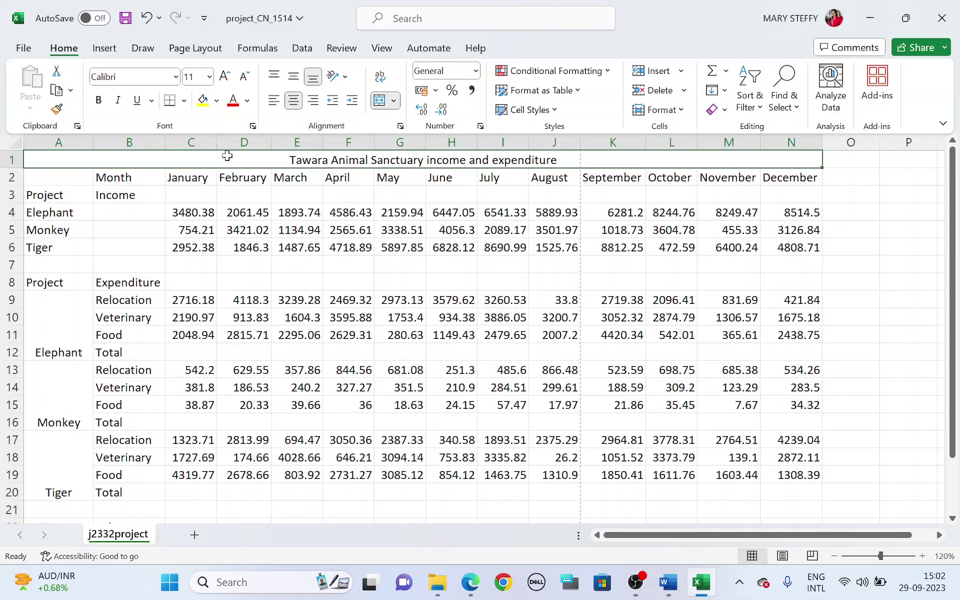
pyautogui.click(218, 106)
pyautogui.click(213, 136)
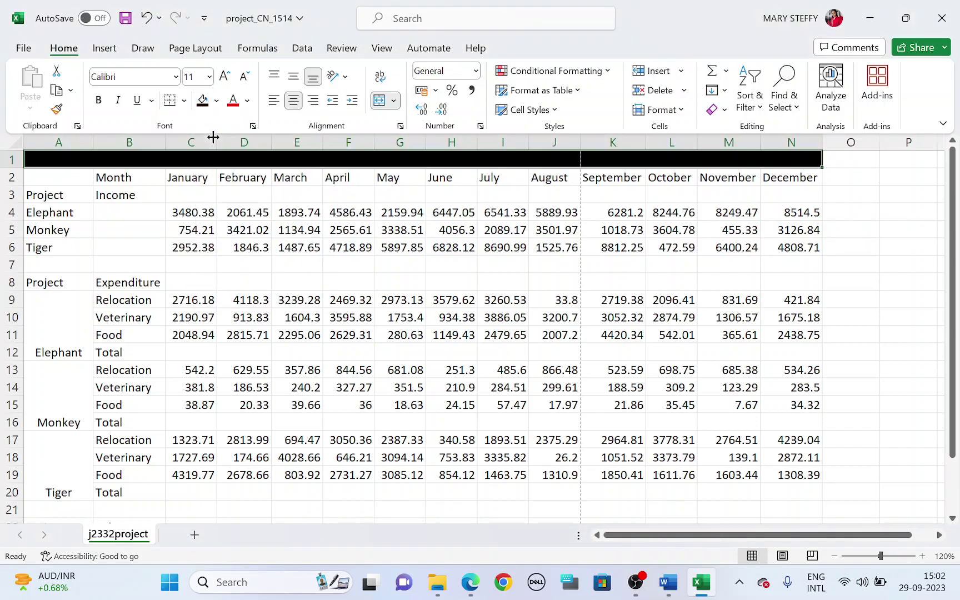
# Make the title text white, bold and 24 point
pyautogui.click(247, 101)
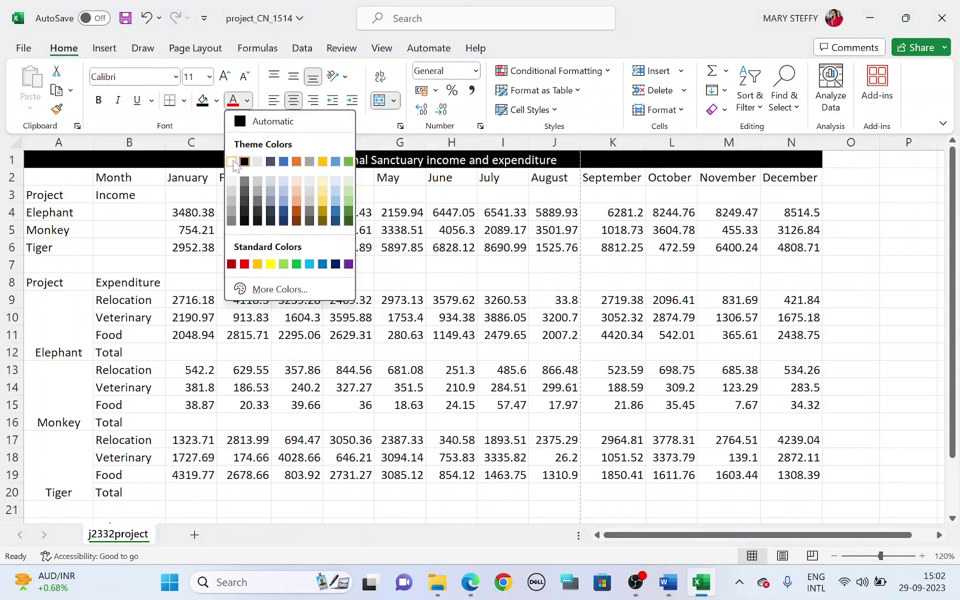
pyautogui.click(232, 162)
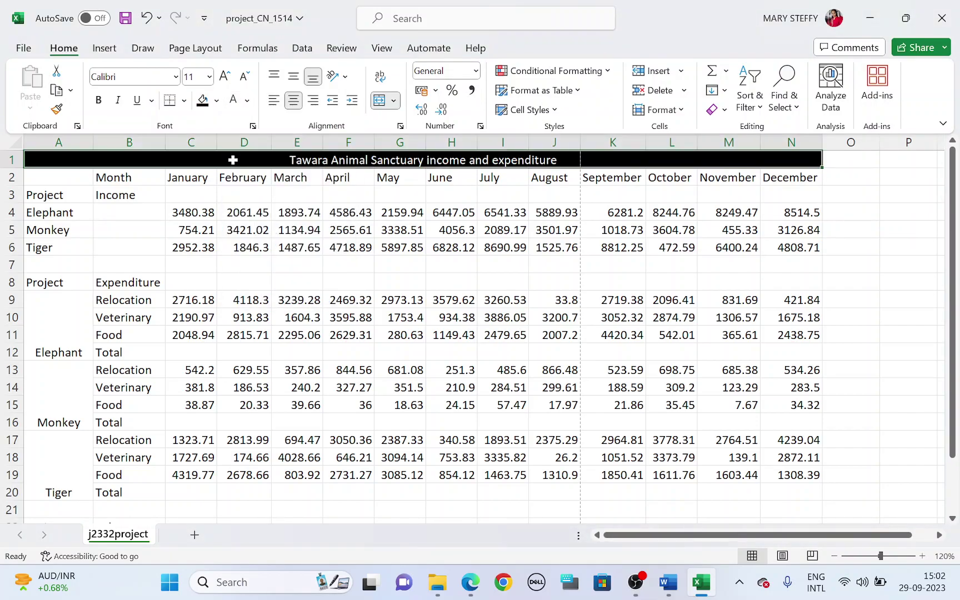
pyautogui.click(99, 99)
pyautogui.click(223, 81)
pyautogui.click(224, 81)
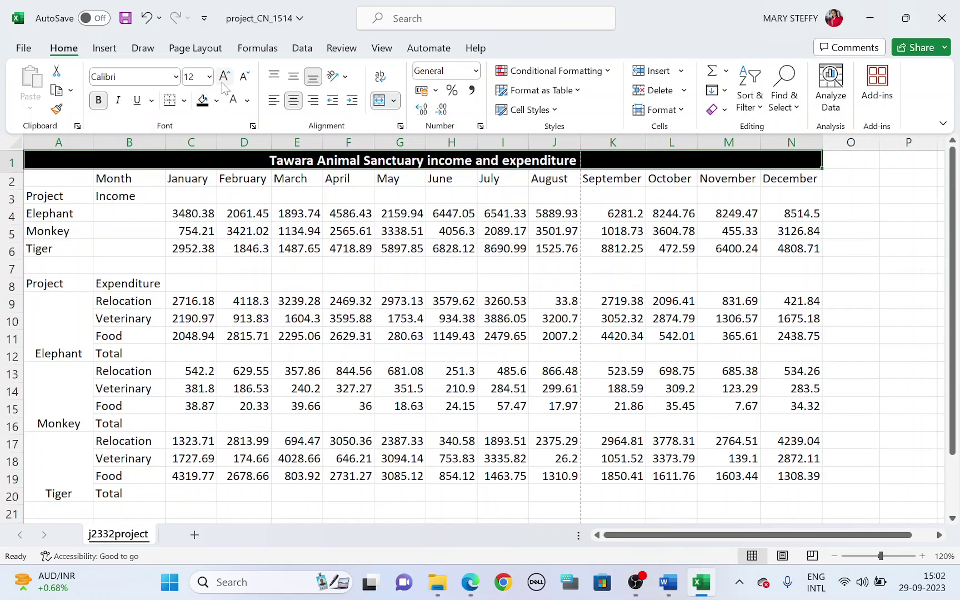
pyautogui.click(223, 80)
pyautogui.click(223, 80)
pyautogui.click(224, 81)
pyautogui.click(223, 80)
pyautogui.click(224, 78)
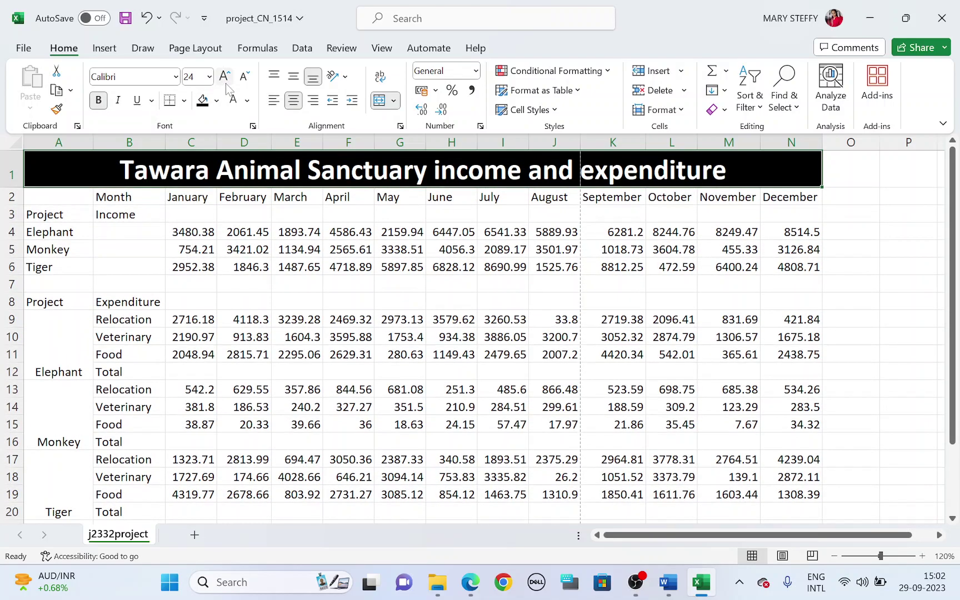
pyautogui.hotkey('alt', 'Tab')
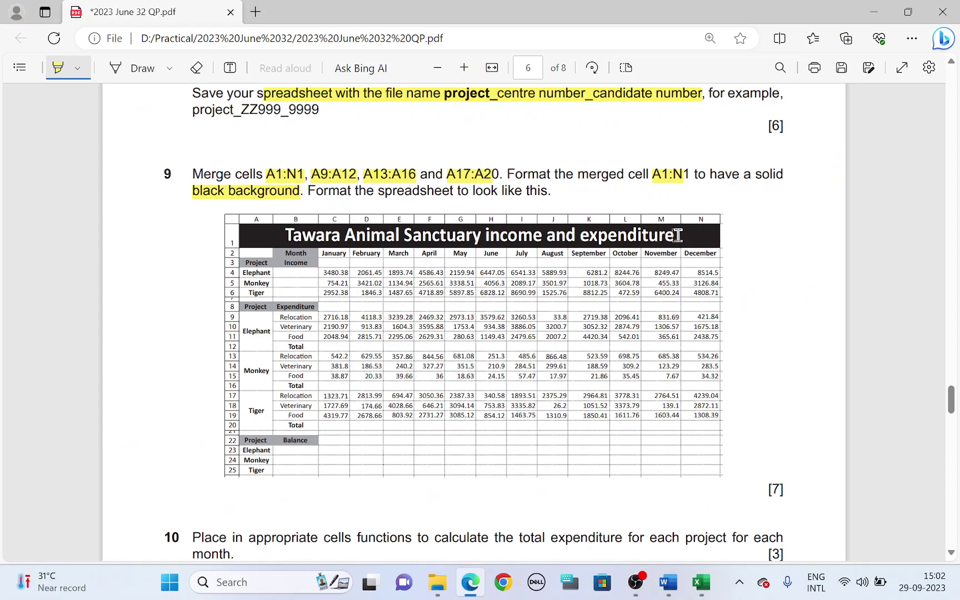
# Make the A3:A25 labels bold, horizontally centred and middle-aligned
pyautogui.hotkey('alt', 'Tab')
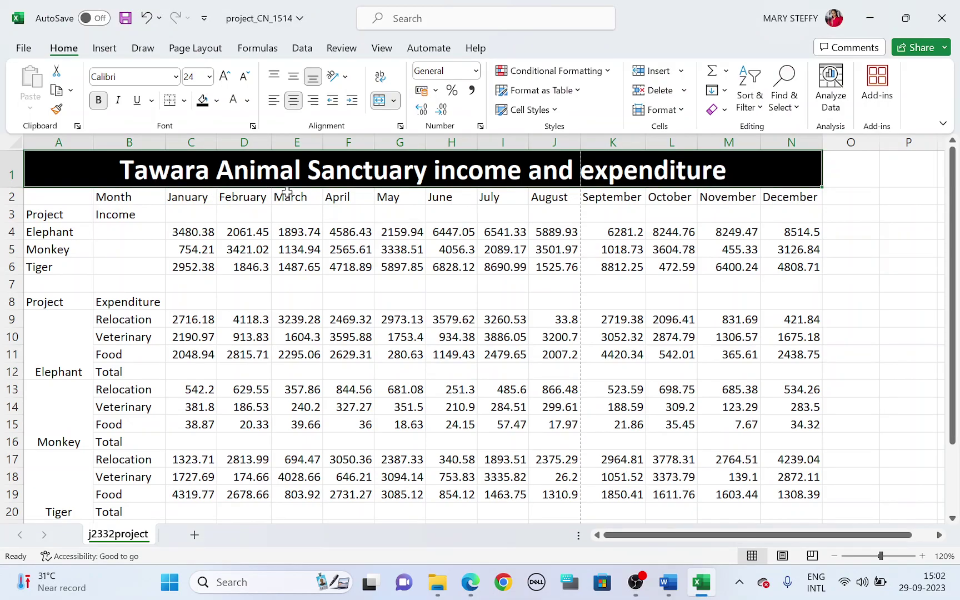
pyautogui.hotkey('alt', 'Tab')
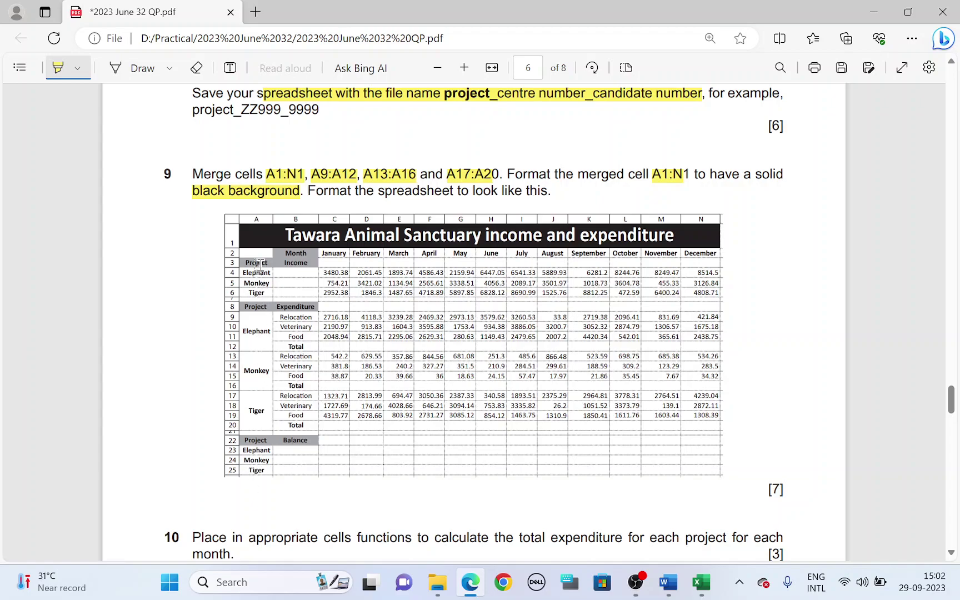
pyautogui.hotkey('alt', 'Tab')
pyautogui.click(66, 213)
pyautogui.moveTo(65, 212); pyautogui.dragTo(68, 451)
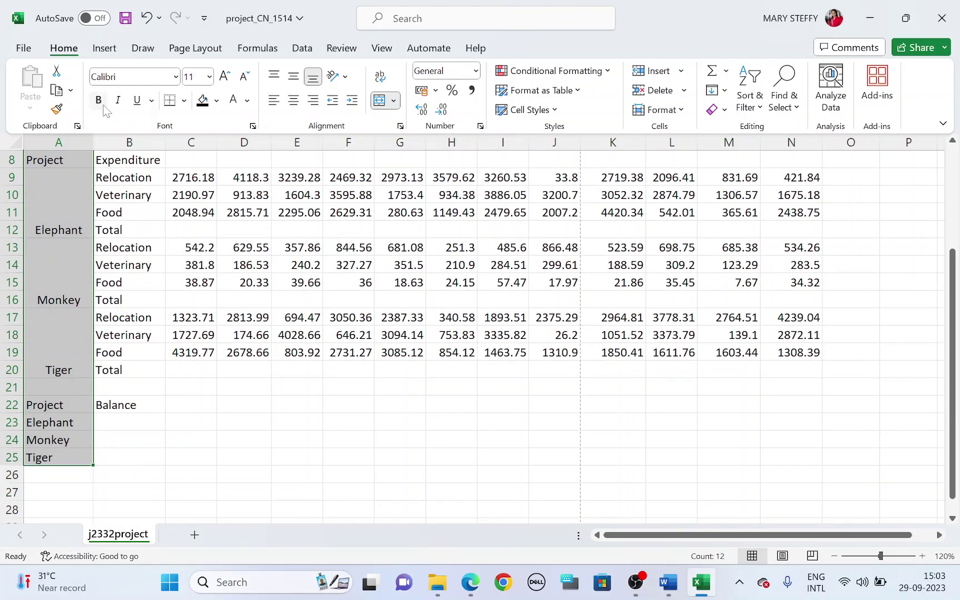
pyautogui.click(100, 103)
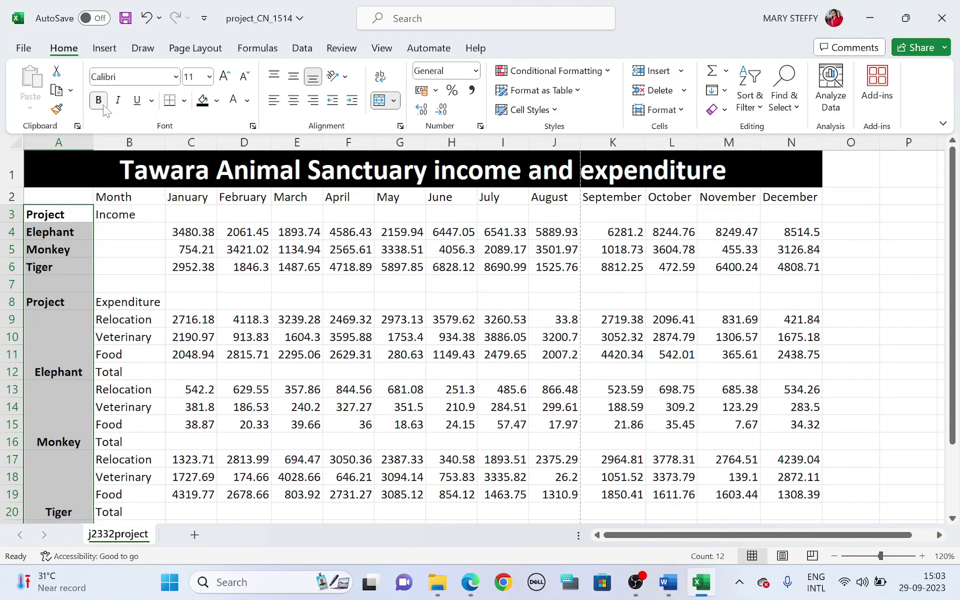
pyautogui.click(296, 99)
pyautogui.click(294, 76)
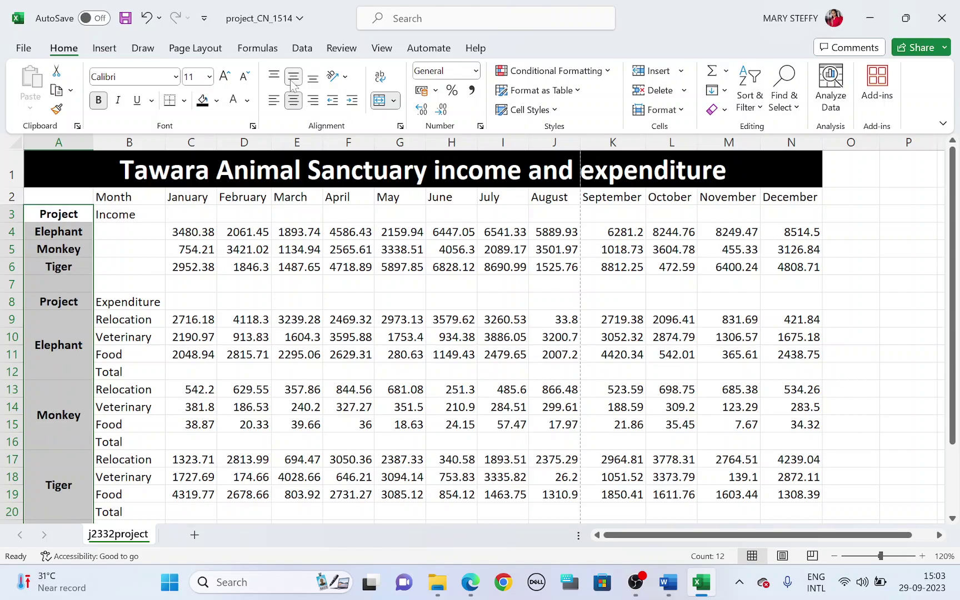
pyautogui.hotkey('alt', 'Tab')
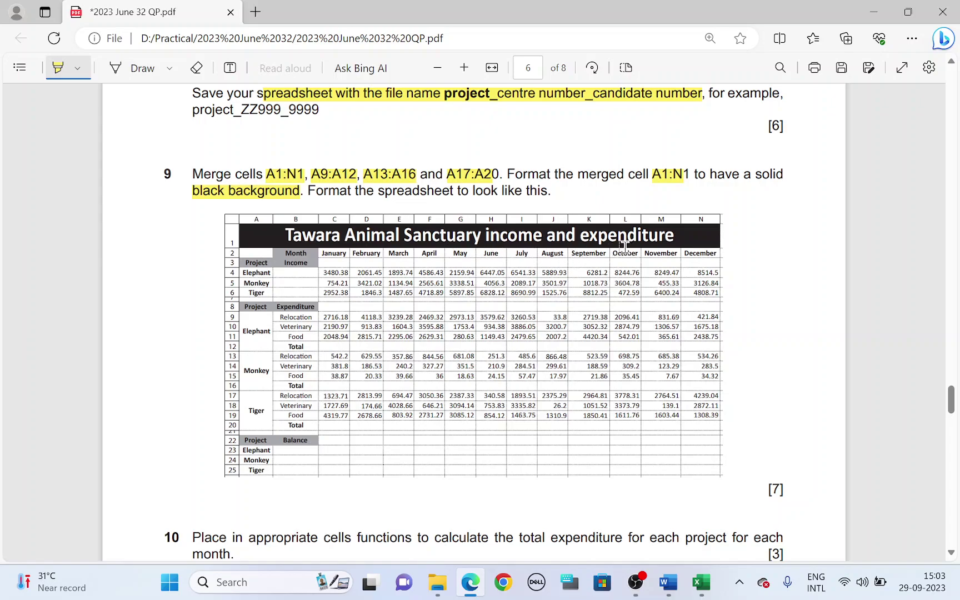
pyautogui.hotkey('alt', 'Tab')
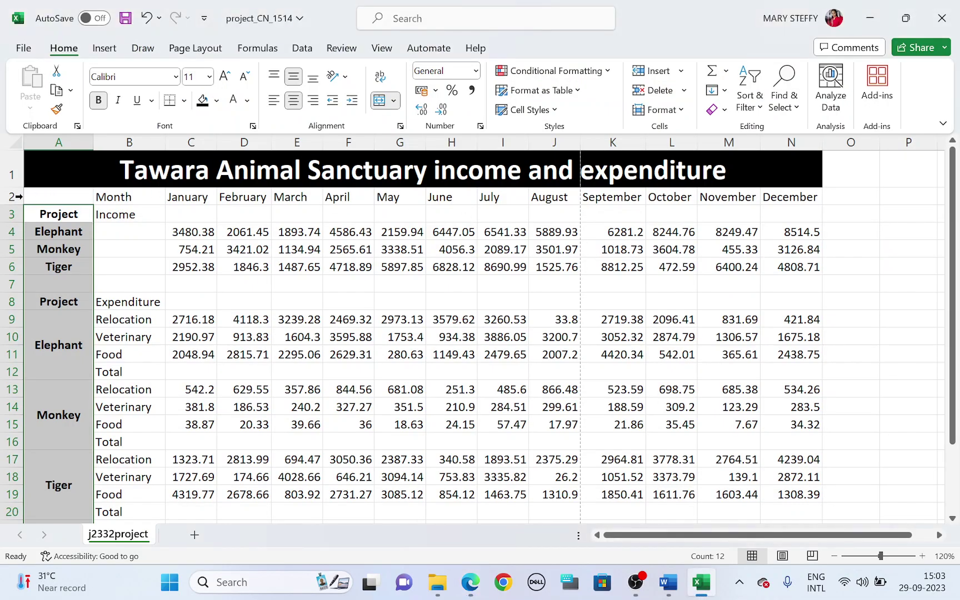
# Make the month headings in row 2 bold and centred
pyautogui.click(11, 196)
pyautogui.click(100, 102)
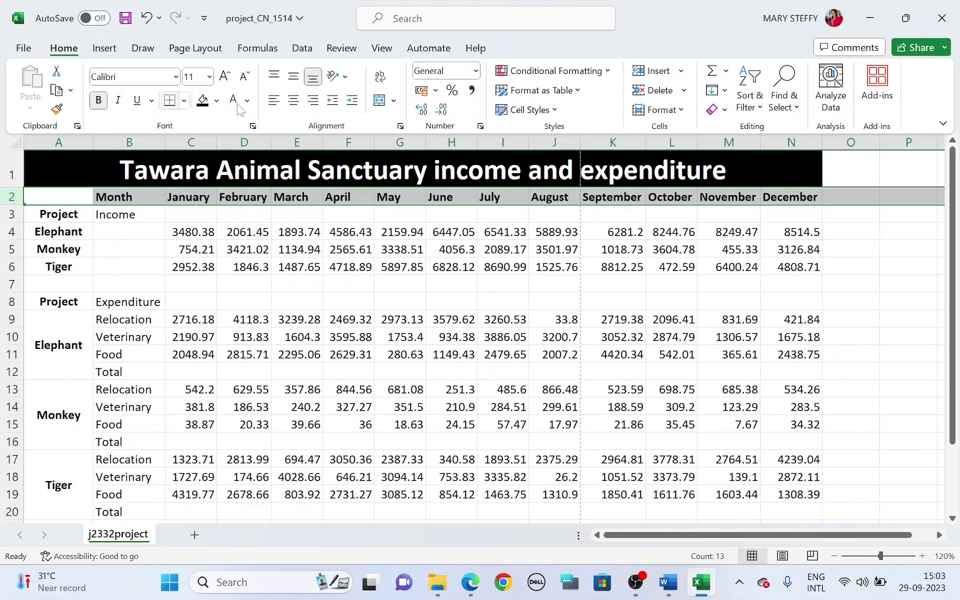
pyautogui.click(293, 102)
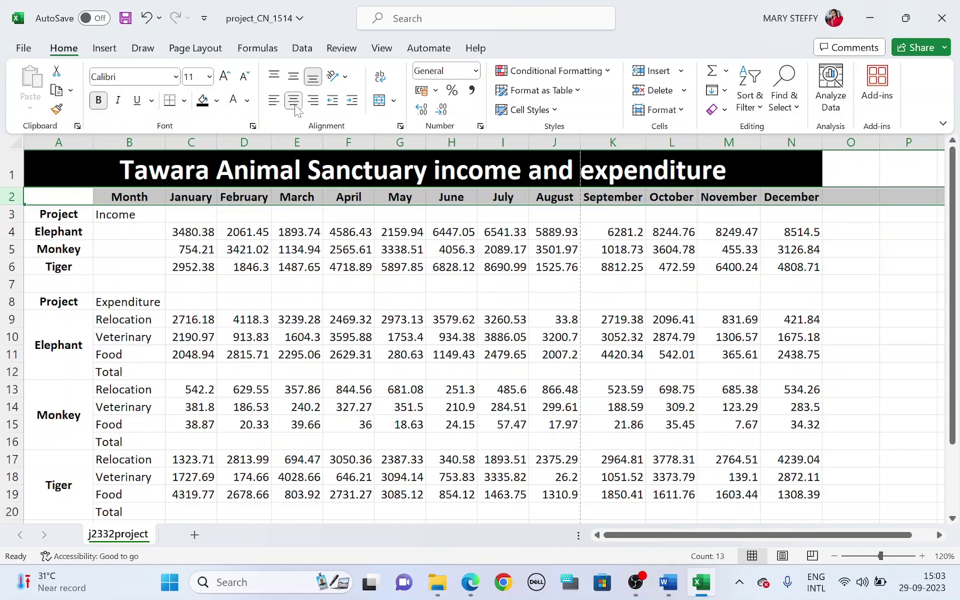
pyautogui.hotkey('alt', 'Tab')
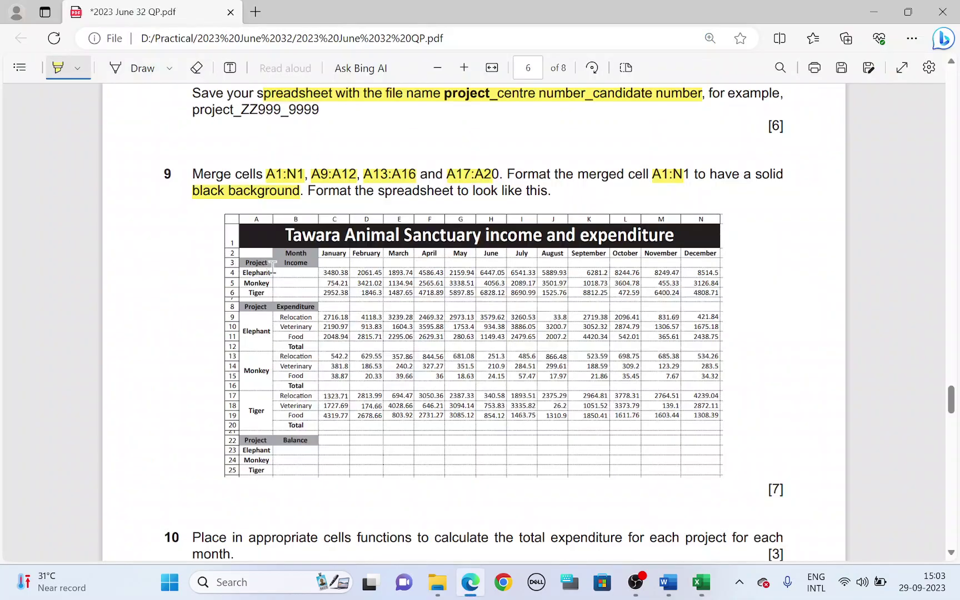
pyautogui.hotkey('alt', 'Tab')
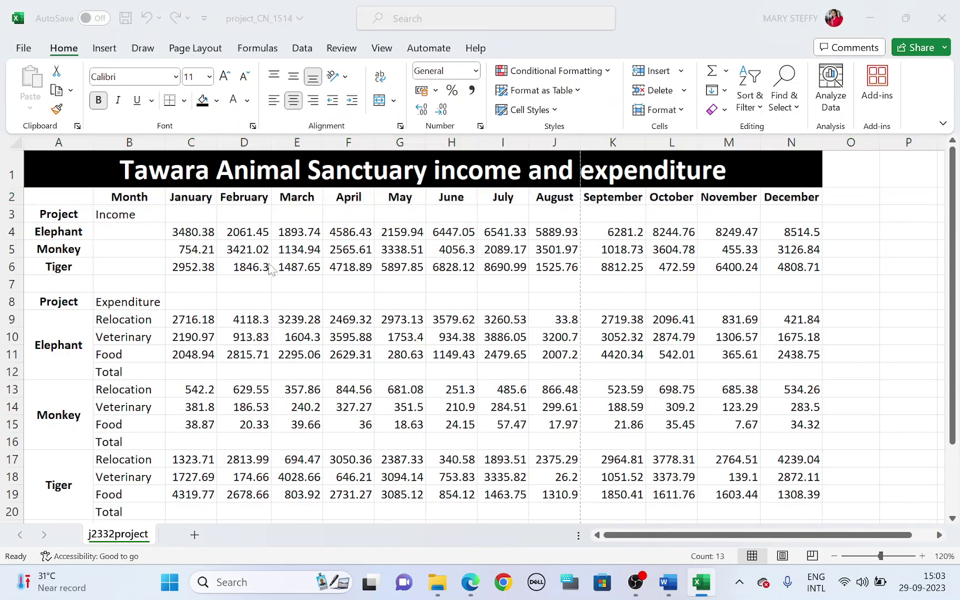
pyautogui.hotkey('alt', 'Tab')
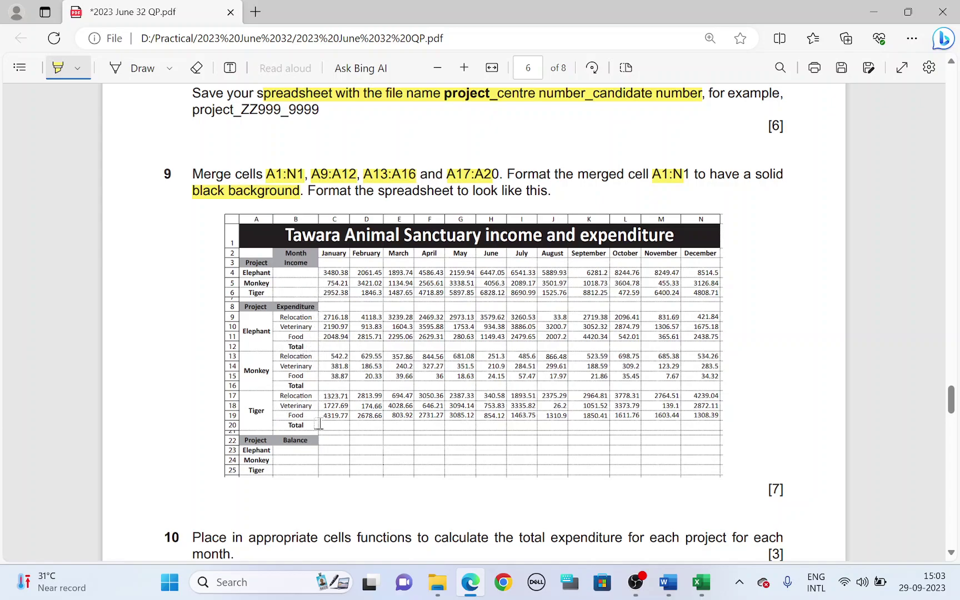
pyautogui.hotkey('alt', 'Tab')
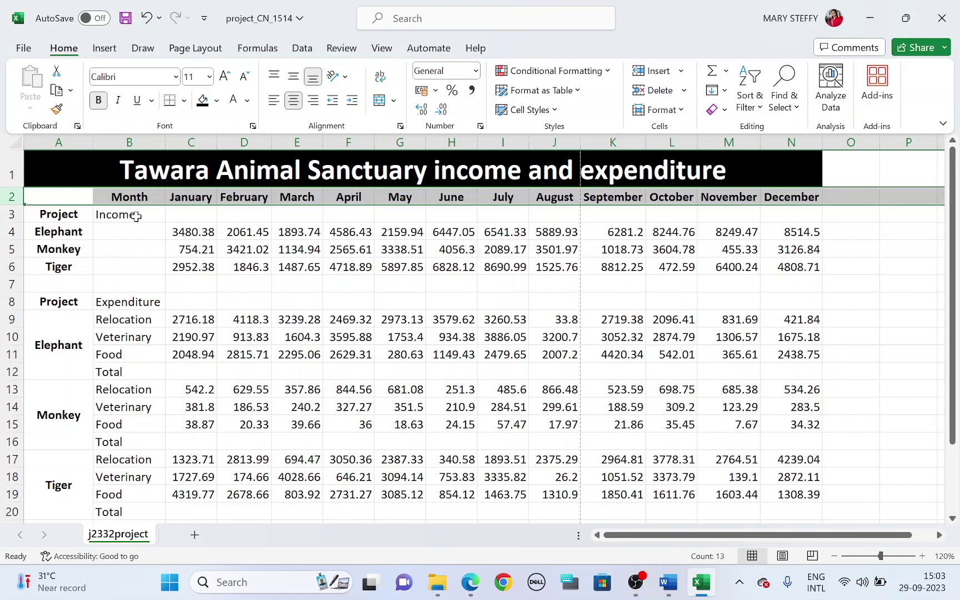
# Bold and centre the Income, Expenditure, Total and Balance labels in B3, B8, B12, B16, B20 and B22
pyautogui.click(136, 216)
pyautogui.keyDown('ctrl'); pyautogui.click(151, 302); pyautogui.keyUp('ctrl')
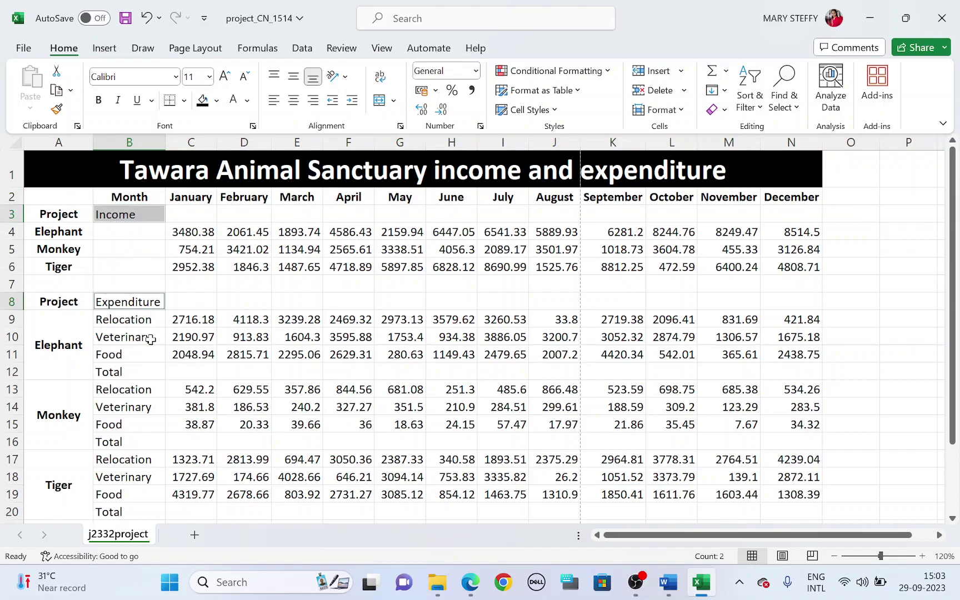
pyautogui.keyDown('ctrl'); pyautogui.click(126, 373); pyautogui.keyUp('ctrl')
pyautogui.keyDown('ctrl'); pyautogui.click(129, 442); pyautogui.keyUp('ctrl')
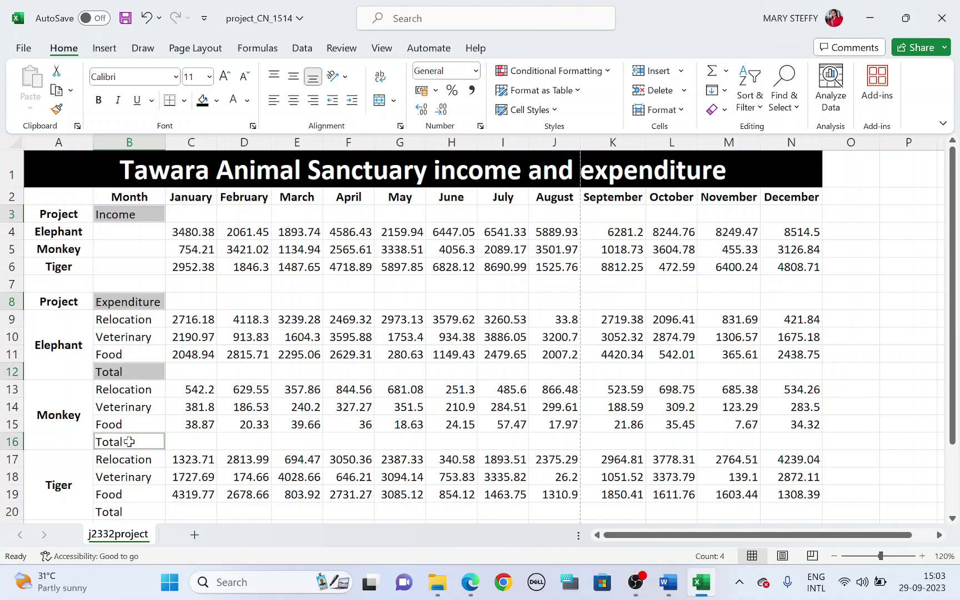
pyautogui.keyDown('ctrl'); pyautogui.click(127, 512); pyautogui.keyUp('ctrl')
pyautogui.scroll(-1, 126, 512)
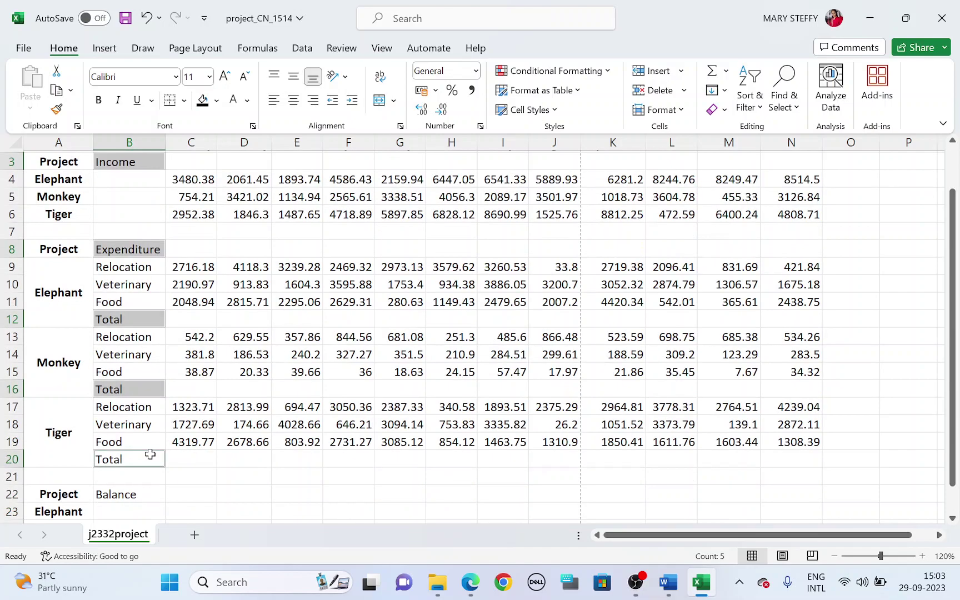
pyautogui.keyDown('ctrl'); pyautogui.click(133, 496); pyautogui.keyUp('ctrl')
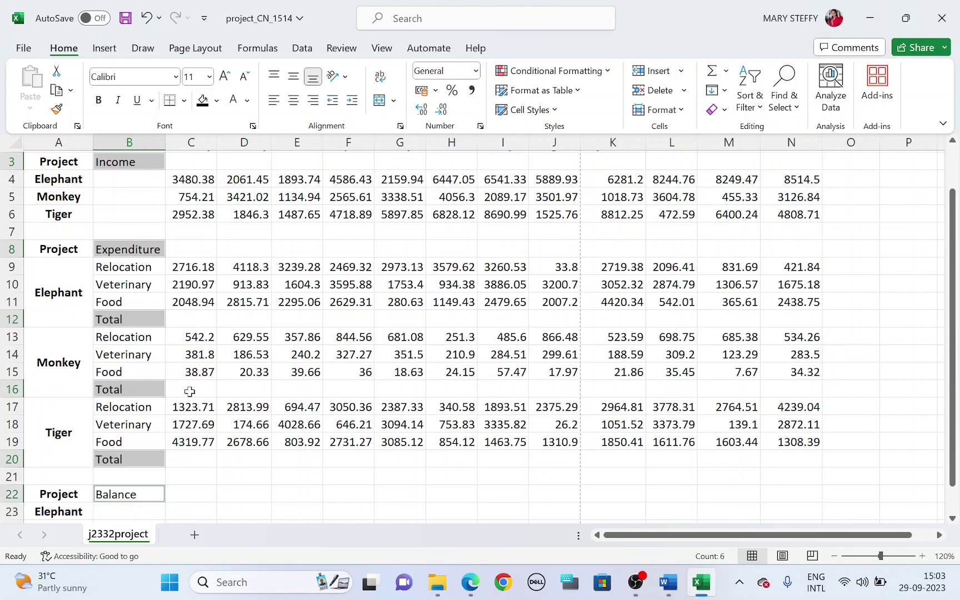
pyautogui.click(102, 103)
pyautogui.click(293, 100)
pyautogui.hotkey('alt', 'Tab')
pyautogui.hotkey('alt', 'Tab')
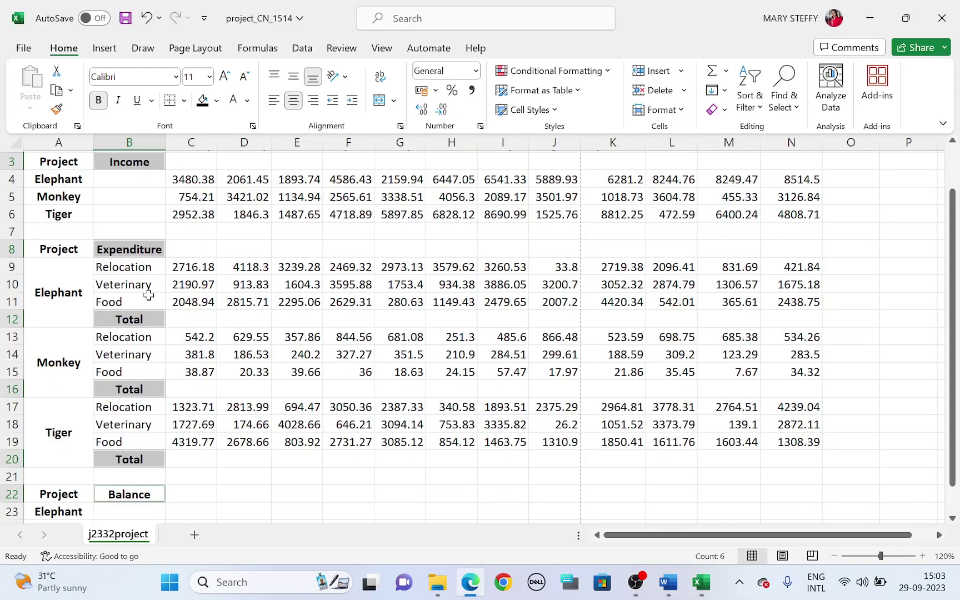
# Centre the Elephant, Monkey and Tiger expense category names in column B
pyautogui.moveTo(124, 270); pyautogui.dragTo(133, 371)
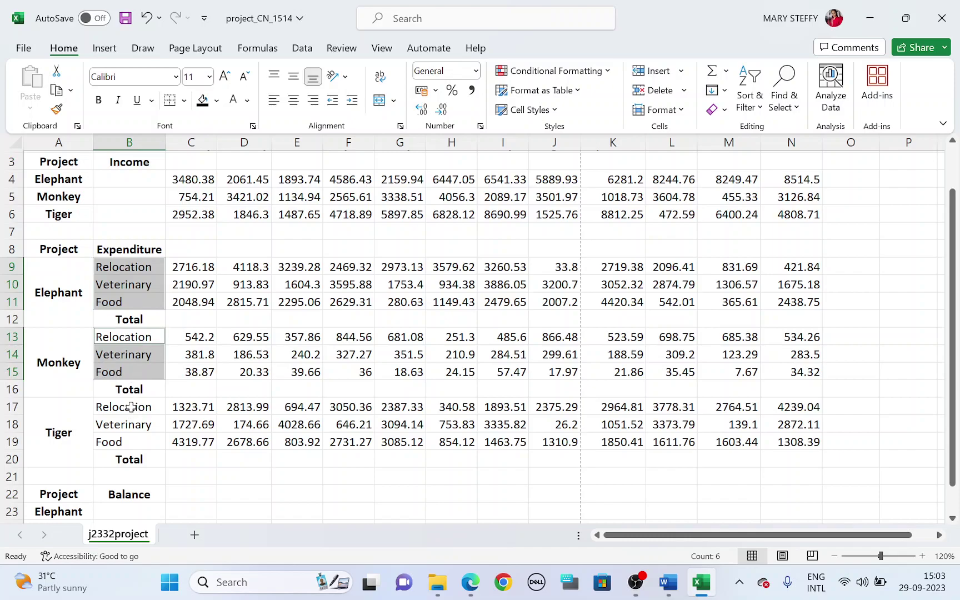
pyautogui.moveTo(133, 407); pyautogui.dragTo(133, 444)
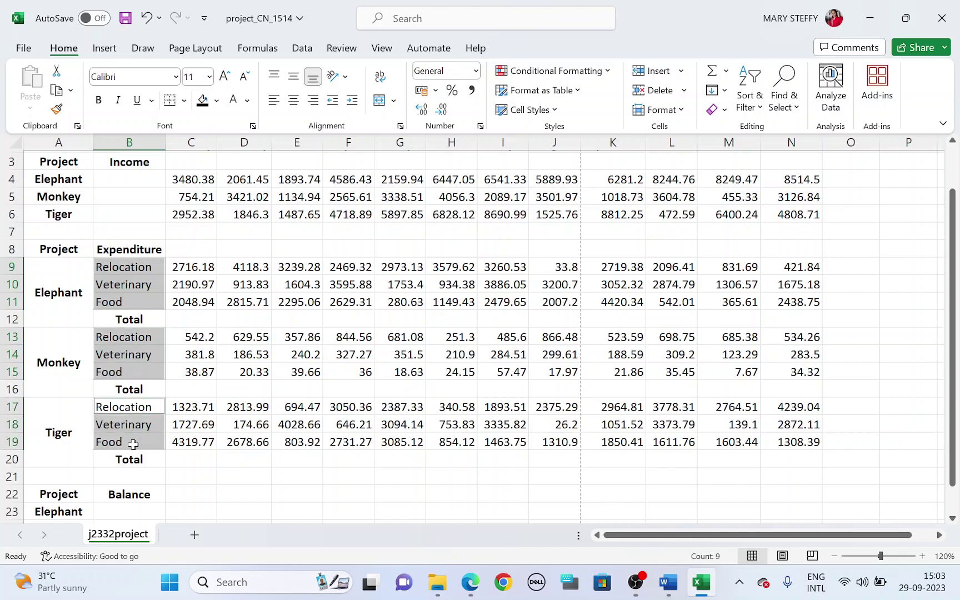
pyautogui.click(293, 100)
pyautogui.click(277, 244)
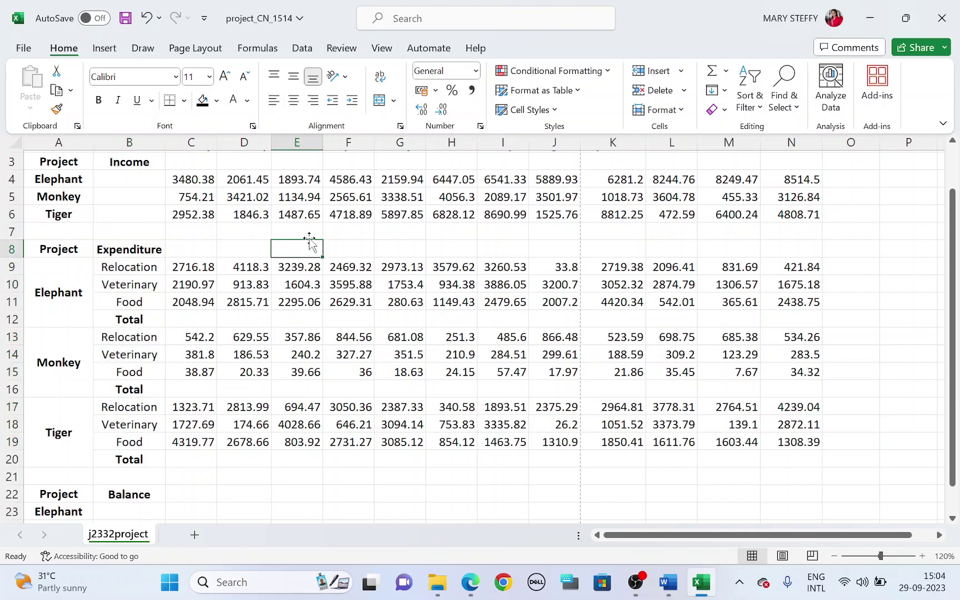
pyautogui.hotkey('alt', 'Tab')
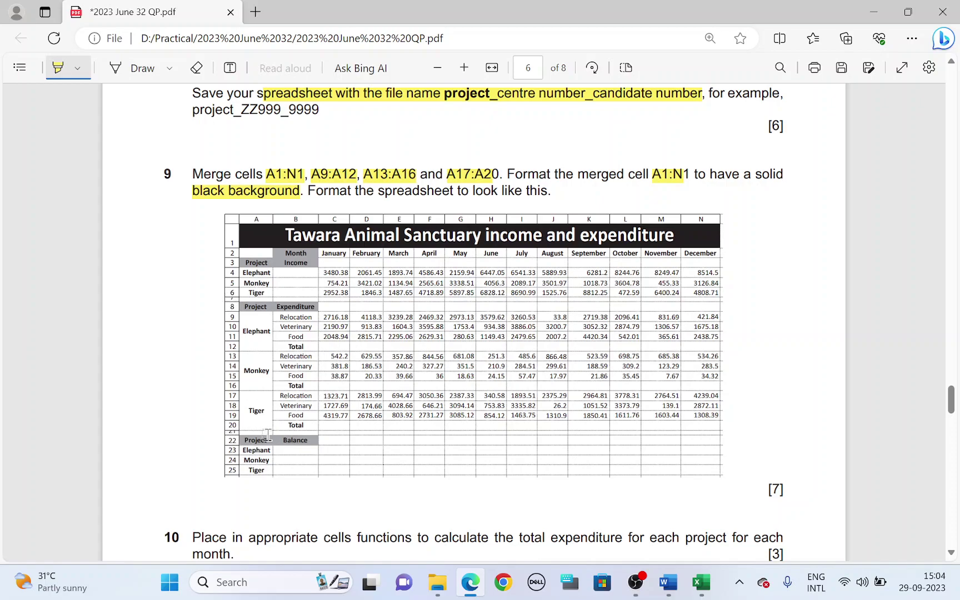
# Shrink blank rows 7 and 21 into thin 9-point spacer rows
pyautogui.hotkey('alt', 'Tab')
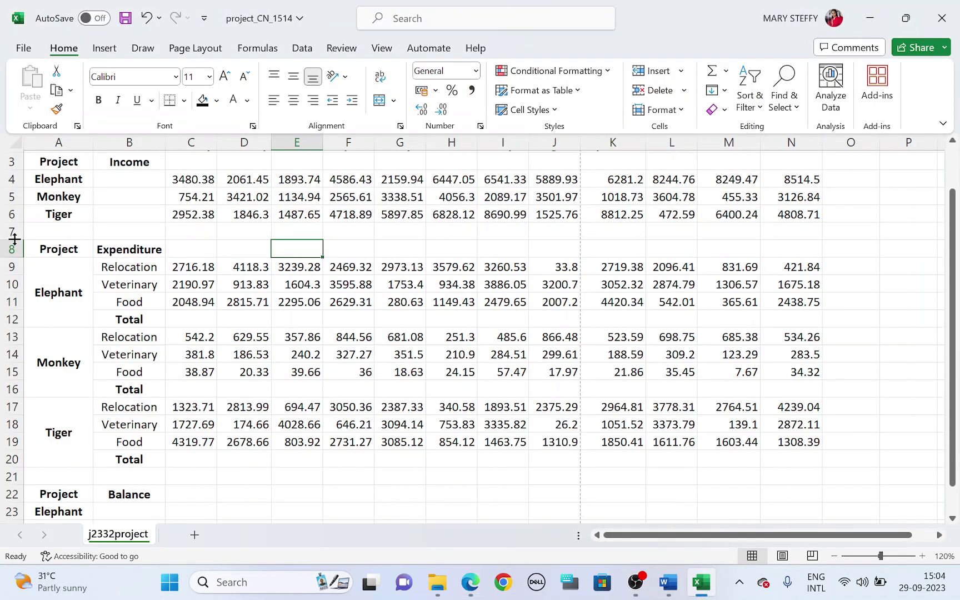
pyautogui.moveTo(14, 239); pyautogui.dragTo(14, 232)
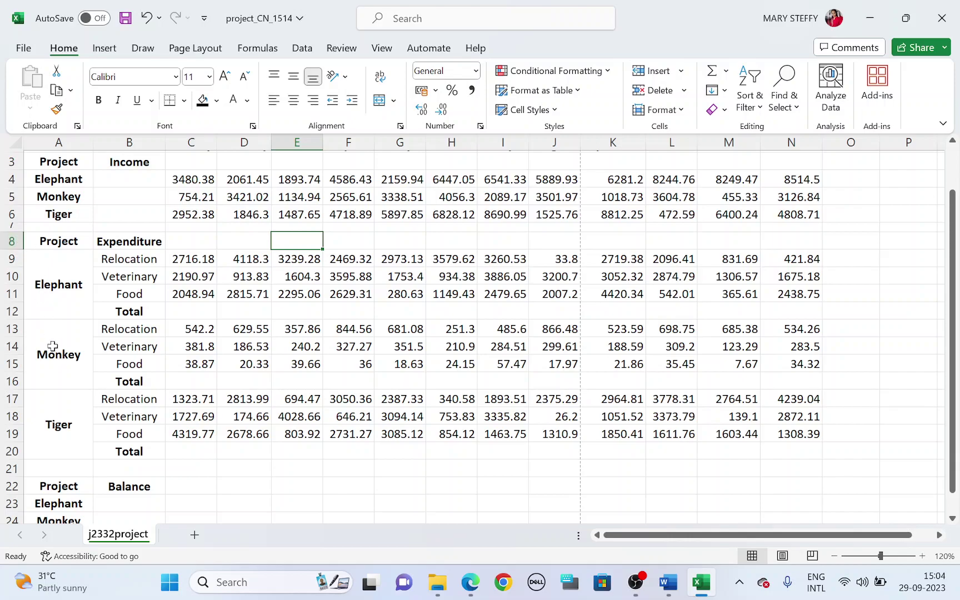
pyautogui.scroll(-1, 28, 450)
pyautogui.moveTo(21, 424); pyautogui.dragTo(20, 416)
pyautogui.click(274, 452)
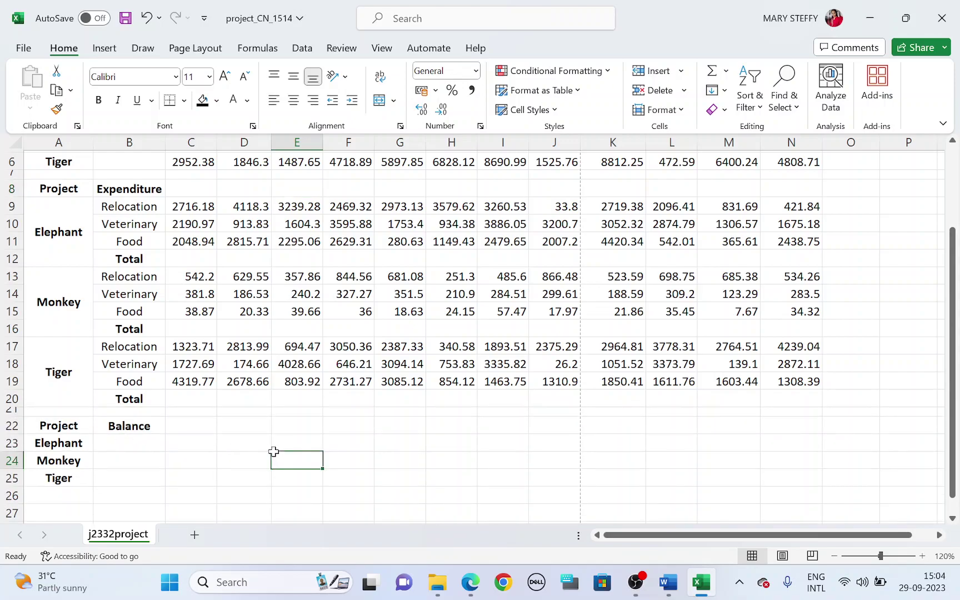
pyautogui.scroll(2, 274, 455)
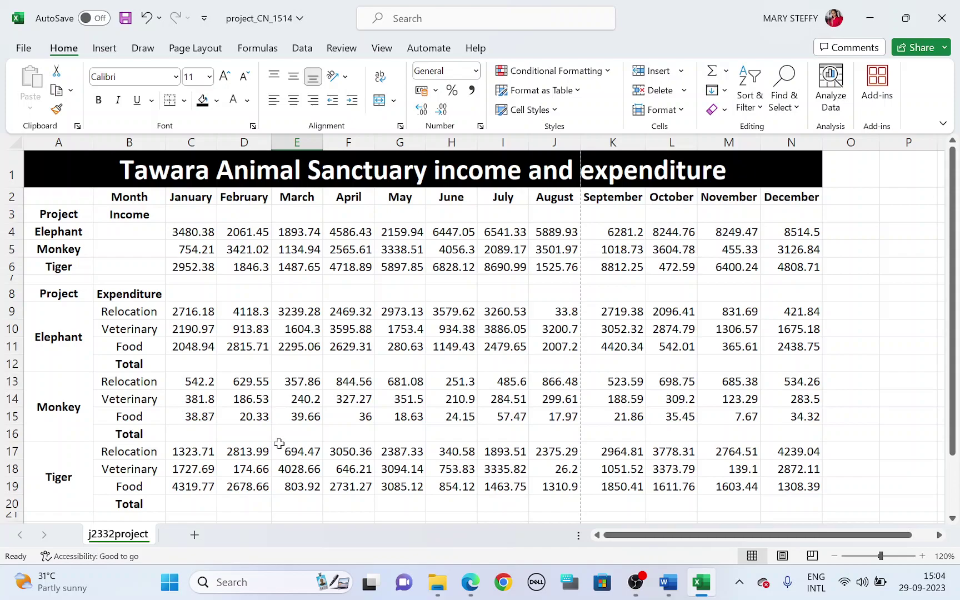
pyautogui.hotkey('alt', 'Tab')
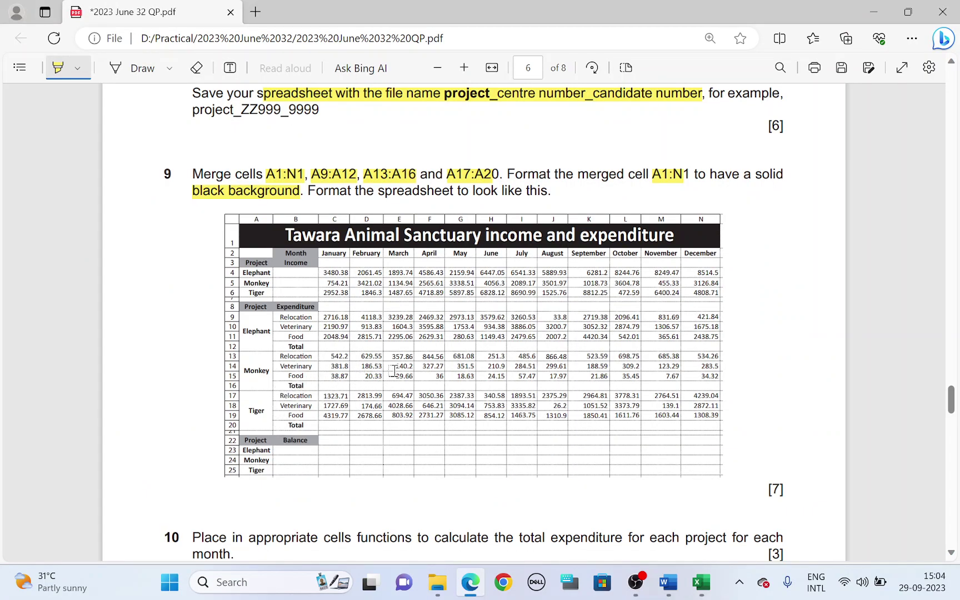
# Apply All Borders to every cell of the table A2:N25
pyautogui.hotkey('alt', 'Tab')
pyautogui.moveTo(73, 203); pyautogui.dragTo(826, 462)
pyautogui.moveTo(835, 467); pyautogui.dragTo(836, 469)
pyautogui.scroll(2, 826, 460)
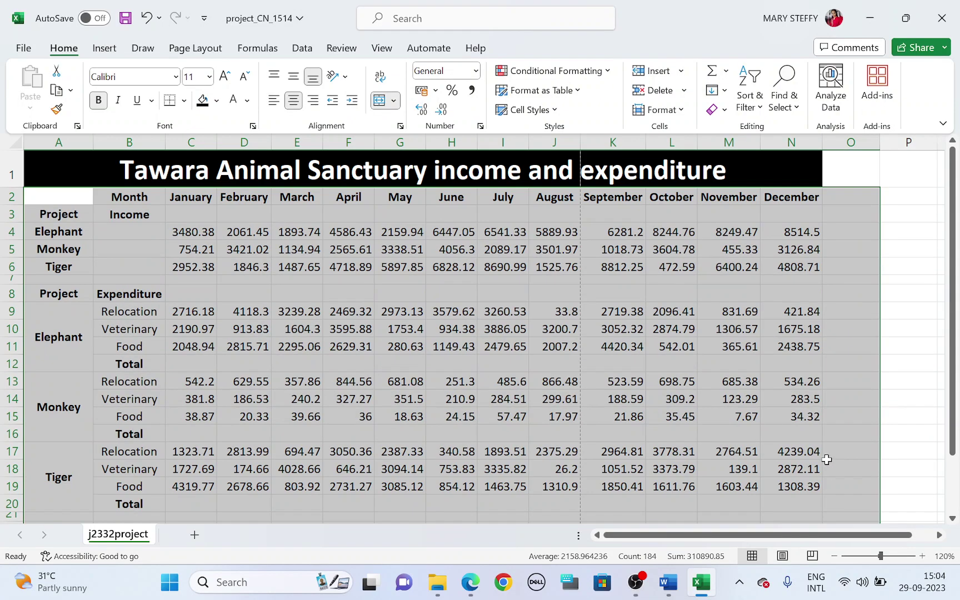
pyautogui.scroll(-1, 827, 460)
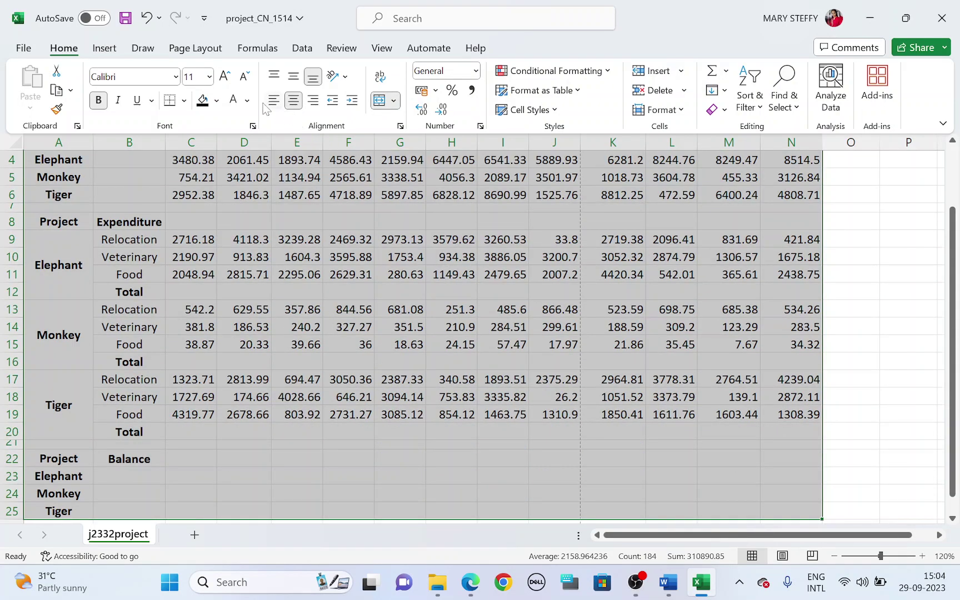
pyautogui.click(184, 100)
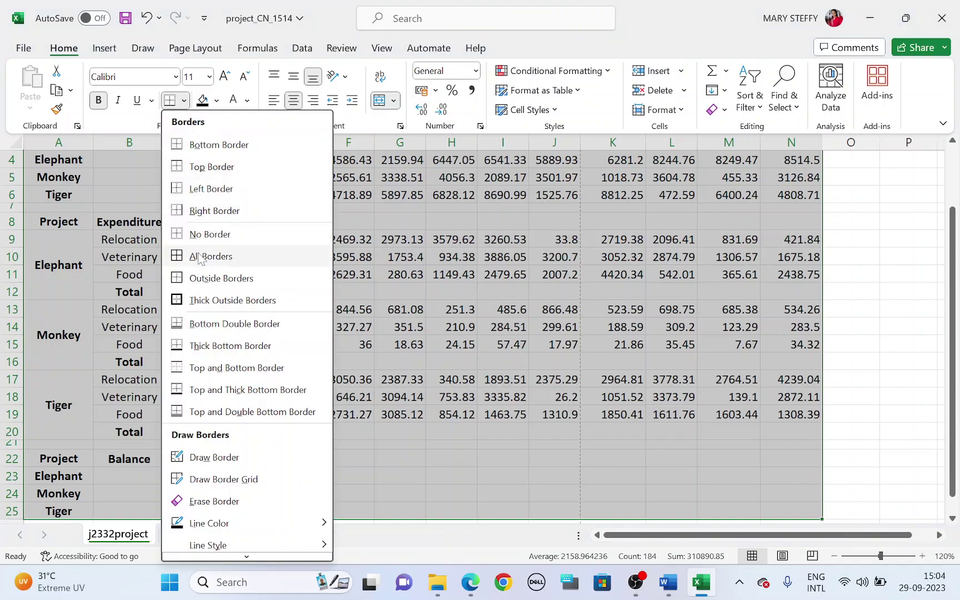
pyautogui.click(198, 257)
pyautogui.scroll(1, 828, 322)
pyautogui.click(878, 311)
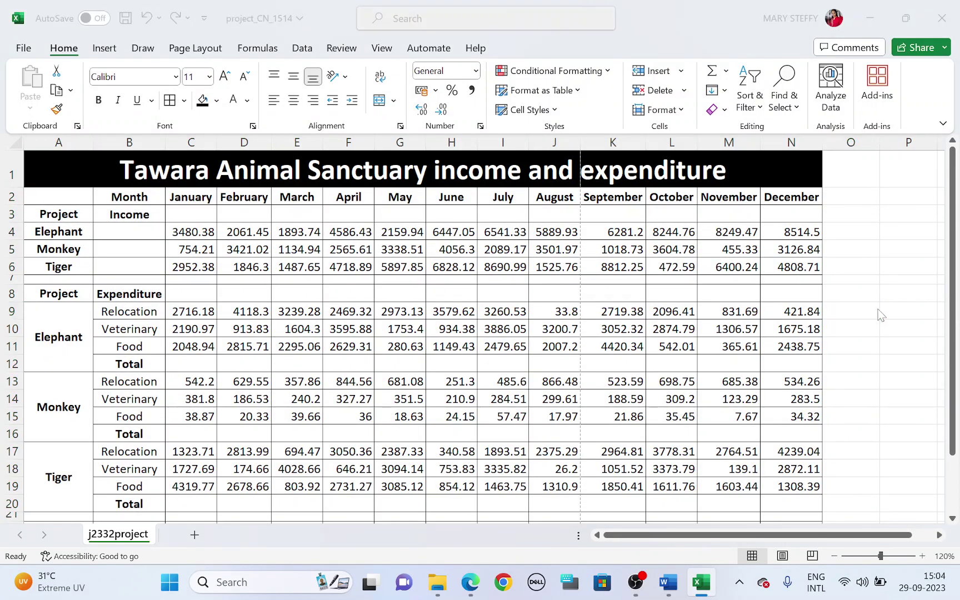
pyautogui.click(469, 581)
pyautogui.scroll(-1, 261, 404)
pyautogui.scroll(1, 278, 333)
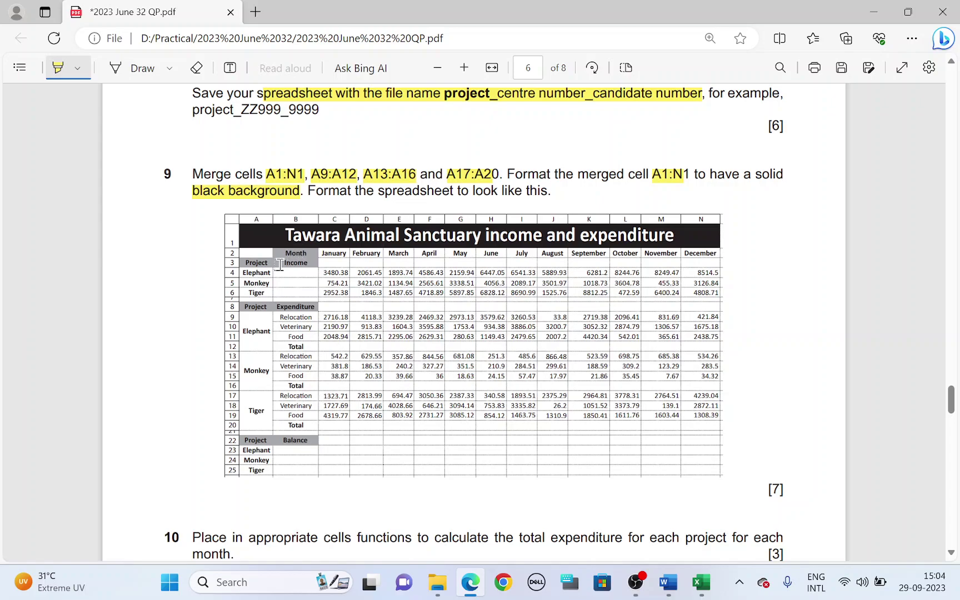
# Select the header cells B2, A3:B3 and A8:B8 together
pyautogui.hotkey('alt', 'Tab')
pyautogui.click(142, 192)
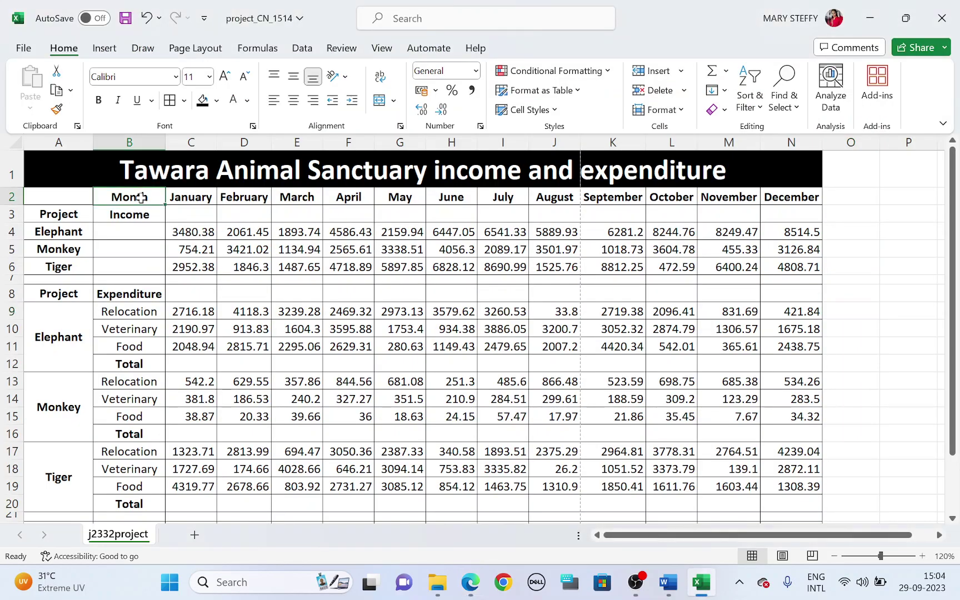
pyautogui.click(82, 213)
pyautogui.keyDown('shift'); pyautogui.click(139, 189); pyautogui.keyUp('shift')
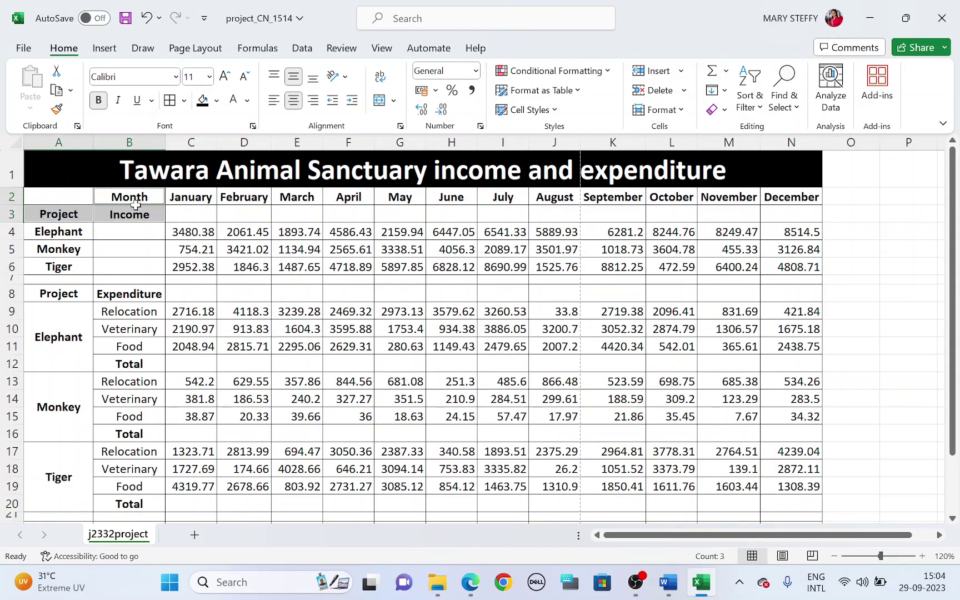
pyautogui.hotkey('alt', 'Tab')
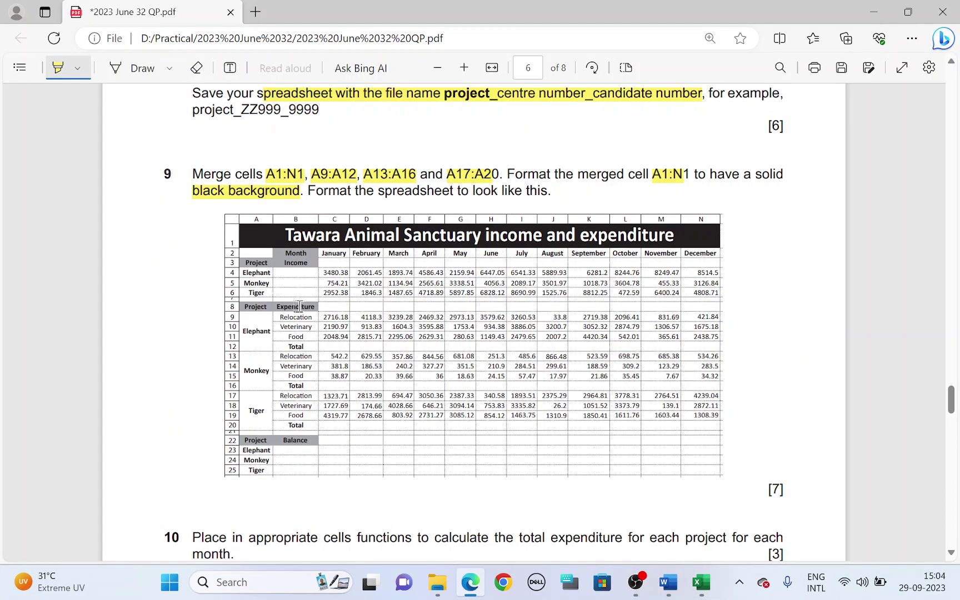
pyautogui.hotkey('alt', 'Tab')
pyautogui.click(83, 292)
pyautogui.keyDown('shift'); pyautogui.click(123, 296); pyautogui.keyUp('shift')
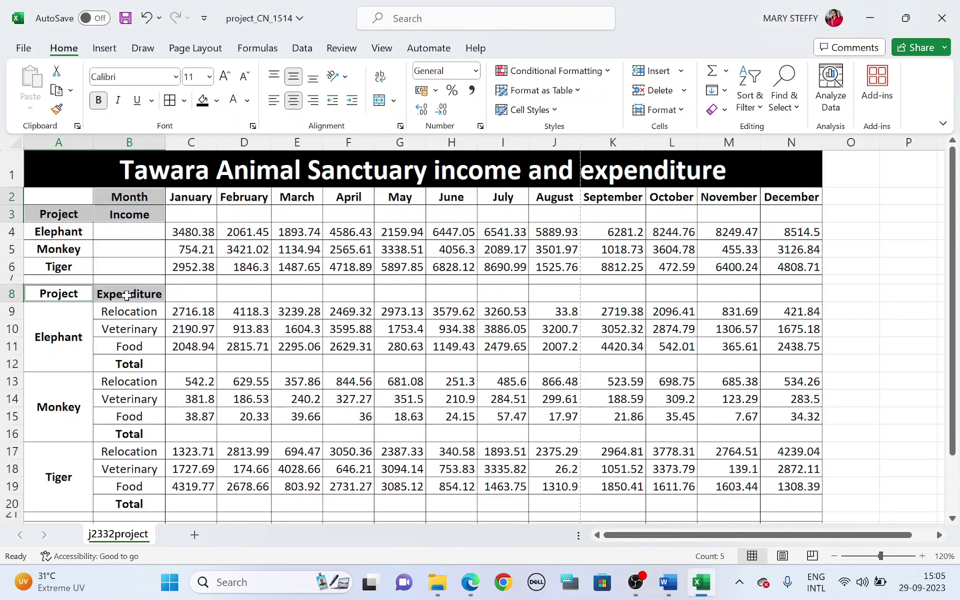
pyautogui.hotkey('alt', 'Tab')
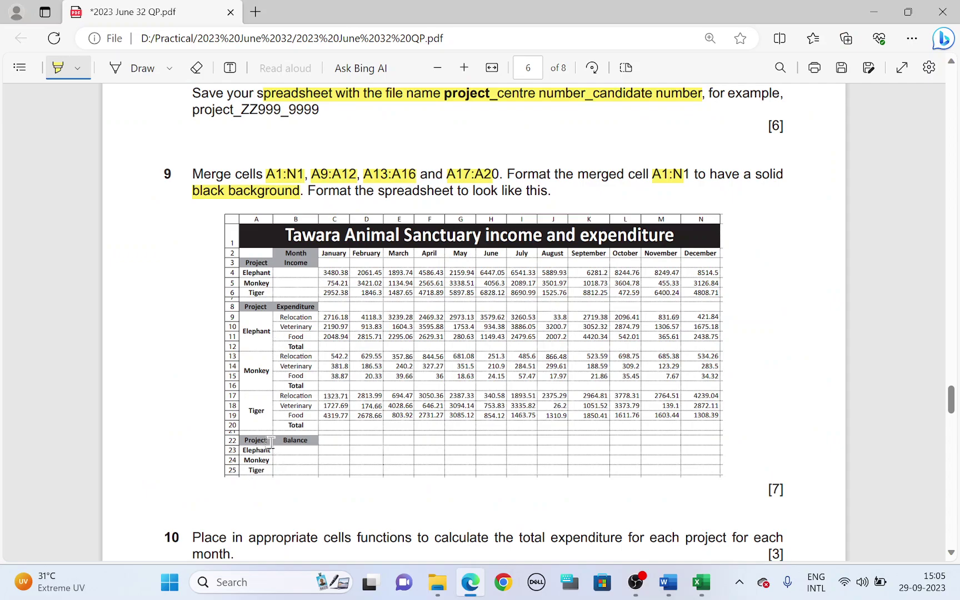
pyautogui.hotkey('alt', 'Tab')
# Add the Project and Balance headers A22:B22 and shade all selected headers grey
pyautogui.scroll(-3, 96, 416)
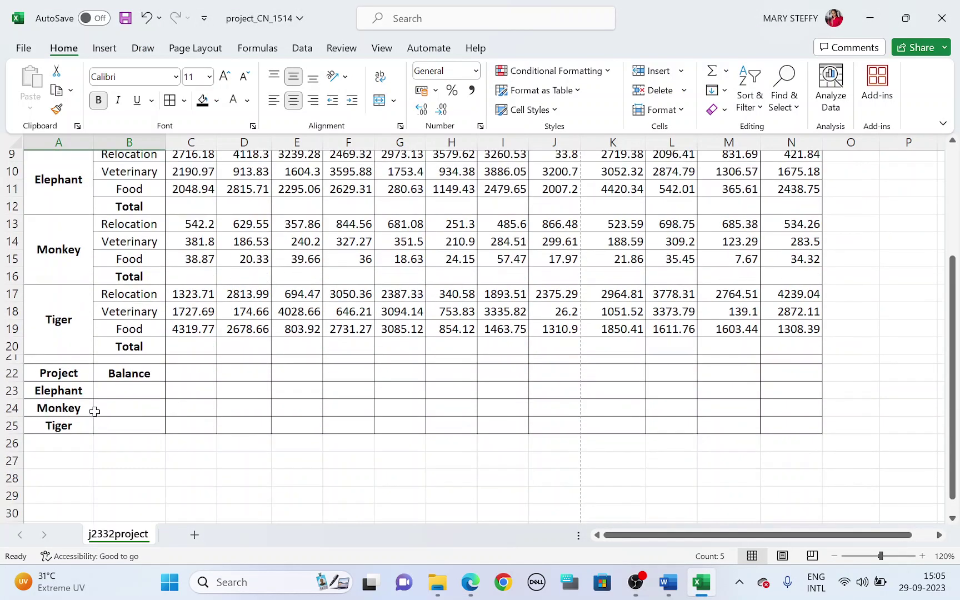
pyautogui.moveTo(81, 373); pyautogui.dragTo(113, 373)
pyautogui.scroll(3, 215, 338)
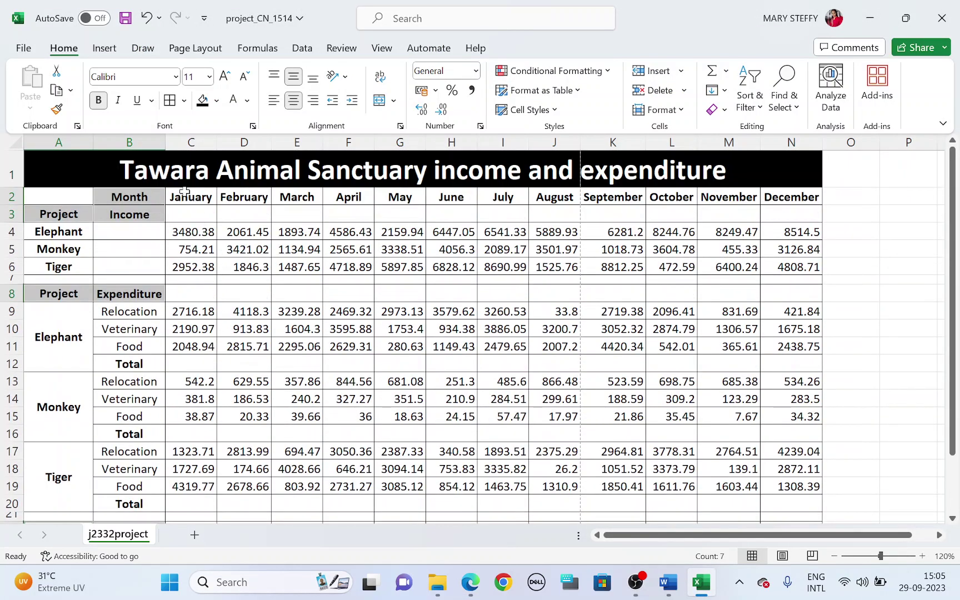
pyautogui.click(216, 100)
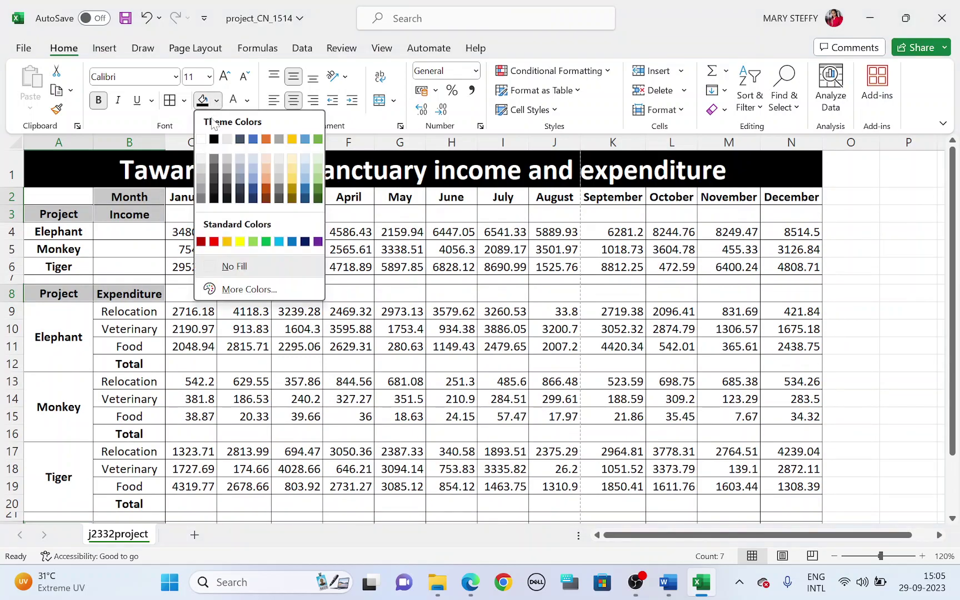
pyautogui.click(202, 179)
pyautogui.scroll(-3, 911, 255)
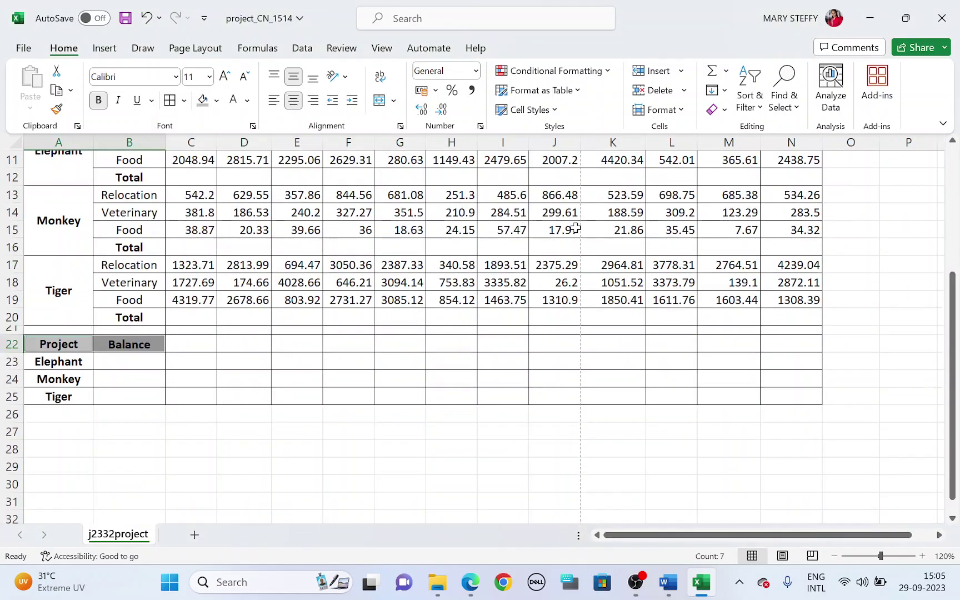
pyautogui.click(866, 264)
pyautogui.scroll(3, 758, 313)
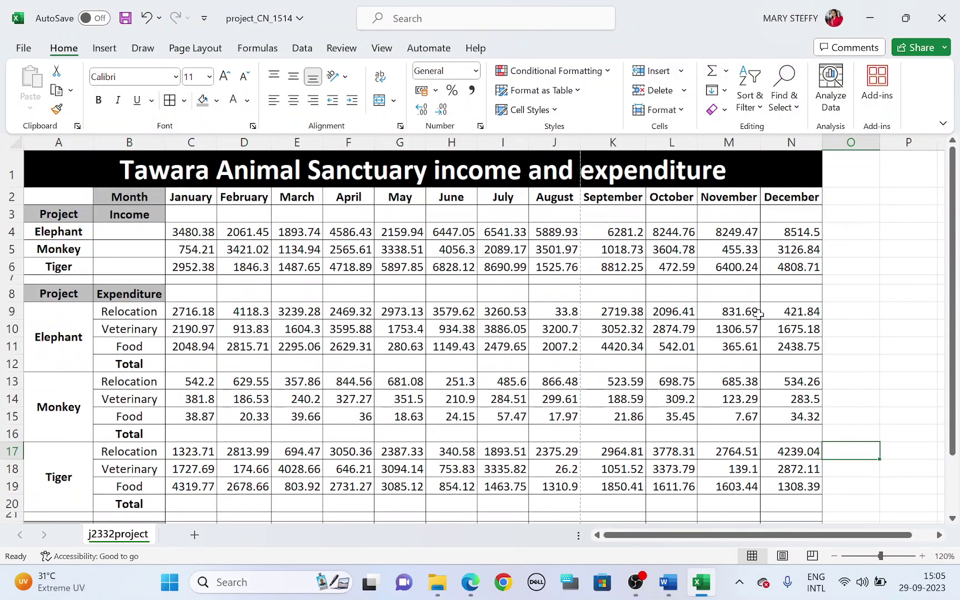
# Select A2:N25 and apply All Borders to the table again
pyautogui.hotkey('alt', 'Tab')
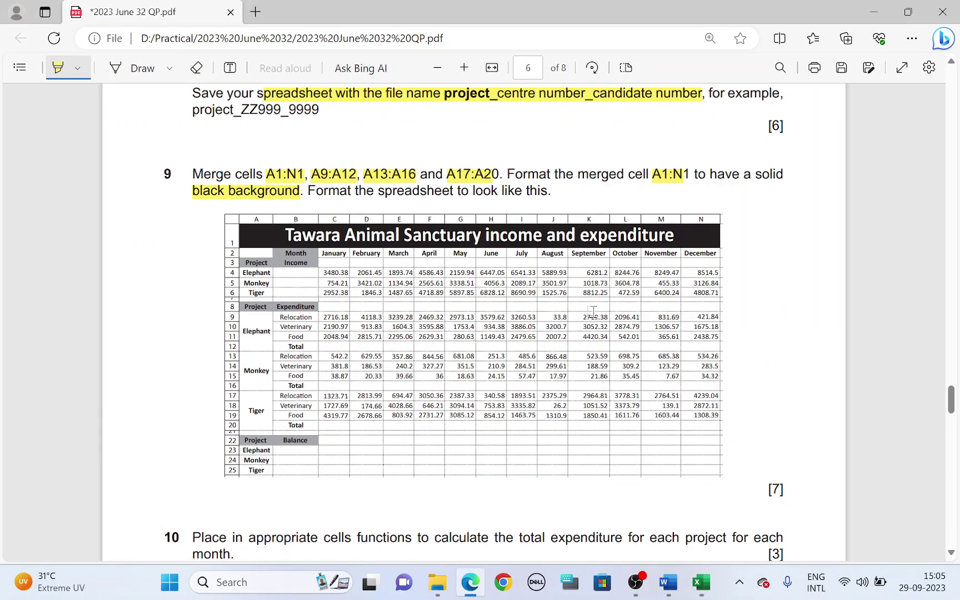
pyautogui.hotkey('alt', 'Tab')
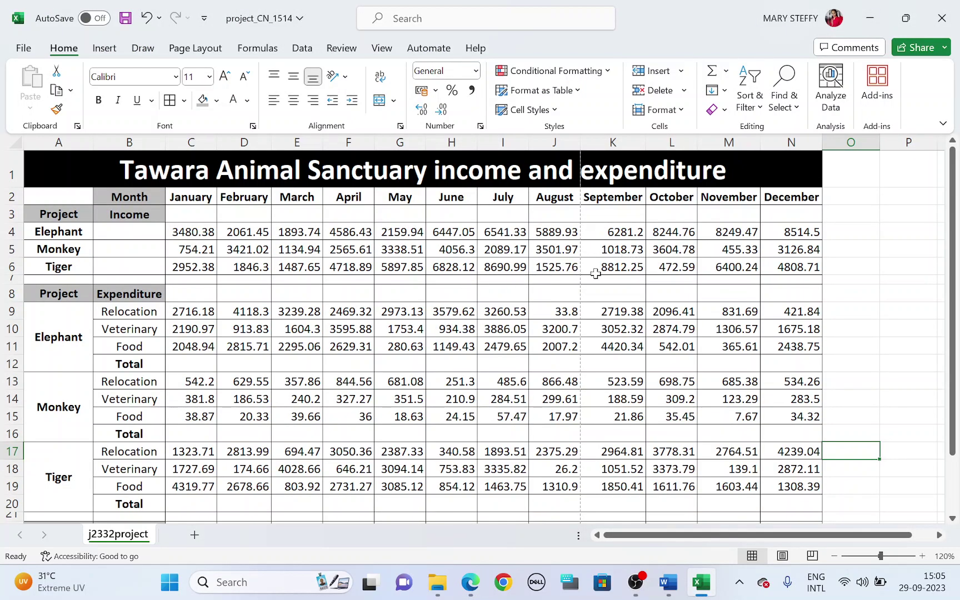
pyautogui.scroll(-1, 597, 269)
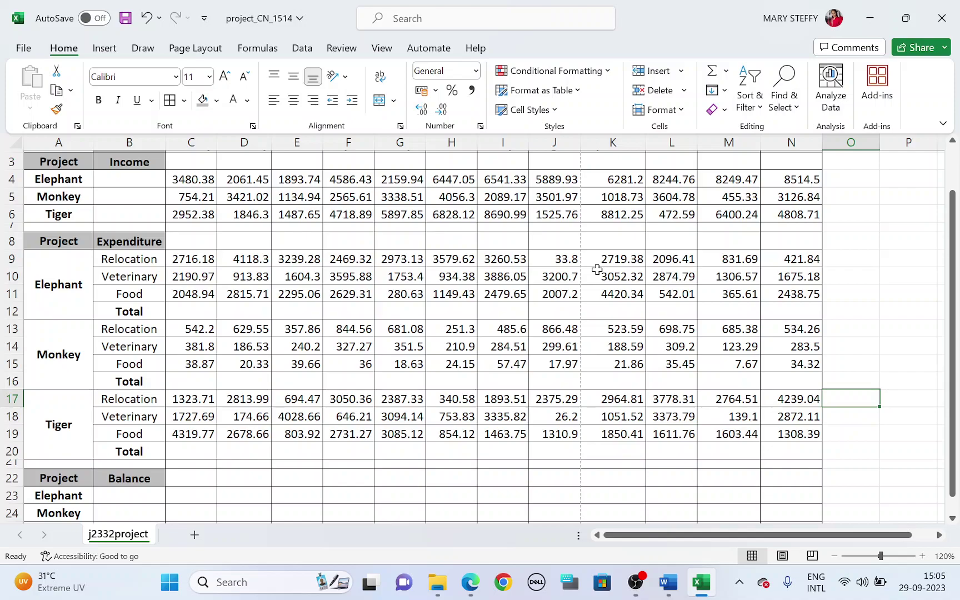
pyautogui.scroll(-1, 596, 269)
pyautogui.hotkey('alt', 'Tab')
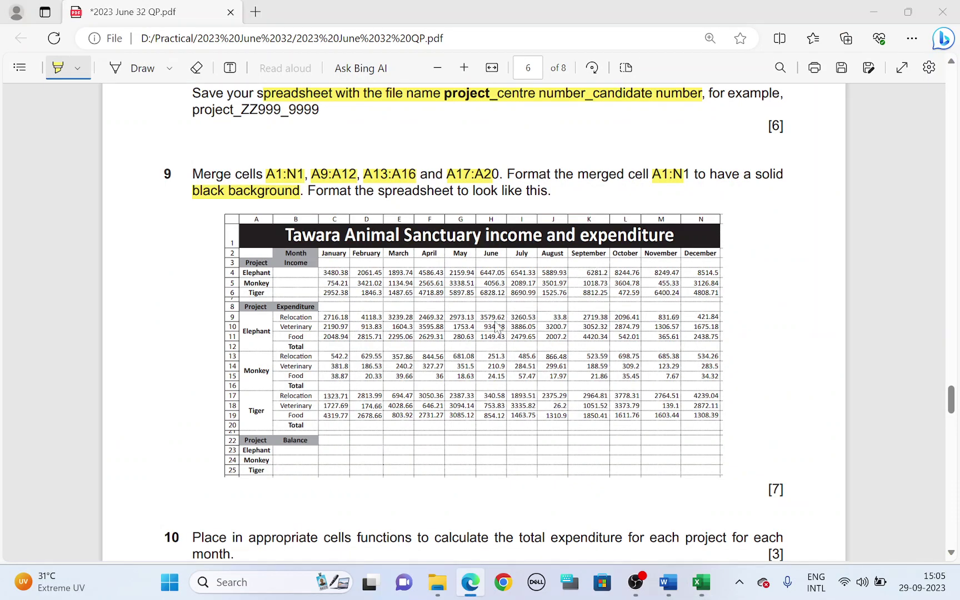
pyautogui.hotkey('alt', 'Tab')
pyautogui.scroll(2, 394, 321)
pyautogui.click(85, 197)
pyautogui.moveTo(85, 196); pyautogui.dragTo(790, 473)
pyautogui.click(184, 100)
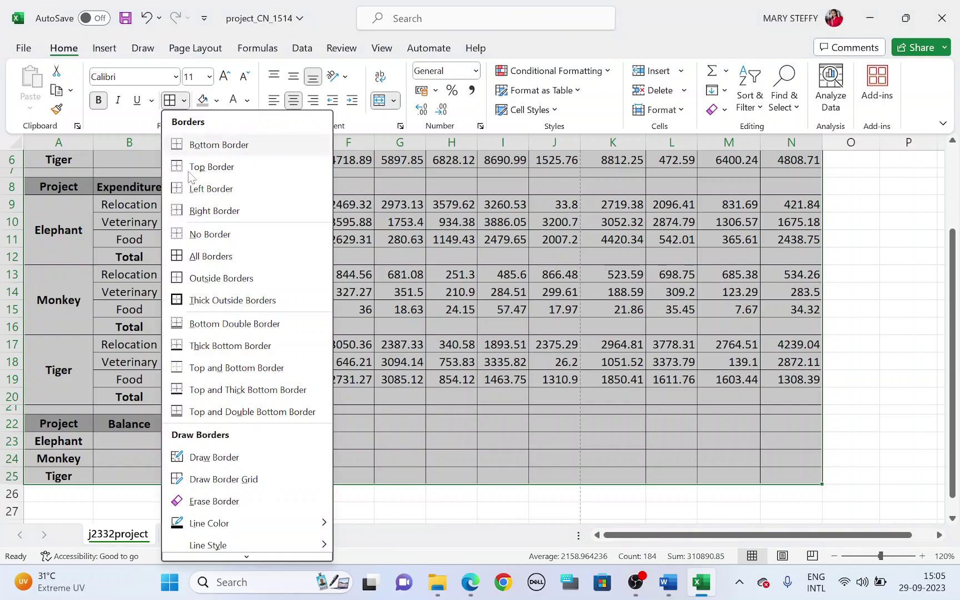
pyautogui.click(192, 259)
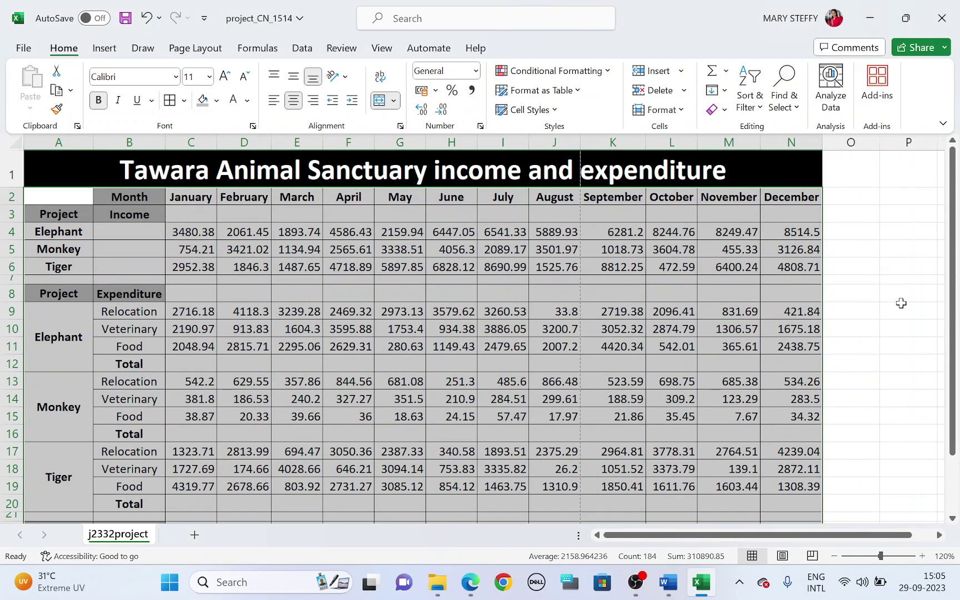
pyautogui.click(901, 303)
# Undo that and clear all borders from the table with No Border
pyautogui.hotkey('ctrl', 'z')
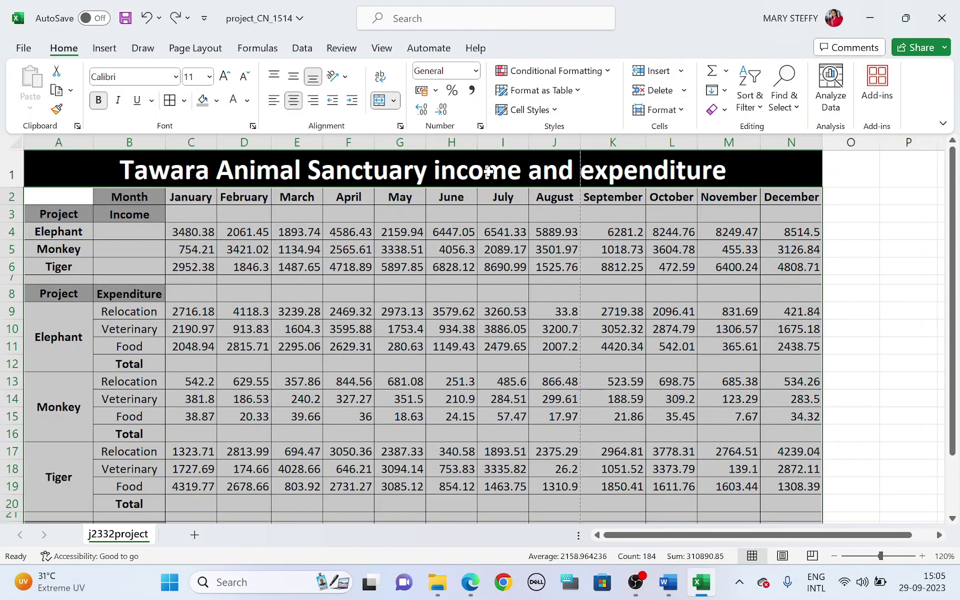
pyautogui.click(184, 100)
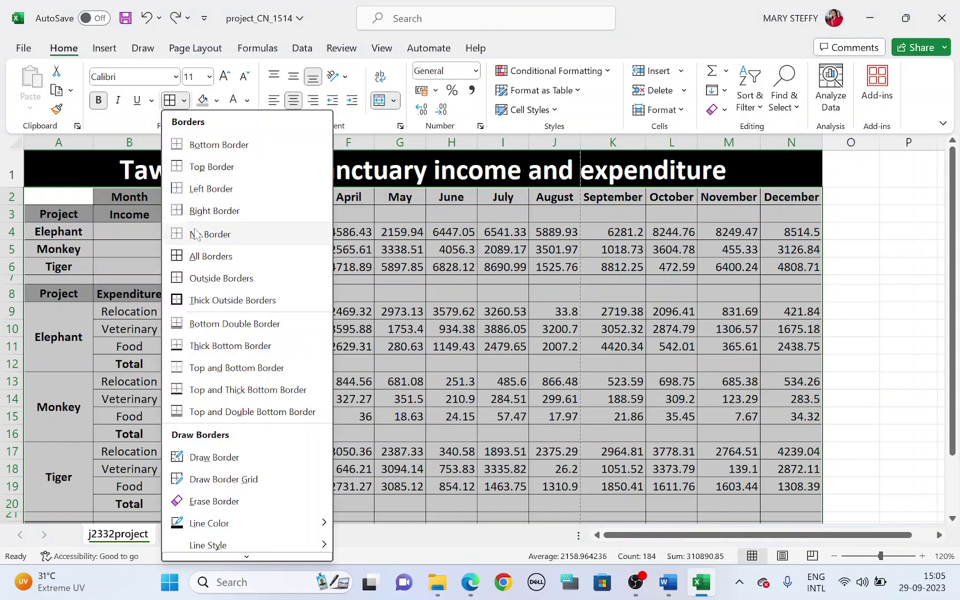
pyautogui.click(210, 234)
pyautogui.click(854, 279)
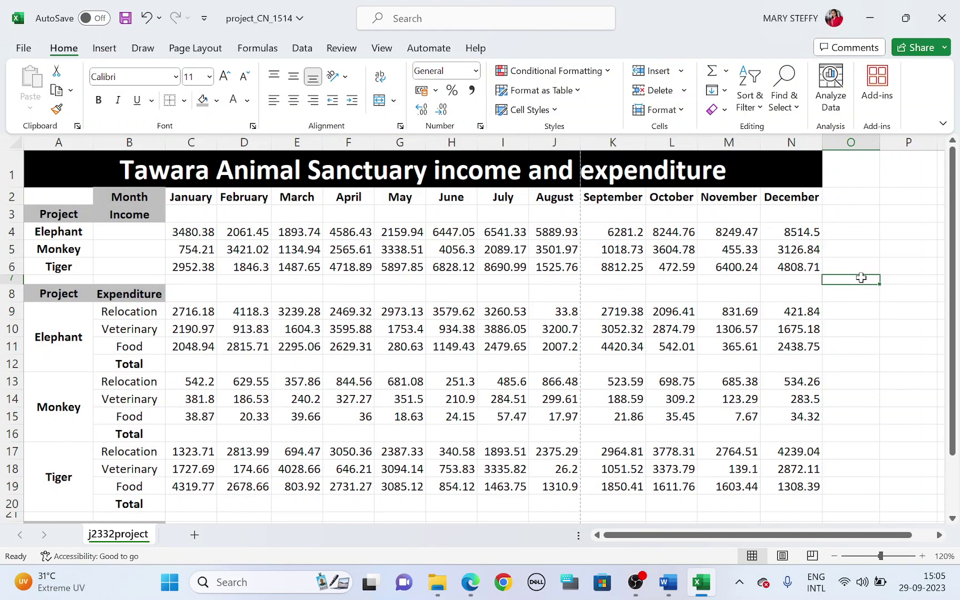
pyautogui.scroll(-2, 803, 257)
# Highlight 'each project', 'total expenditure' and 'month' in question 10 of the PDF
pyautogui.hotkey('alt', 'Tab')
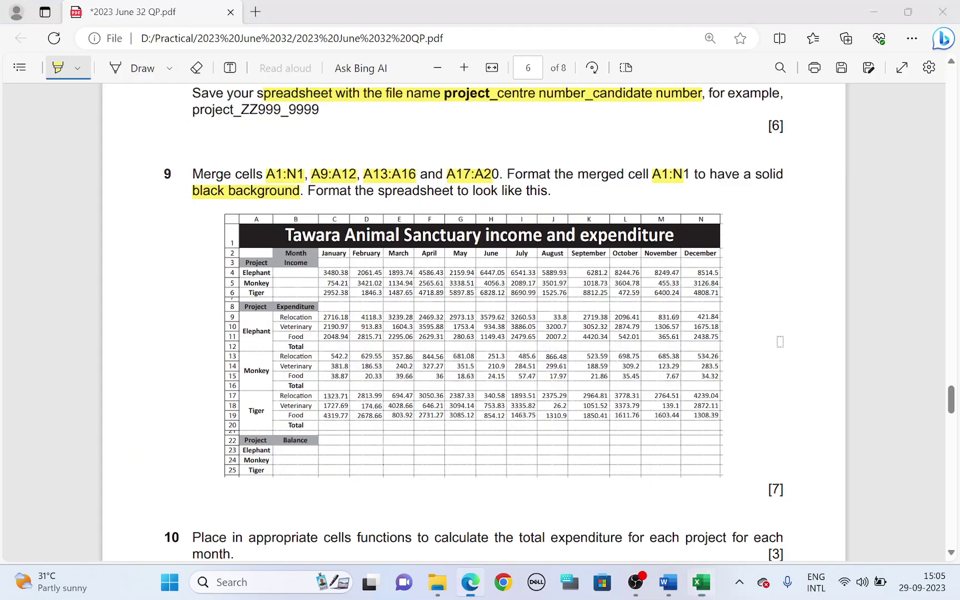
pyautogui.scroll(-3, 381, 384)
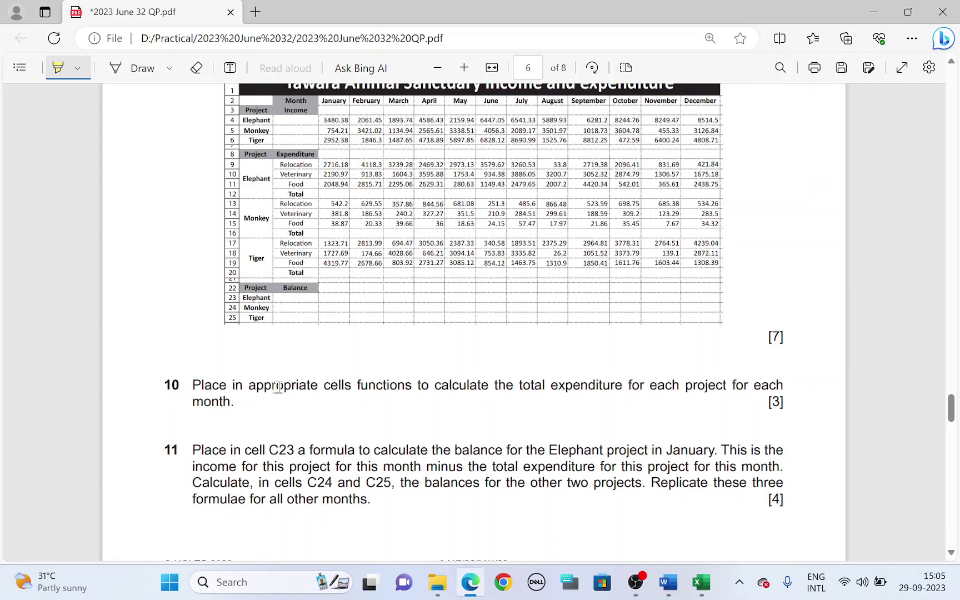
pyautogui.moveTo(323, 388); pyautogui.dragTo(412, 388)
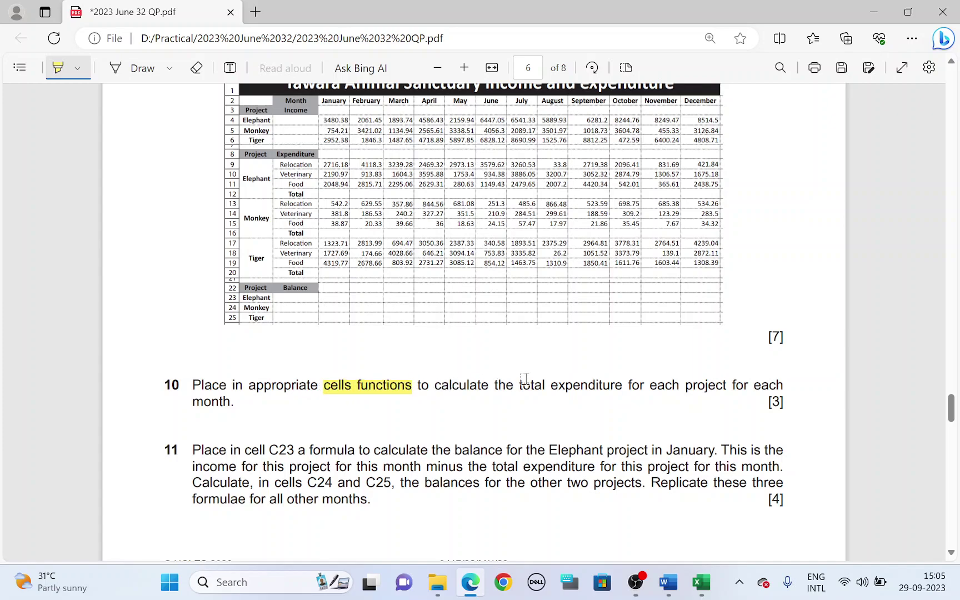
pyautogui.moveTo(524, 384); pyautogui.dragTo(776, 386)
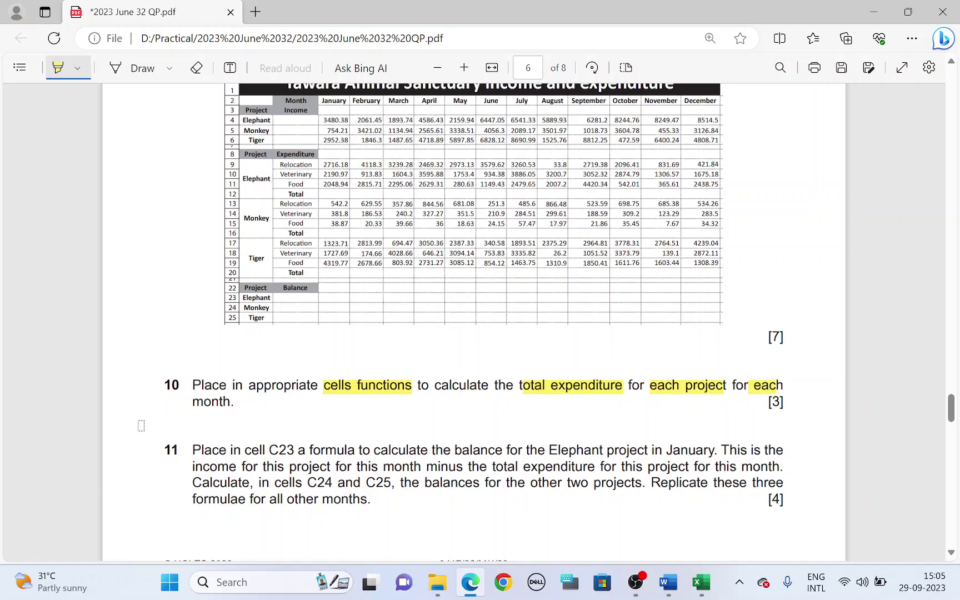
pyautogui.moveTo(195, 406); pyautogui.dragTo(222, 403)
# Back in Excel, select the Elephant January expense cells C9:C11
pyautogui.hotkey('alt', 'Tab')
pyautogui.scroll(2, 336, 325)
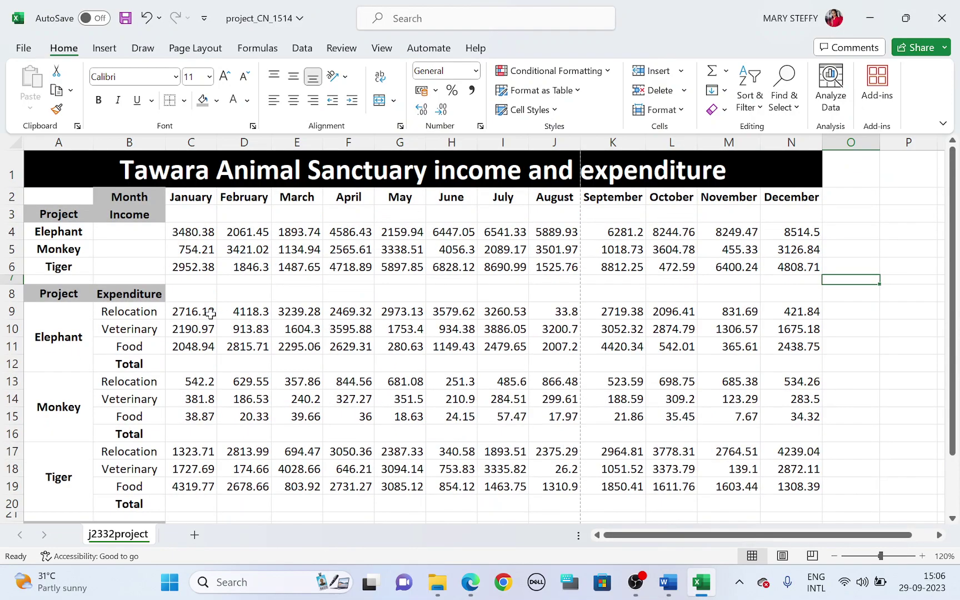
pyautogui.scroll(-1, 183, 314)
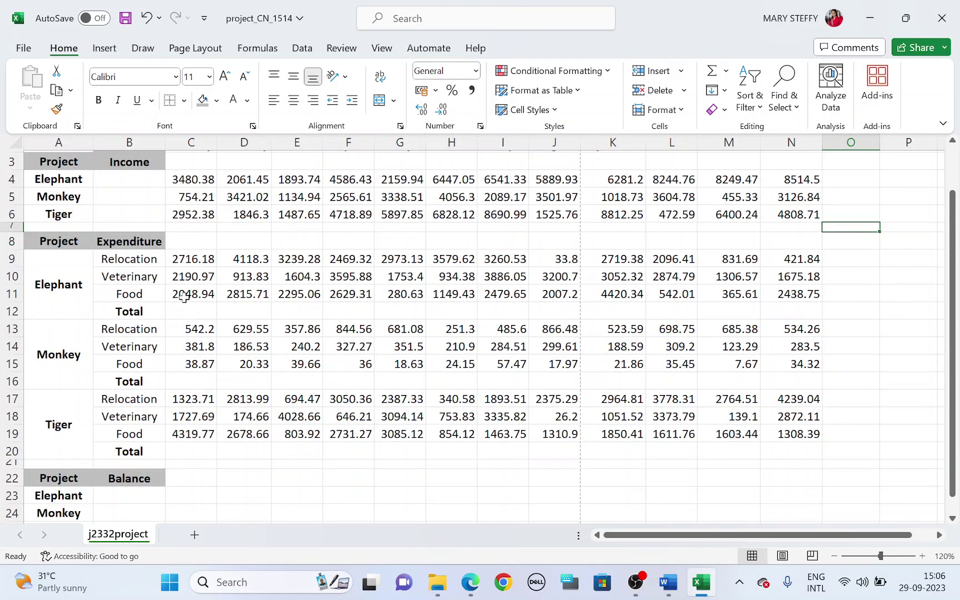
pyautogui.moveTo(185, 262); pyautogui.dragTo(188, 299)
# Enter =SUM(C9:C11) in C12 for the Elephant January total of 6956.09
pyautogui.click(191, 311)
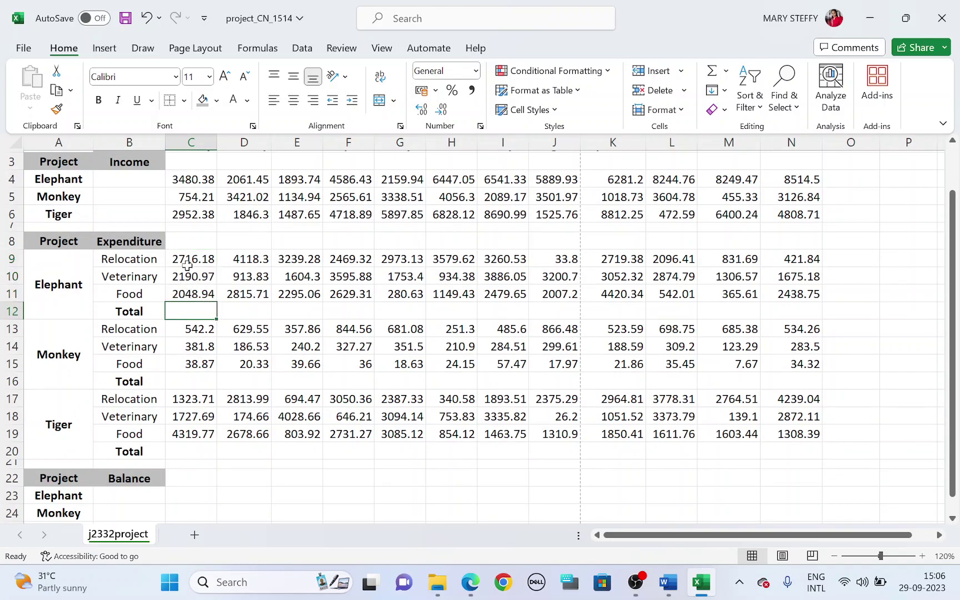
pyautogui.click(236, 311)
pyautogui.click(295, 311)
pyautogui.scroll(1, 298, 313)
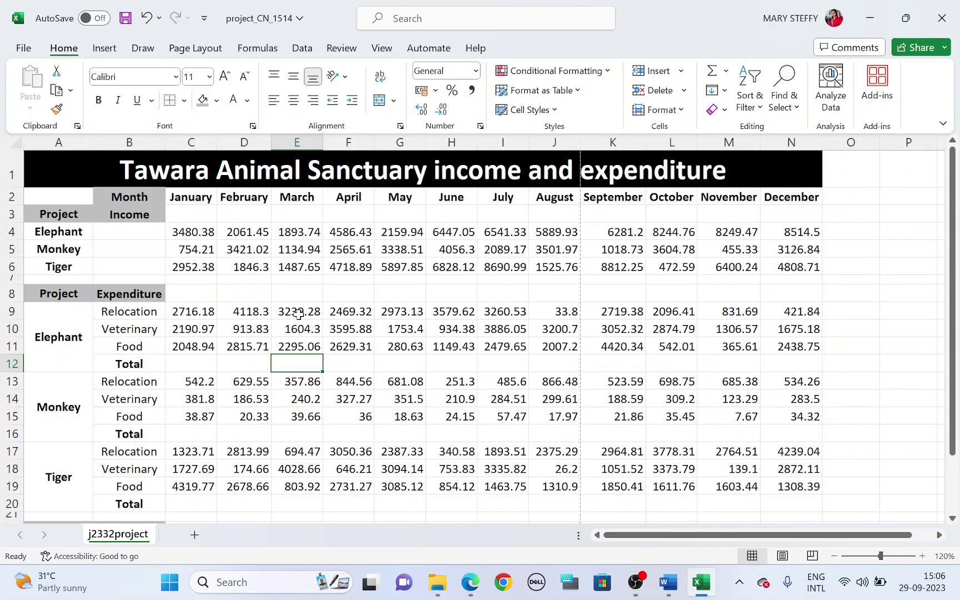
pyautogui.click(805, 361)
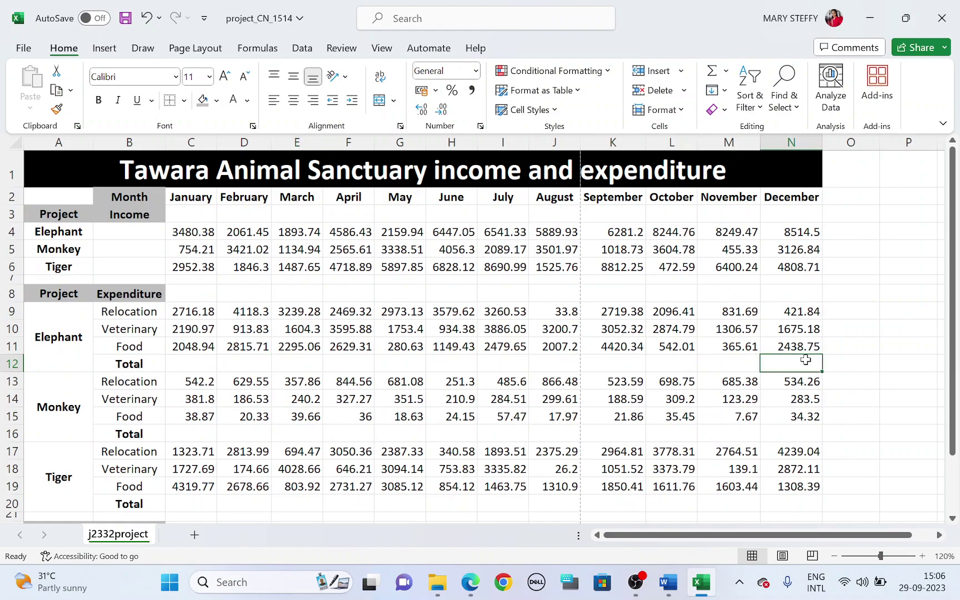
pyautogui.click(206, 361)
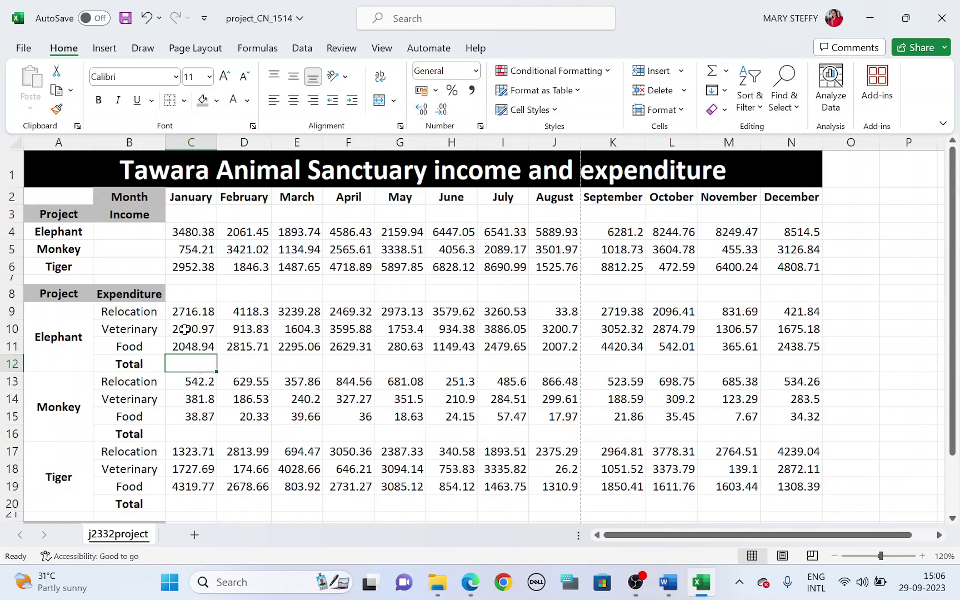
pyautogui.write('=su')
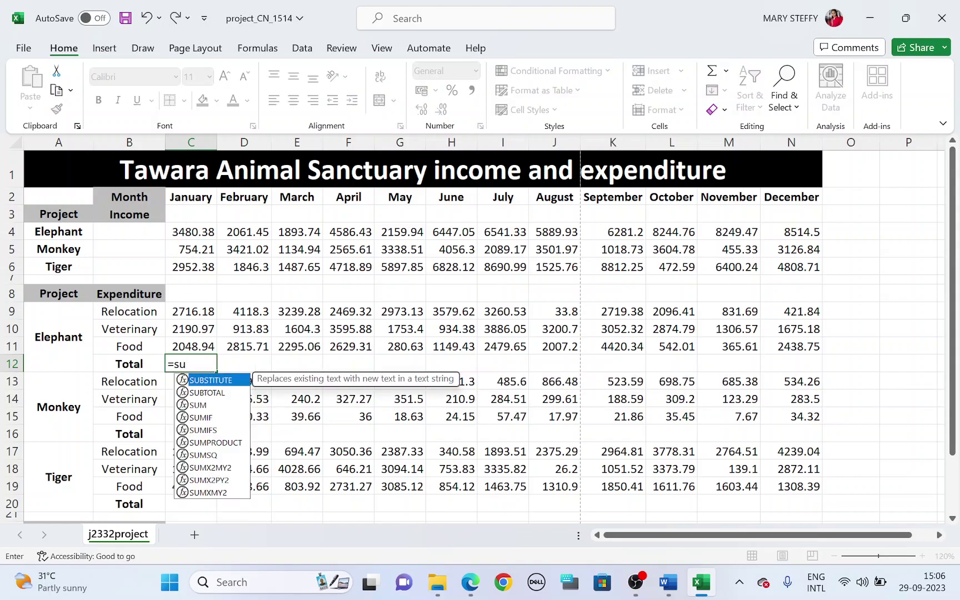
pyautogui.press('Tab')
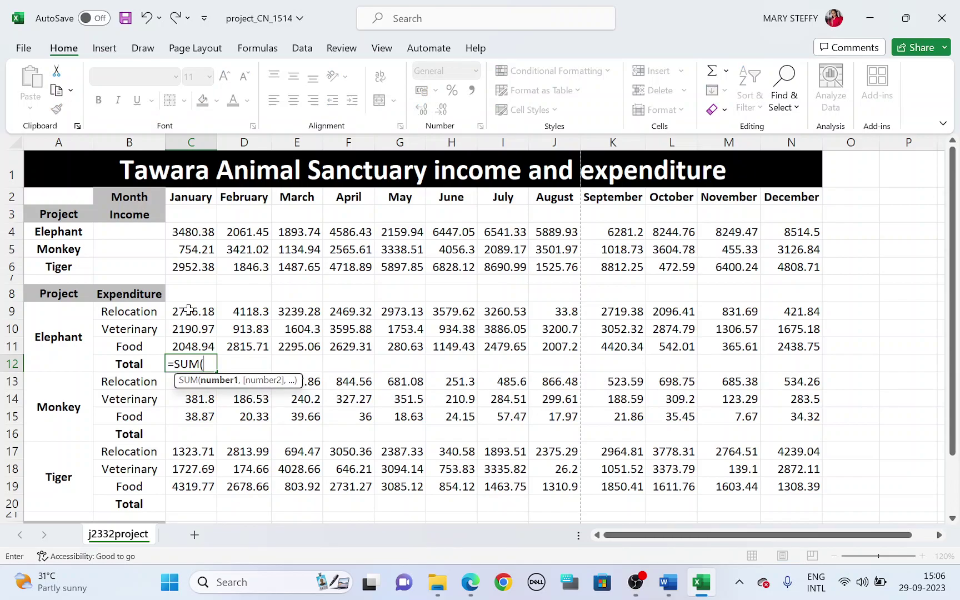
pyautogui.moveTo(189, 309); pyautogui.dragTo(189, 343)
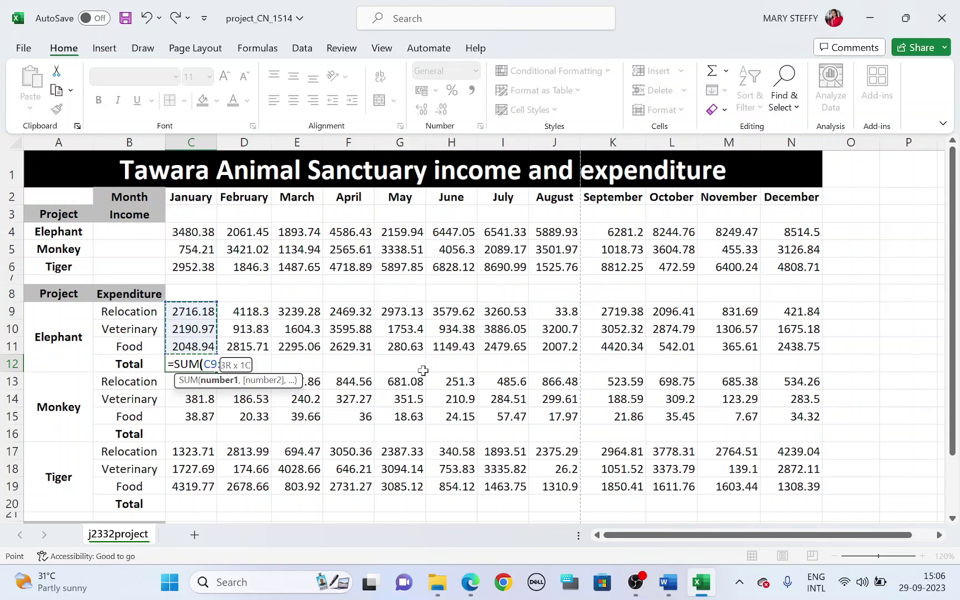
pyautogui.press('Return')
# Fill the Elephant total formula across row 12 through December (N12)
pyautogui.click(196, 363)
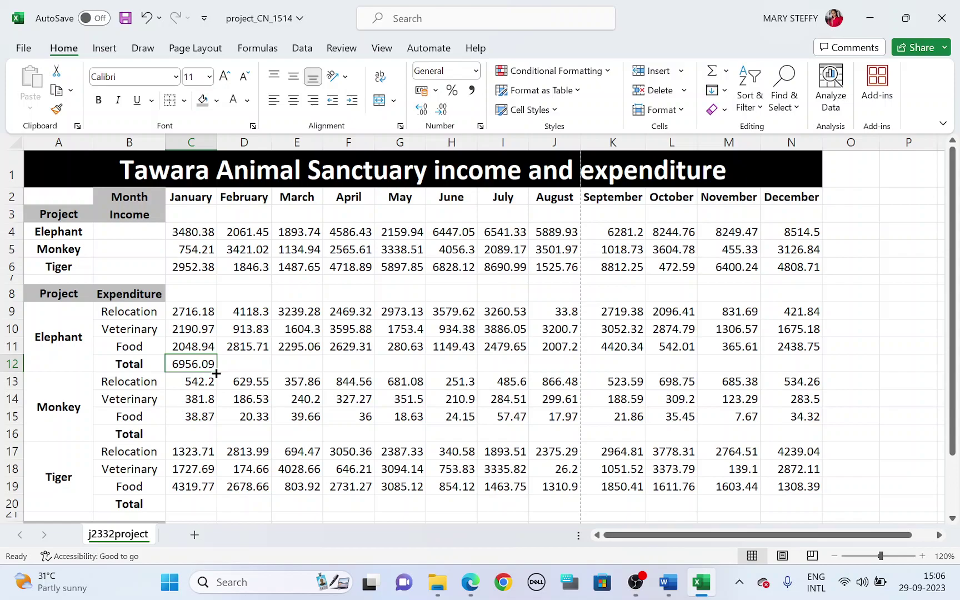
pyautogui.moveTo(216, 374); pyautogui.dragTo(798, 365)
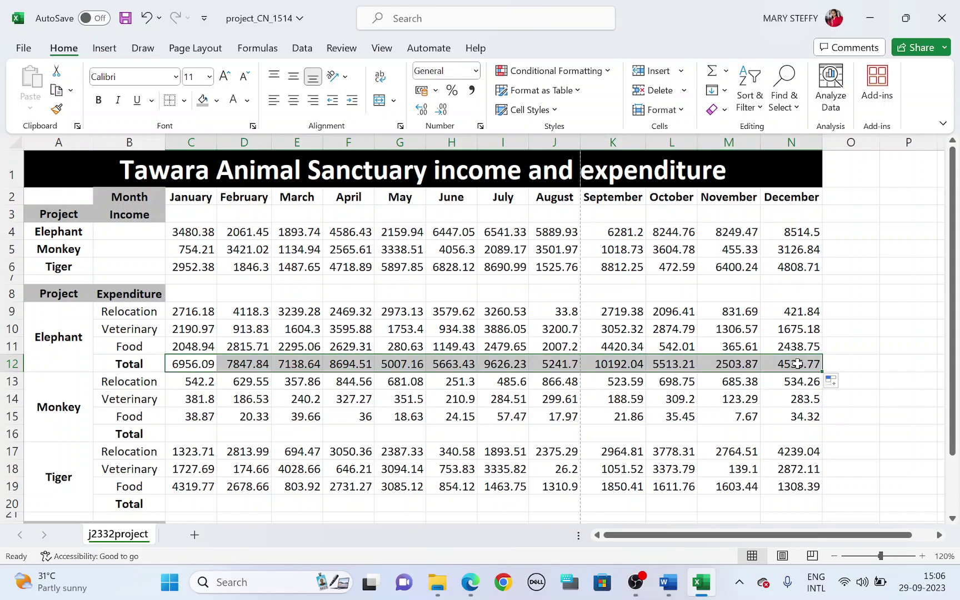
pyautogui.scroll(-1, 411, 418)
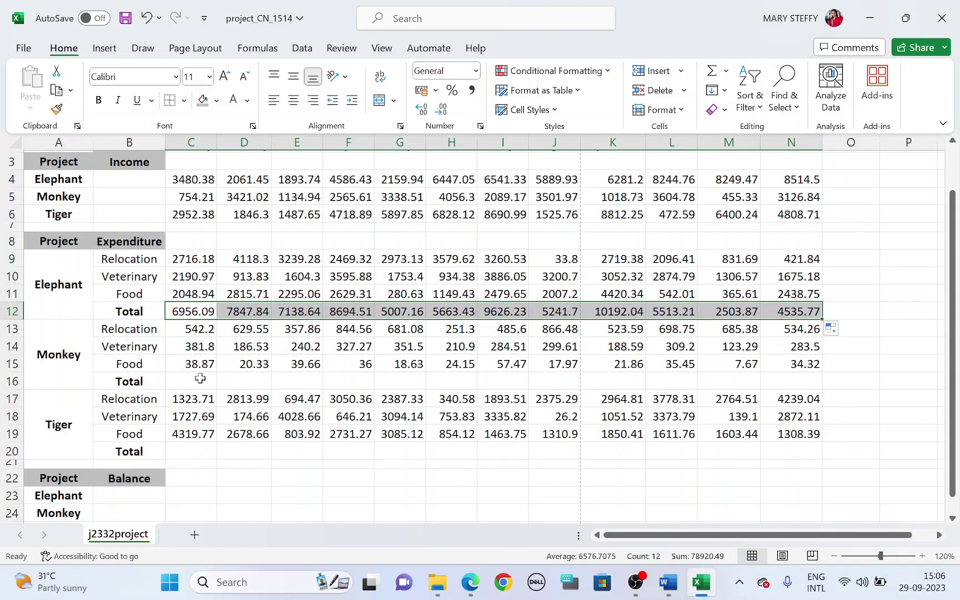
# Enter =SUM(C13:C15) in C16 and fill it across the Monkey Total row to column N
pyautogui.scroll(1, 196, 384)
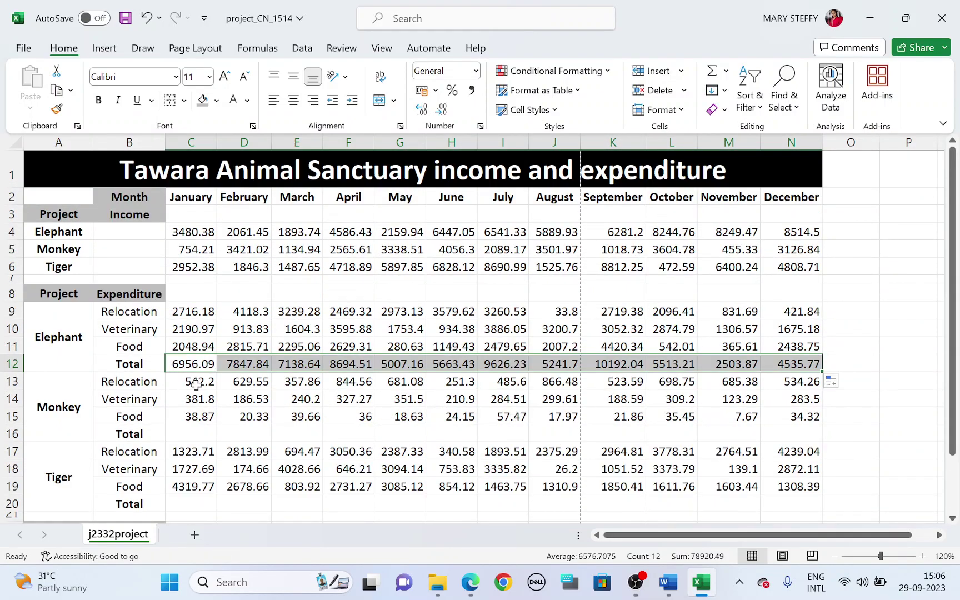
pyautogui.click(195, 437)
pyautogui.write('=SUM(')
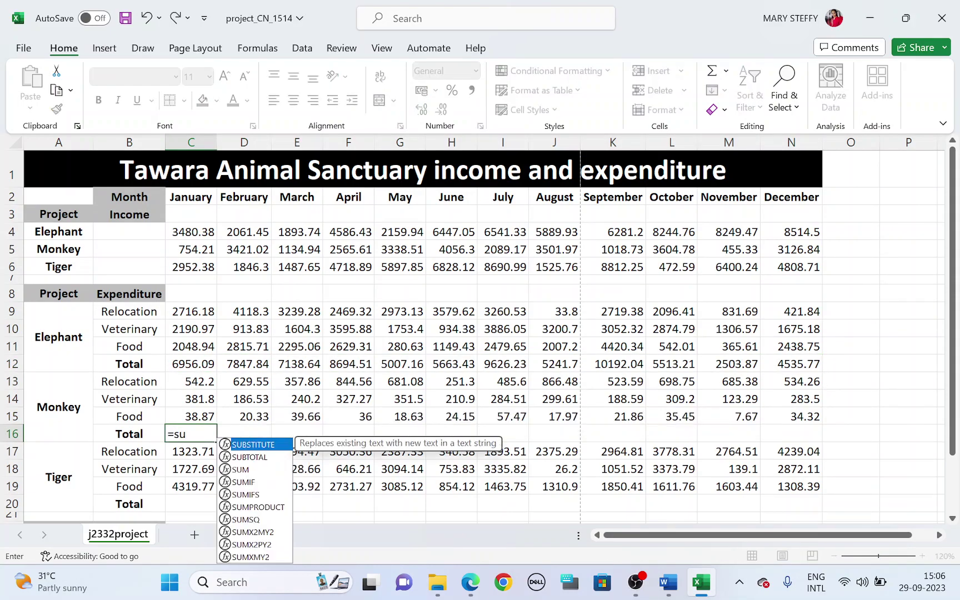
pyautogui.moveTo(204, 379); pyautogui.dragTo(201, 415)
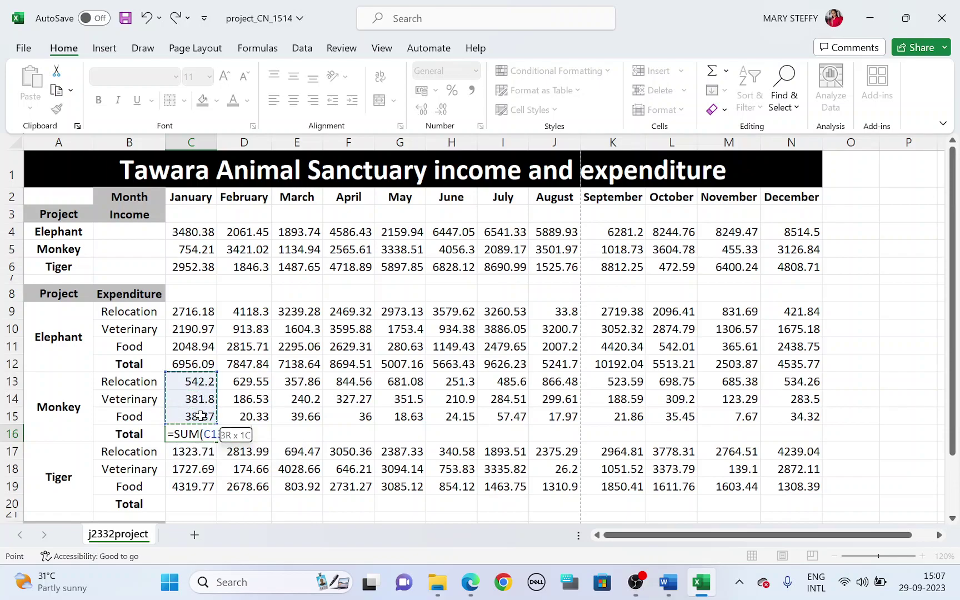
pyautogui.press('Return')
pyautogui.click(202, 433)
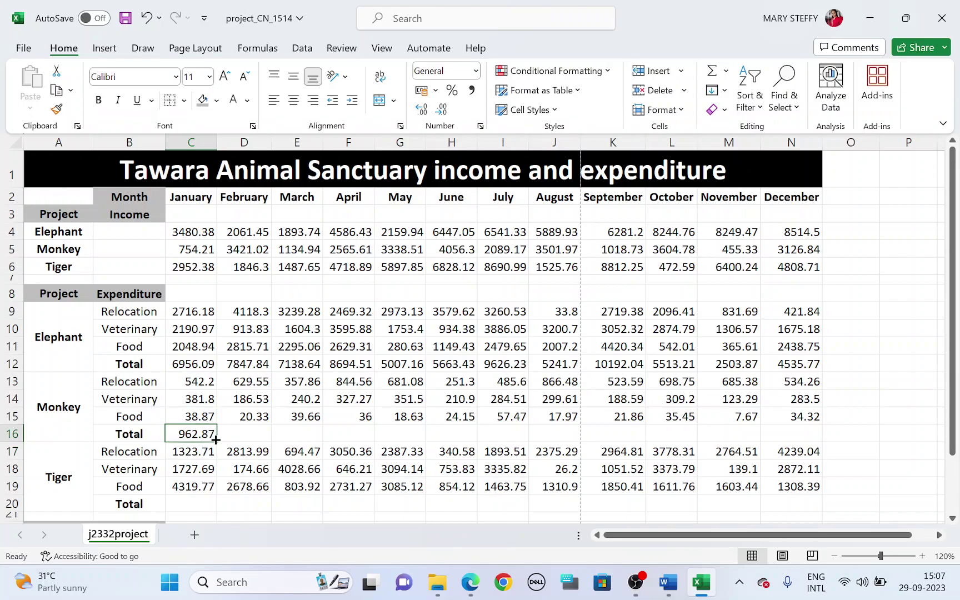
pyautogui.moveTo(216, 439); pyautogui.dragTo(791, 437)
# Enter =SUM(C17:C19) in C20 and fill it across the Tiger Total row to column N
pyautogui.scroll(-1, 574, 463)
pyautogui.click(191, 451)
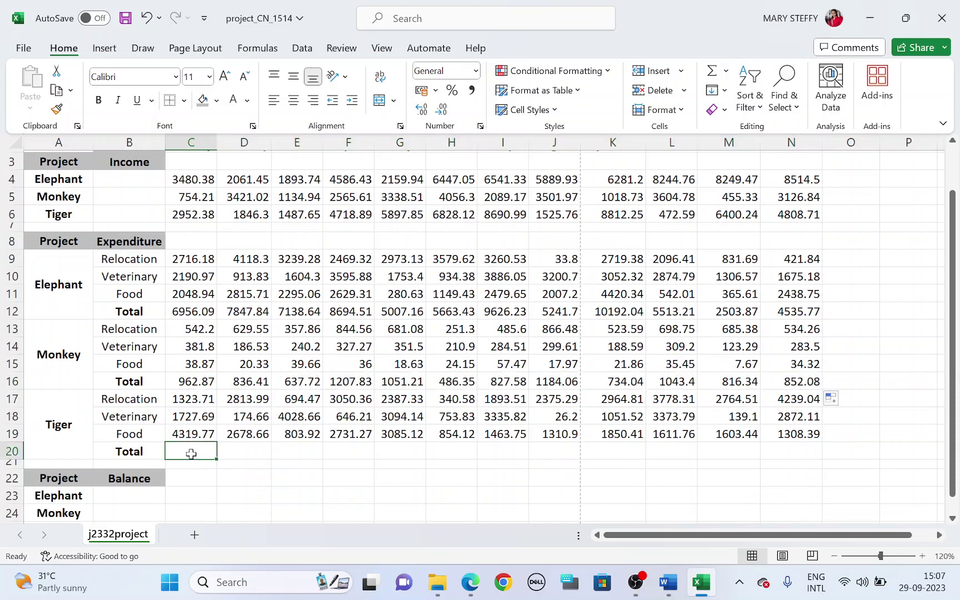
pyautogui.write('=SUM(')
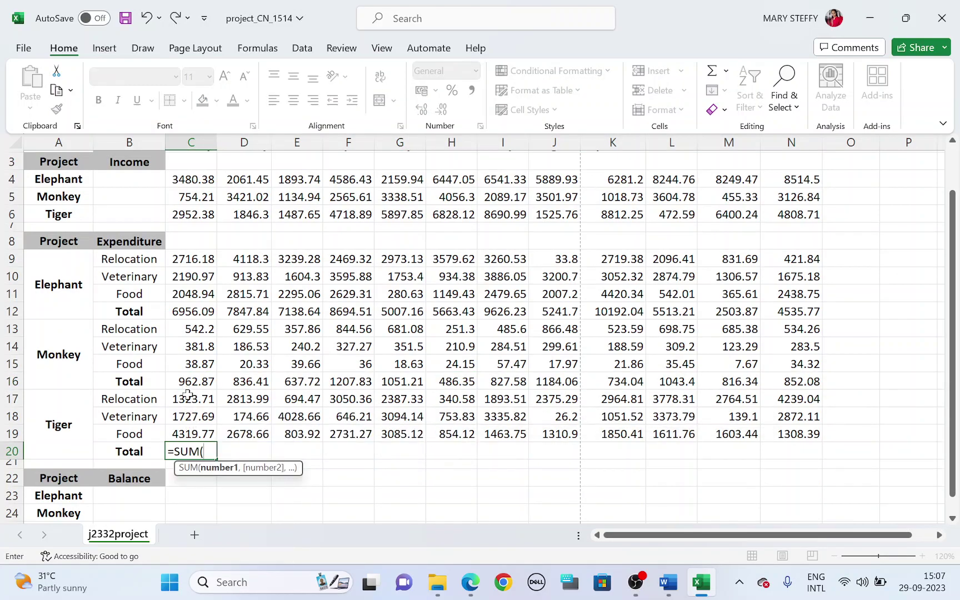
pyautogui.moveTo(187, 394); pyautogui.dragTo(184, 428)
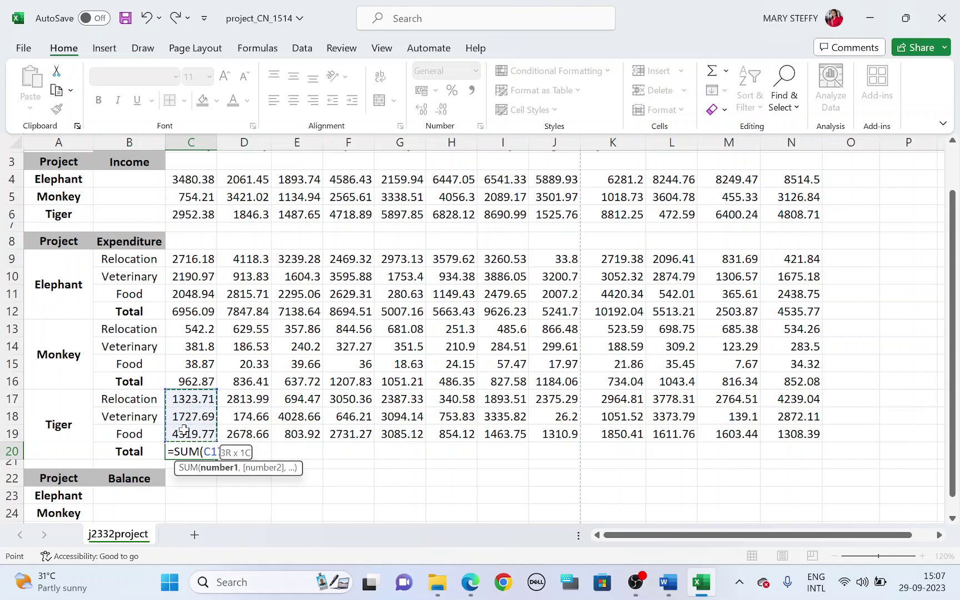
pyautogui.press('Return')
pyautogui.click(189, 447)
pyautogui.moveTo(215, 459); pyautogui.dragTo(805, 465)
# Select cell C23 for the Elephant January balance
pyautogui.hotkey('alt', 'Tab')
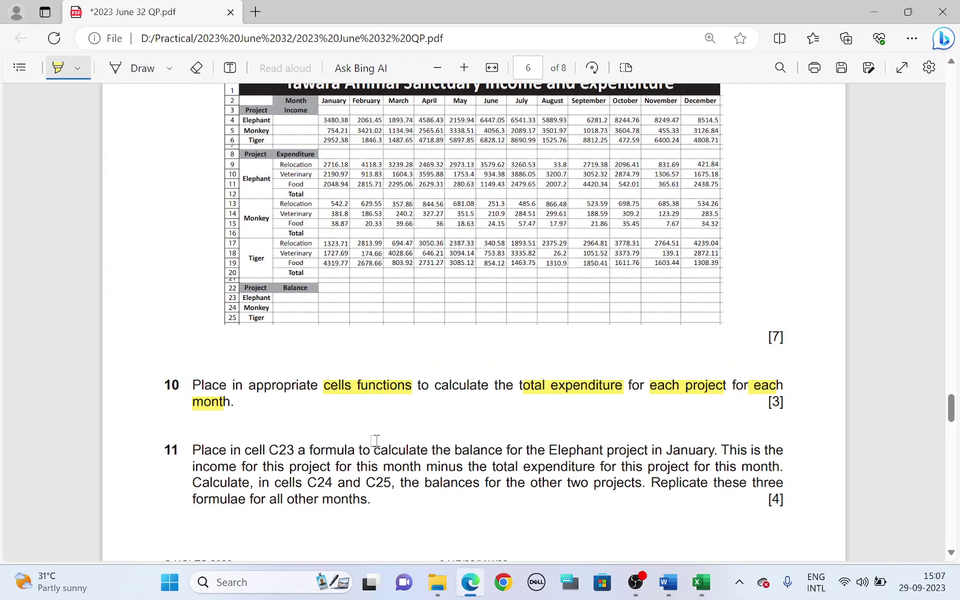
pyautogui.scroll(-1, 377, 440)
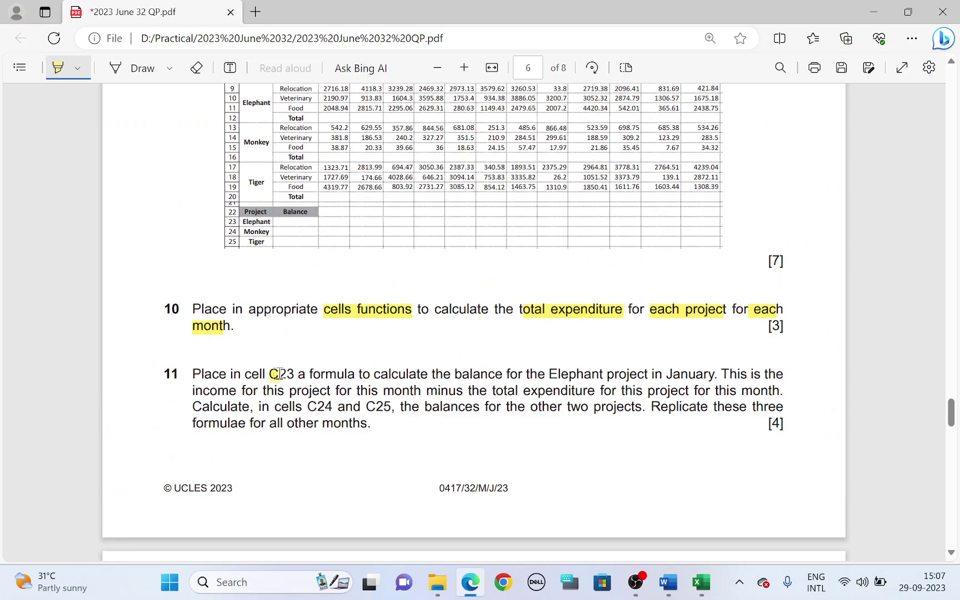
pyautogui.hotkey('alt', 'Tab')
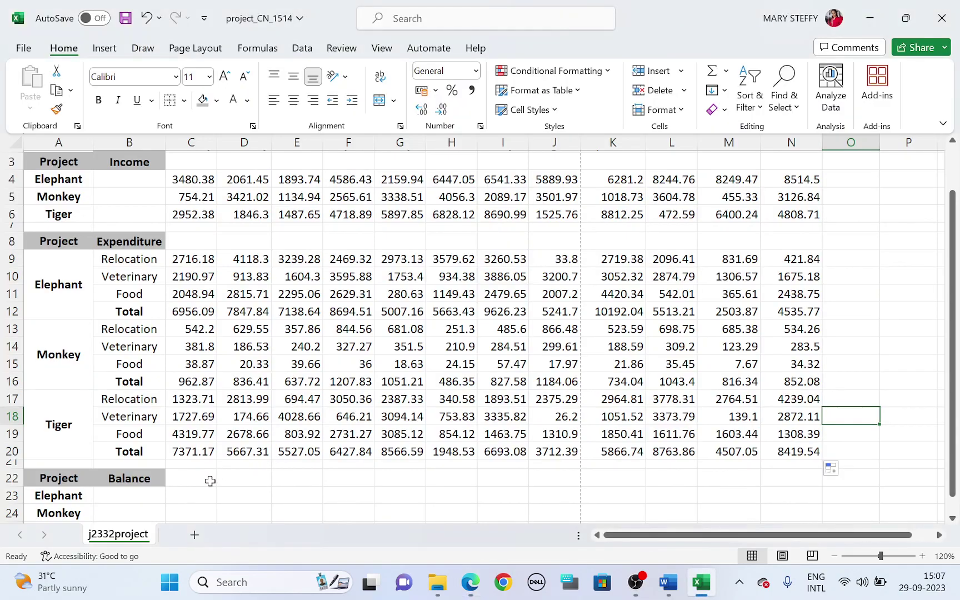
pyautogui.click(199, 496)
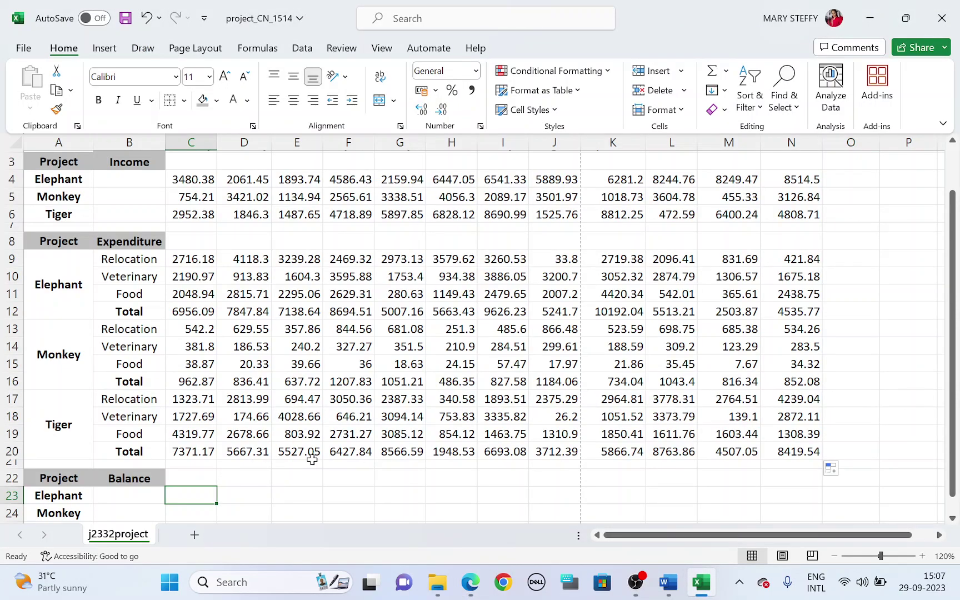
# Highlight 'formula', 'Elephant project' and the income wording of question 11 in the PDF
pyautogui.hotkey('alt', 'Tab')
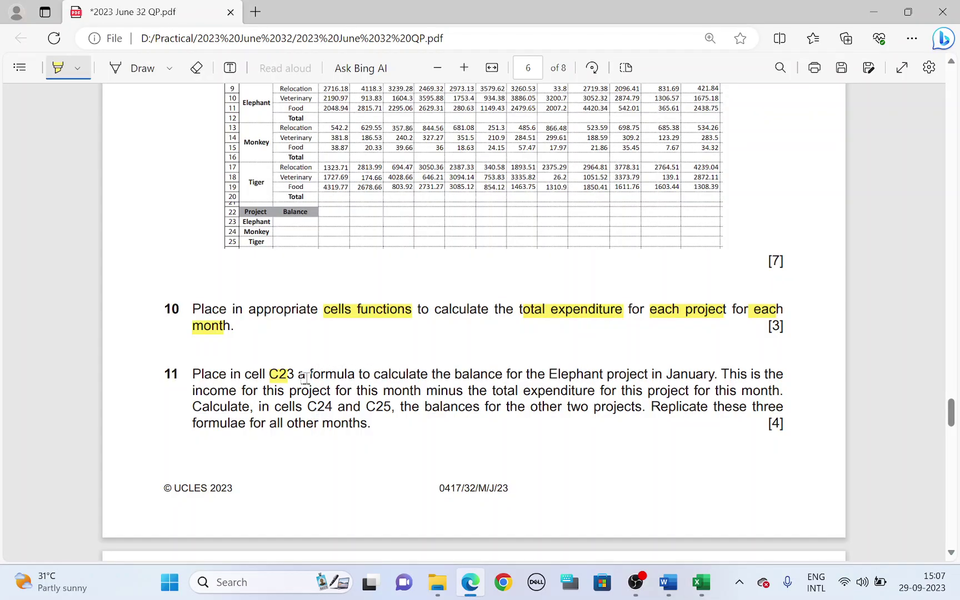
pyautogui.moveTo(308, 375); pyautogui.dragTo(355, 376)
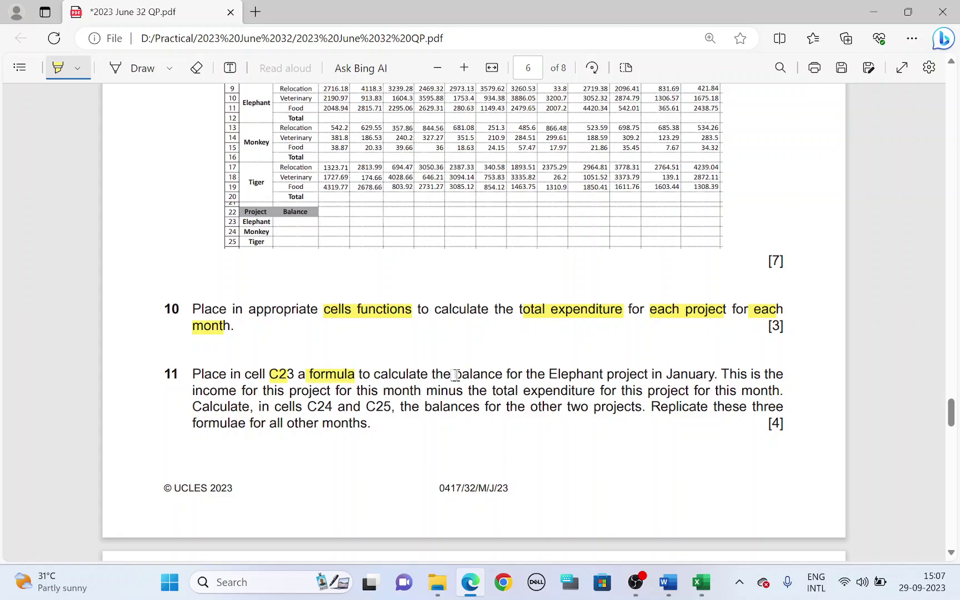
pyautogui.moveTo(551, 374); pyautogui.dragTo(713, 380)
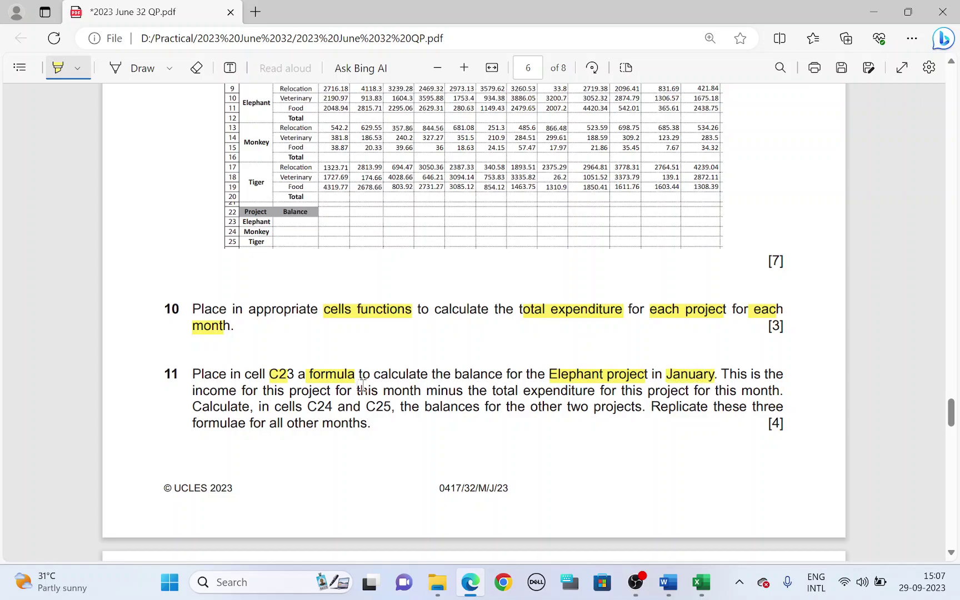
pyautogui.moveTo(188, 391)
pyautogui.mouseDown()
pyautogui.moveTo(442, 392)
pyautogui.moveTo(674, 409)
pyautogui.moveTo(696, 391)
pyautogui.moveTo(769, 390)
pyautogui.mouseUp()
# Enter =C4-C12 in C23, giving an Elephant January balance of -3475.7
pyautogui.hotkey('alt', 'Tab')
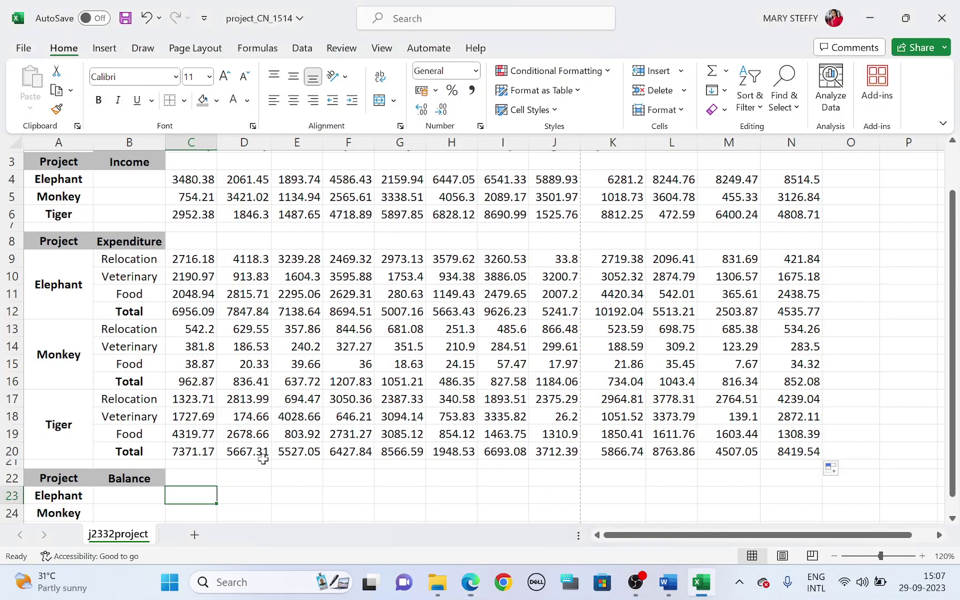
pyautogui.scroll(1, 226, 491)
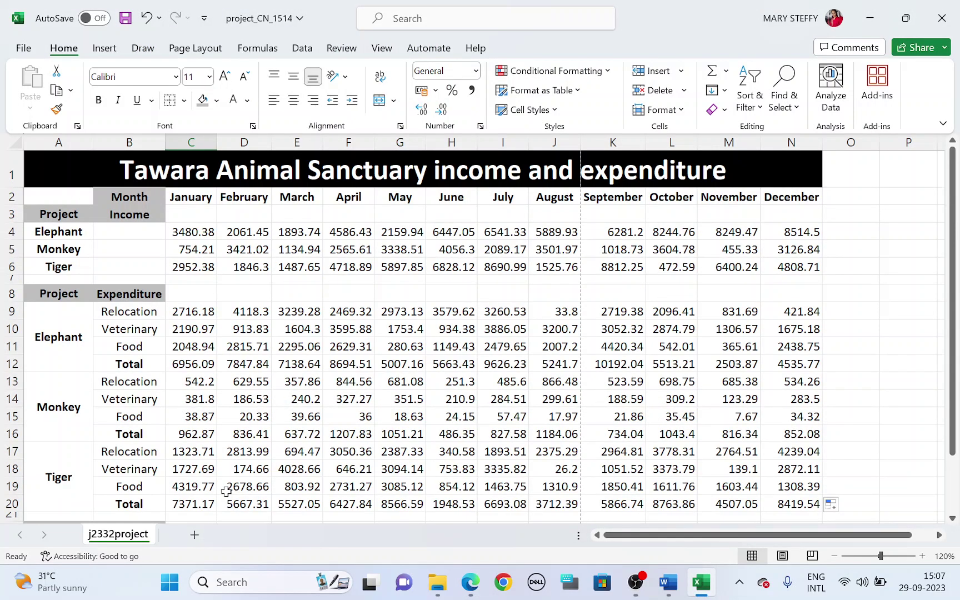
pyautogui.write('=')
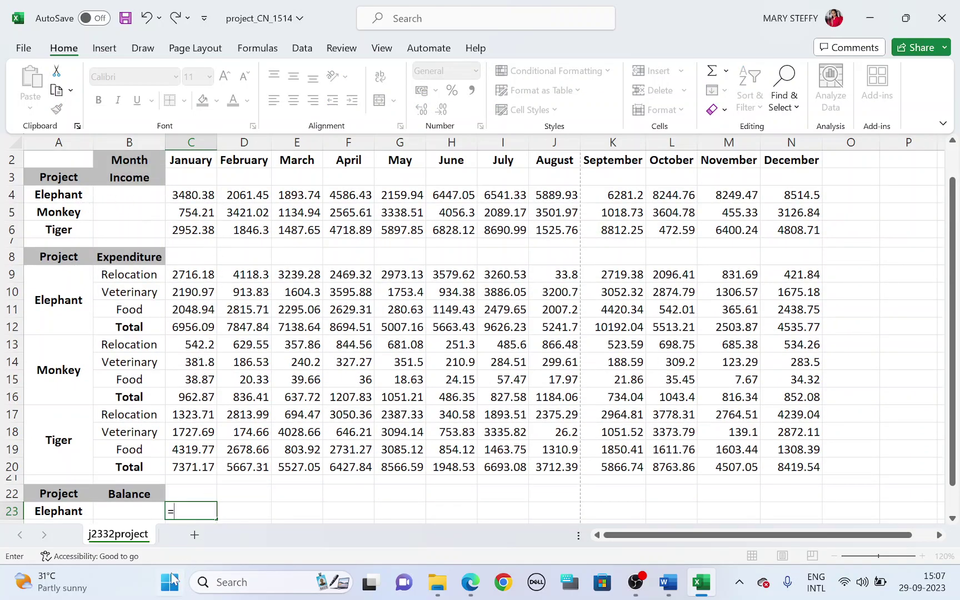
pyautogui.scroll(-1, 100, 506)
pyautogui.scroll(1, 156, 453)
pyautogui.click(186, 196)
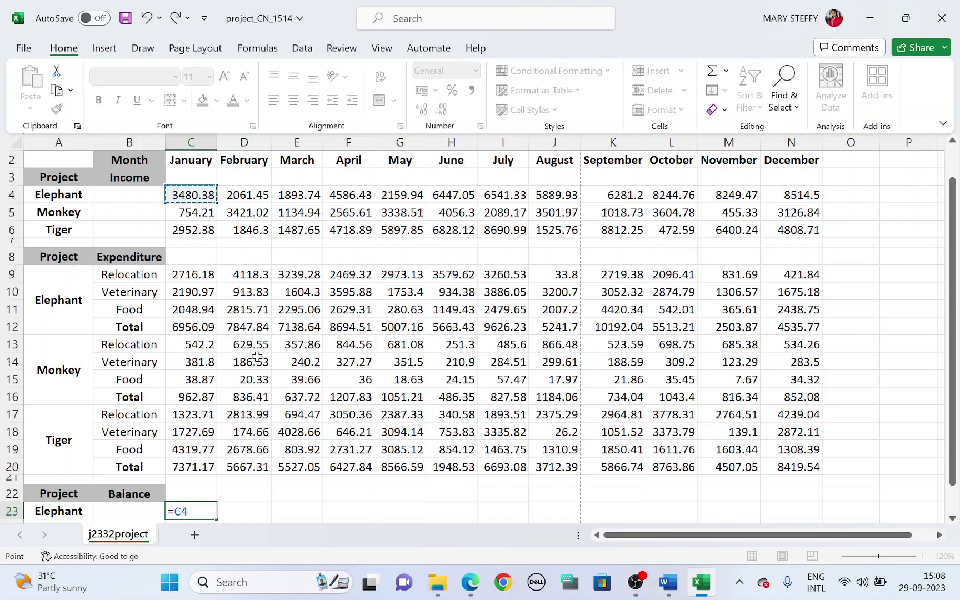
pyautogui.write('-')
pyautogui.hotkey('alt', 'Tab')
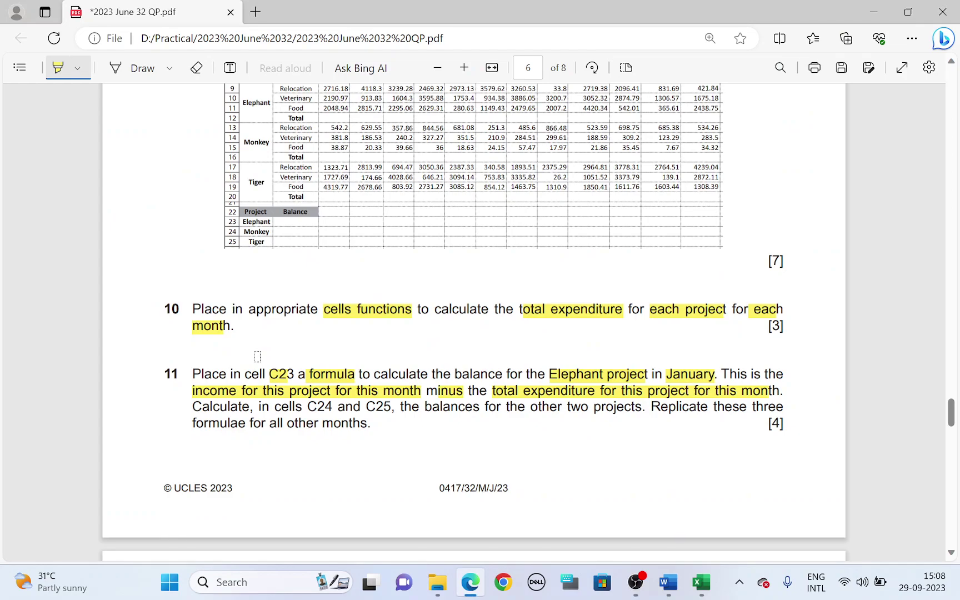
pyautogui.hotkey('alt', 'Tab')
pyautogui.hotkey('alt', 'Tab')
pyautogui.hotkey('alt', 'Tab')
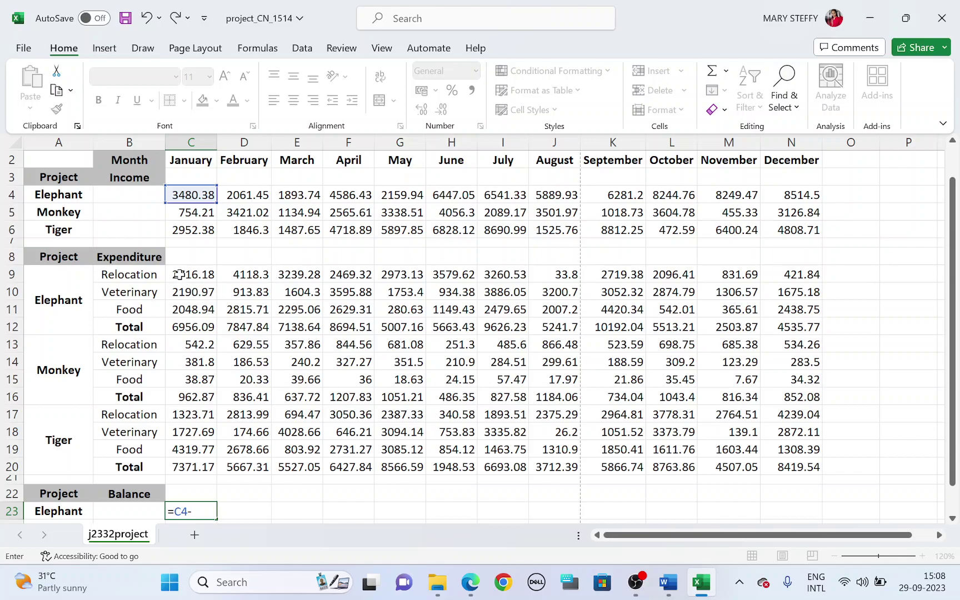
pyautogui.click(193, 325)
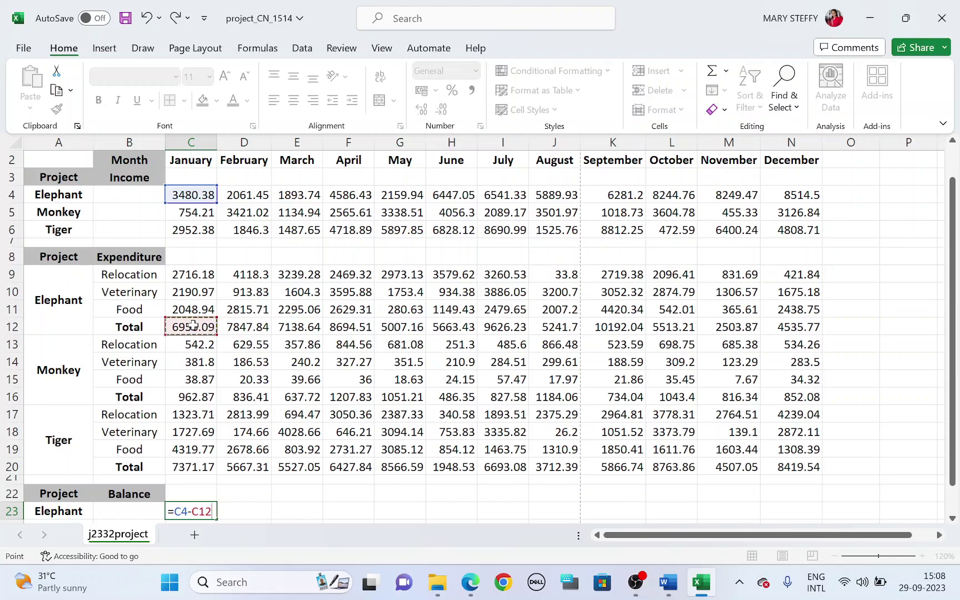
pyautogui.press('Return')
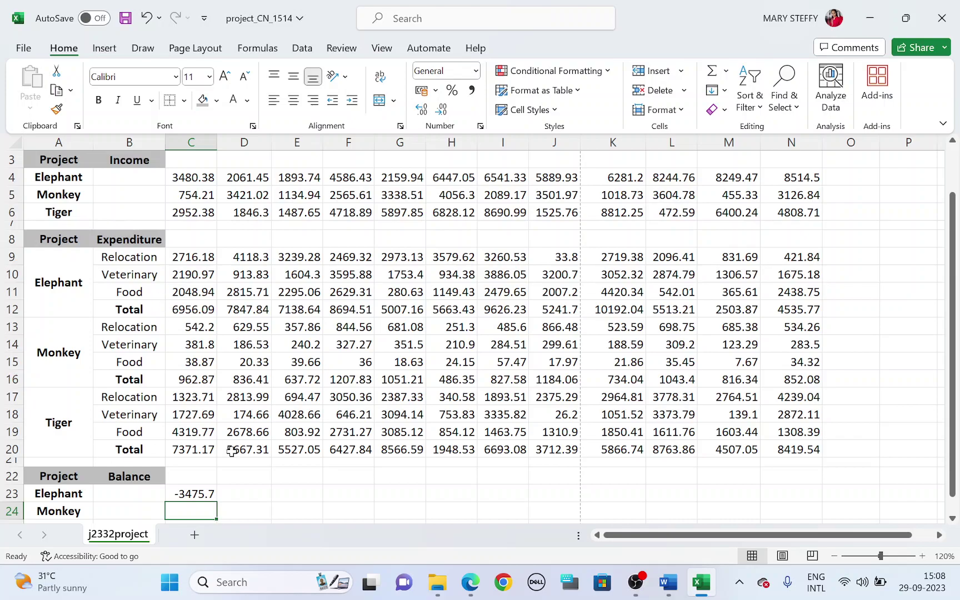
pyautogui.hotkey('alt', 'Tab')
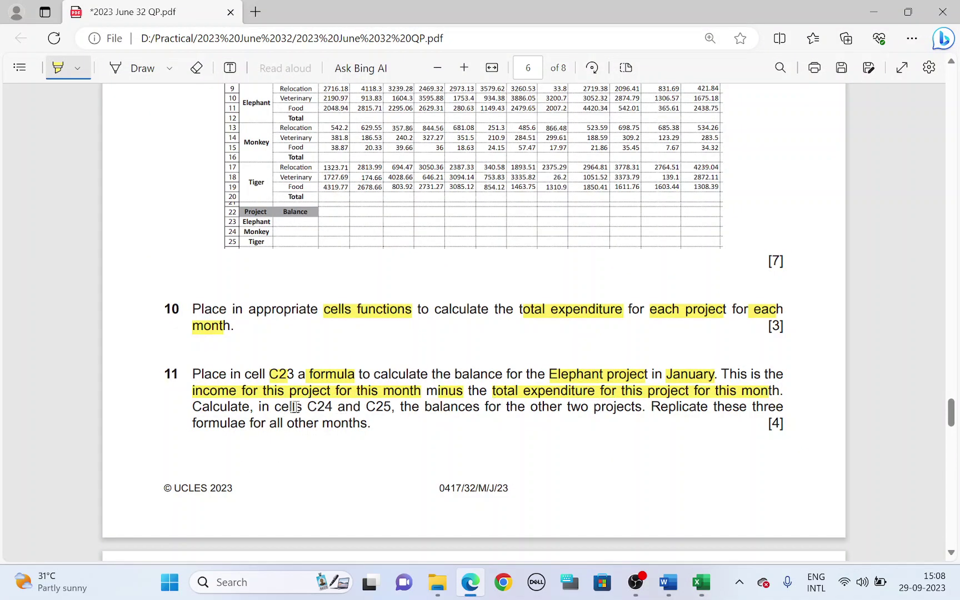
# Highlight question 11's C24 and C25 and 'other two projects' wording on the question paper
pyautogui.moveTo(307, 410); pyautogui.dragTo(387, 411)
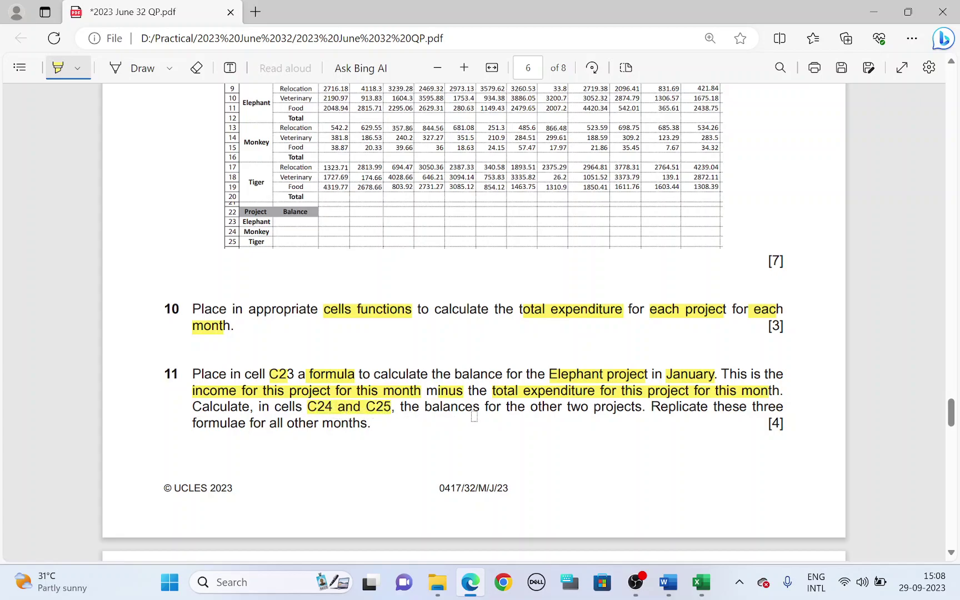
pyautogui.moveTo(531, 411); pyautogui.dragTo(643, 404)
pyautogui.hotkey('alt', 'Tab')
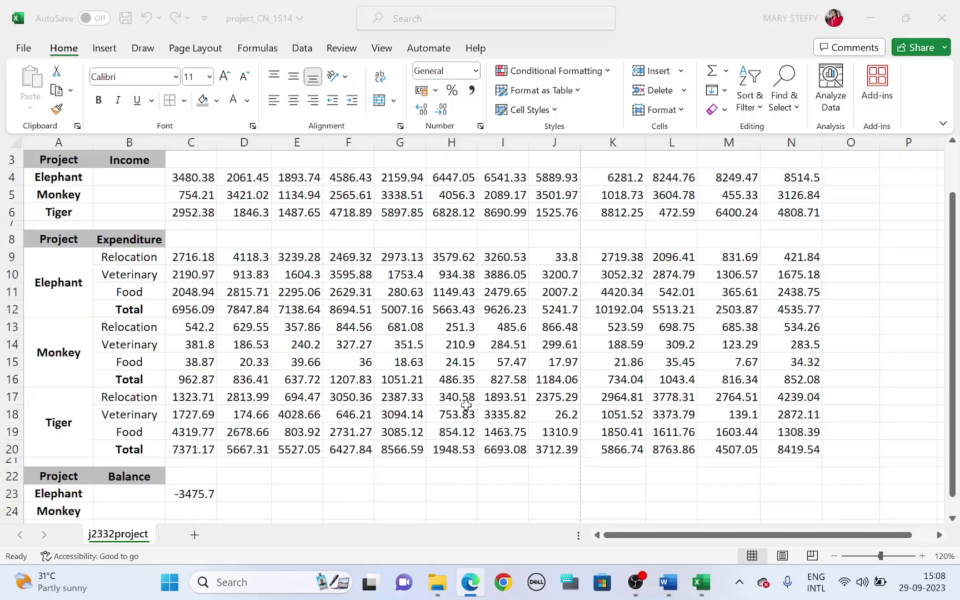
pyautogui.scroll(-1, 204, 488)
pyautogui.scroll(1, 204, 456)
pyautogui.scroll(-1, 202, 457)
# Enter =C5-C16 in C24 for Monkey's January balance of -208.66
pyautogui.click(194, 476)
pyautogui.click(193, 460)
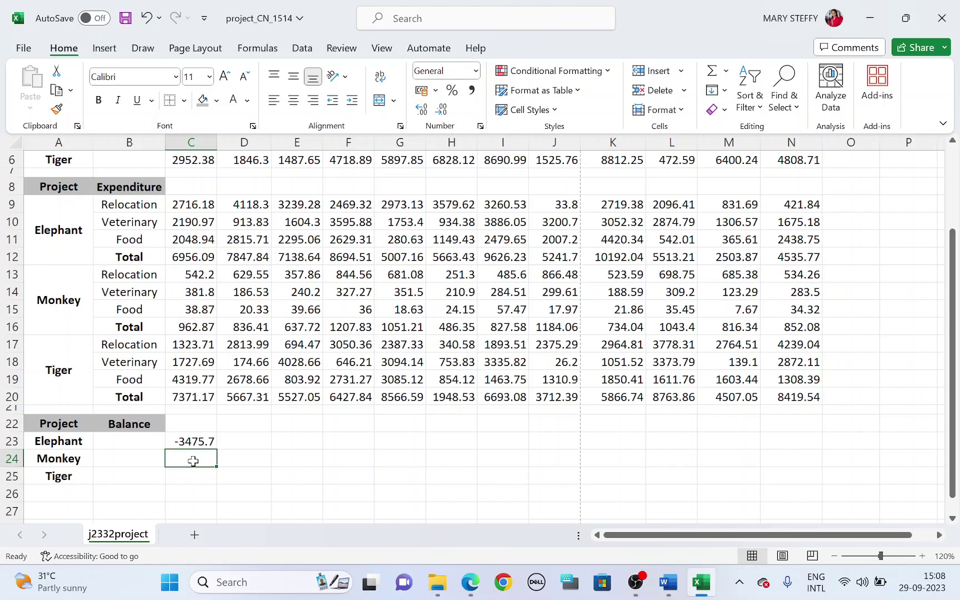
pyautogui.write('=')
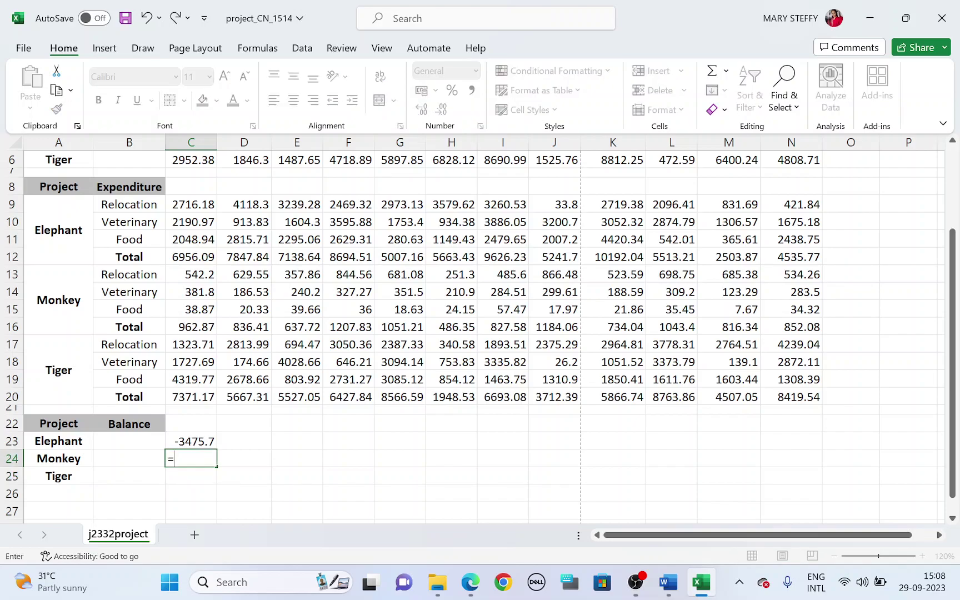
pyautogui.scroll(1, 193, 461)
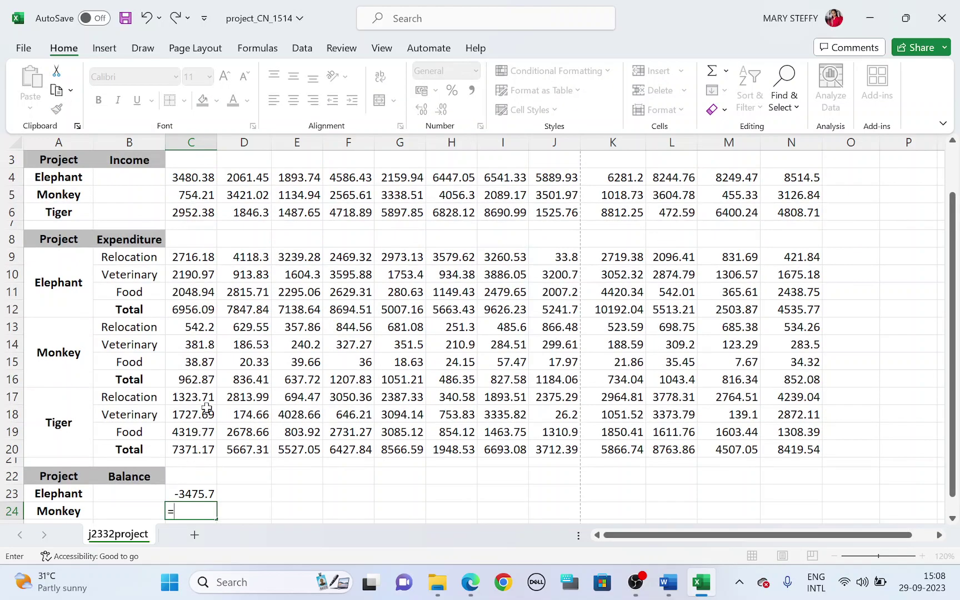
pyautogui.click(200, 197)
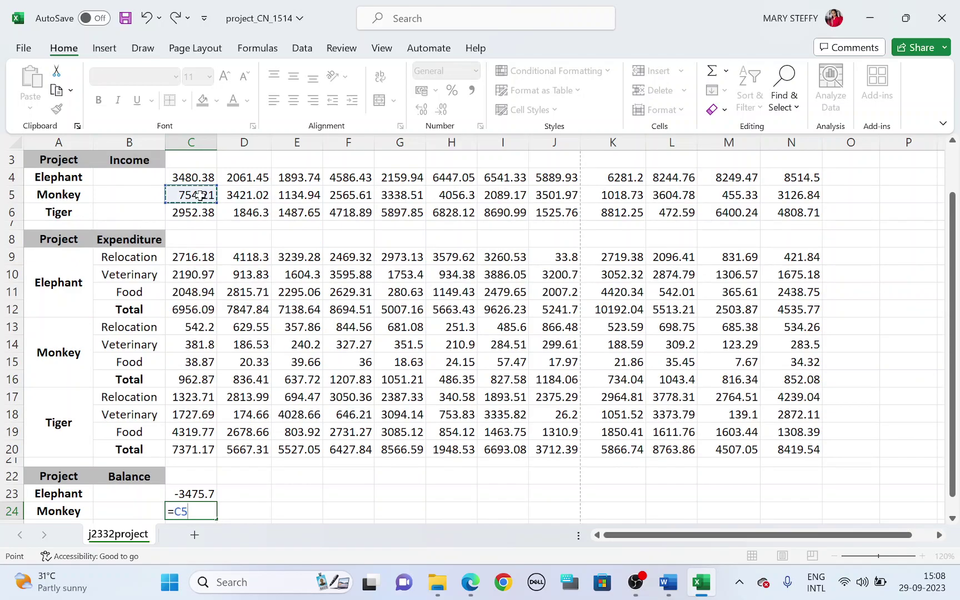
pyautogui.write('-')
pyautogui.scroll(-1, 218, 321)
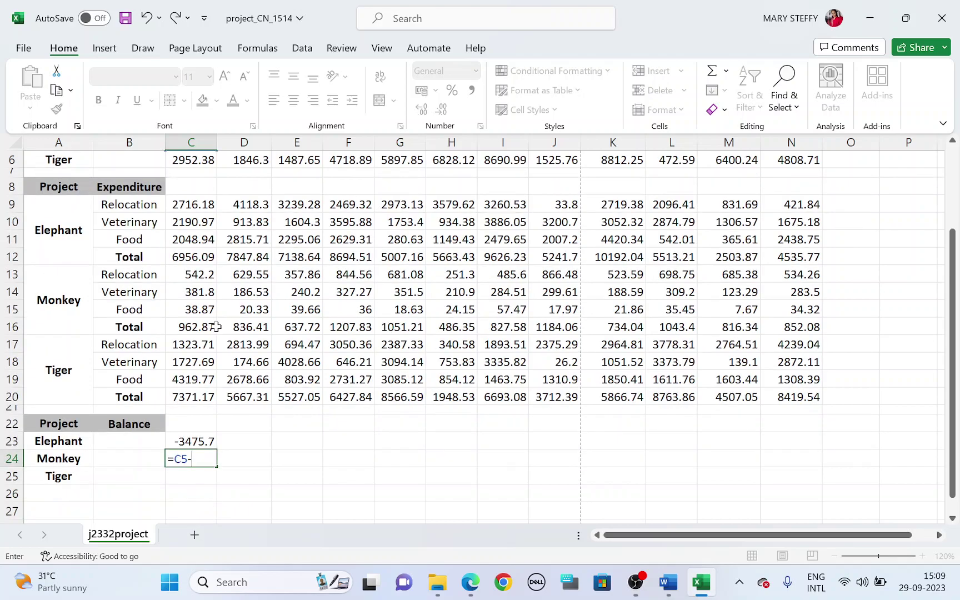
pyautogui.click(212, 329)
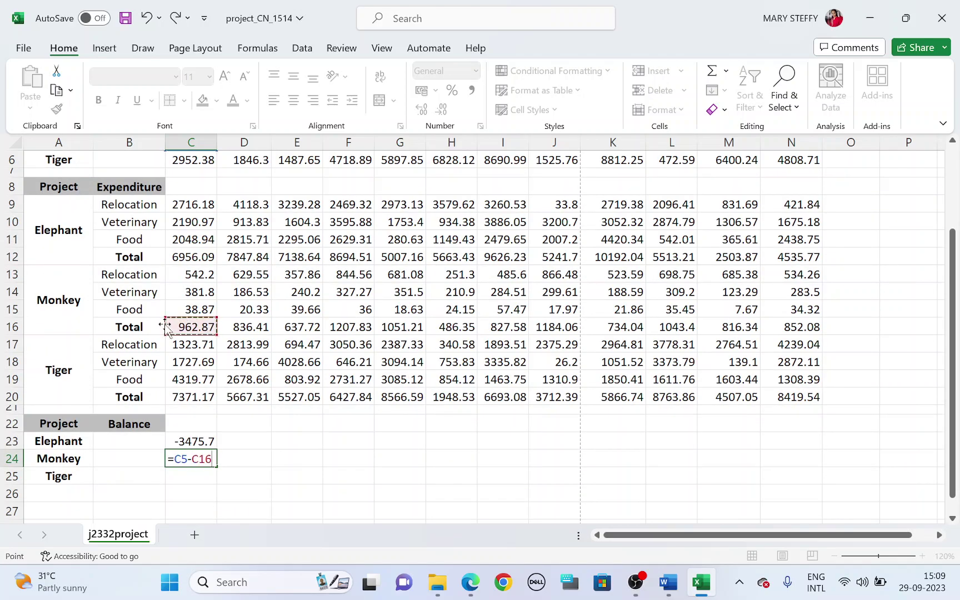
pyautogui.press('Return')
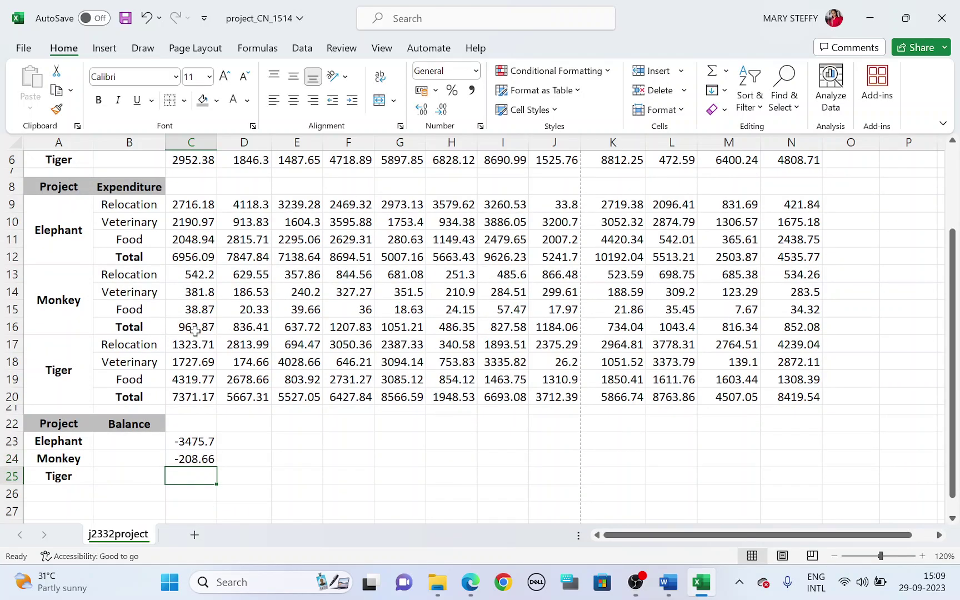
# Enter =C6-C20 in C25 for Tiger's January balance of -4418.8
pyautogui.write('=')
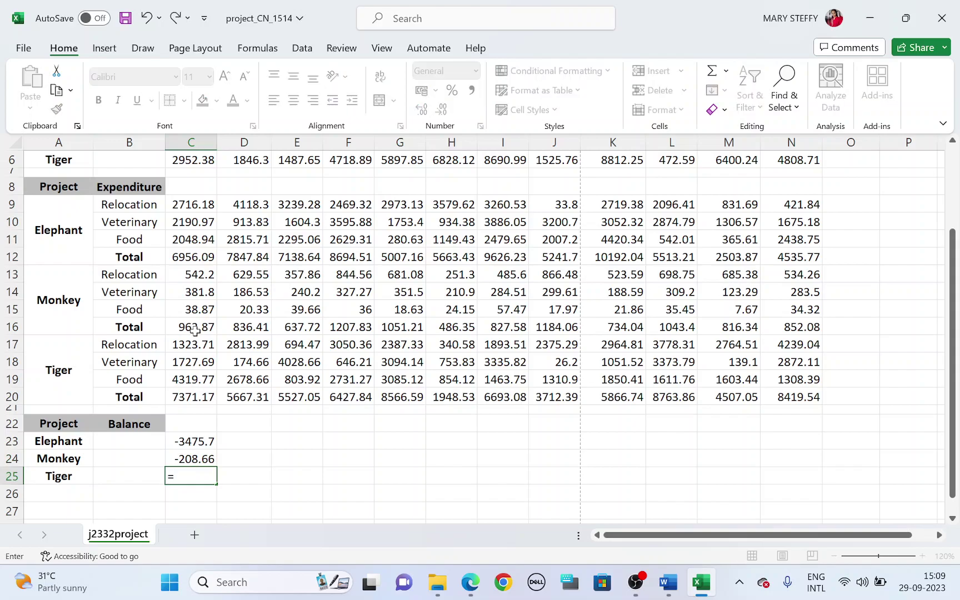
pyautogui.scroll(1, 195, 331)
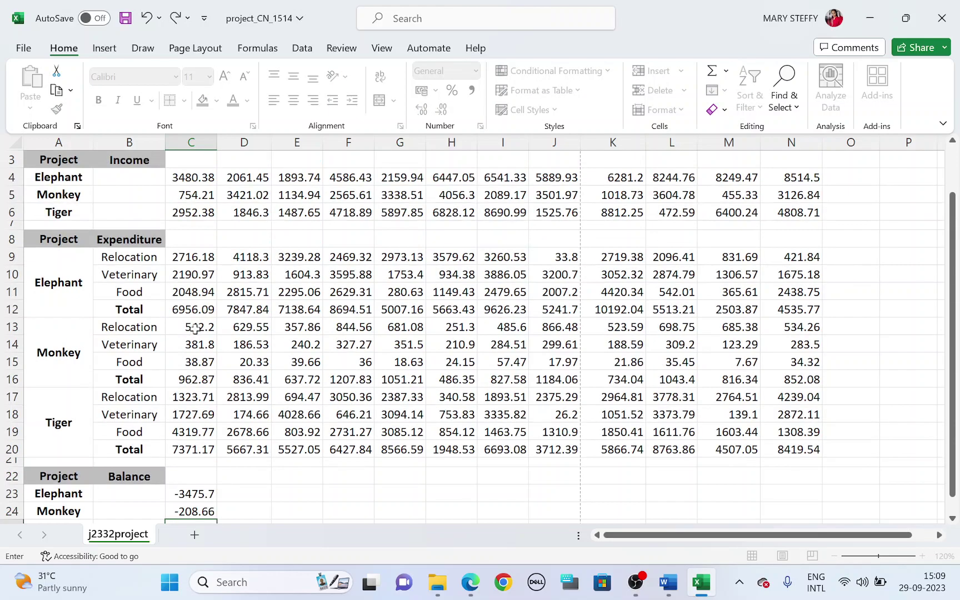
pyautogui.click(206, 211)
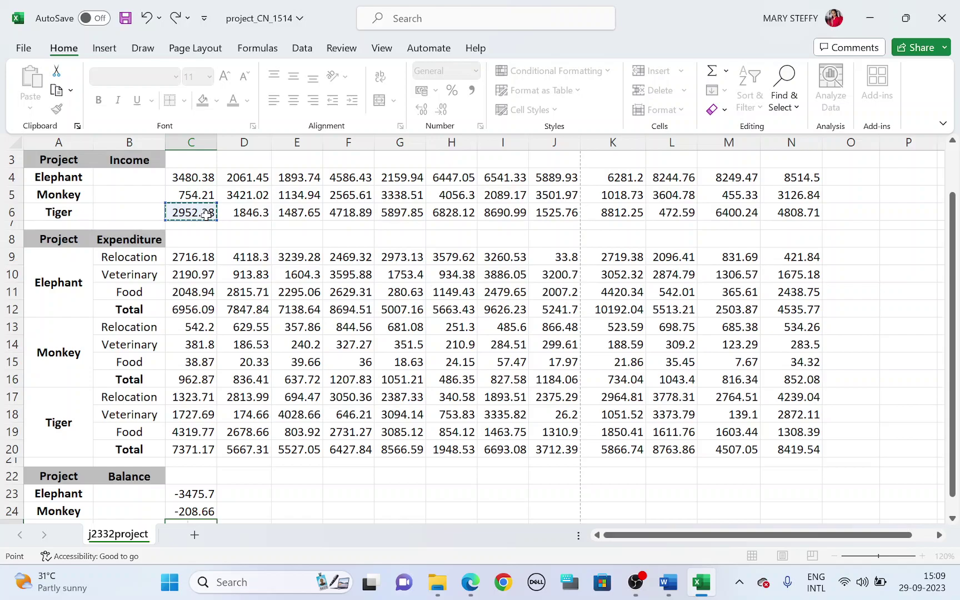
pyautogui.scroll(-1, 211, 273)
pyautogui.write('-')
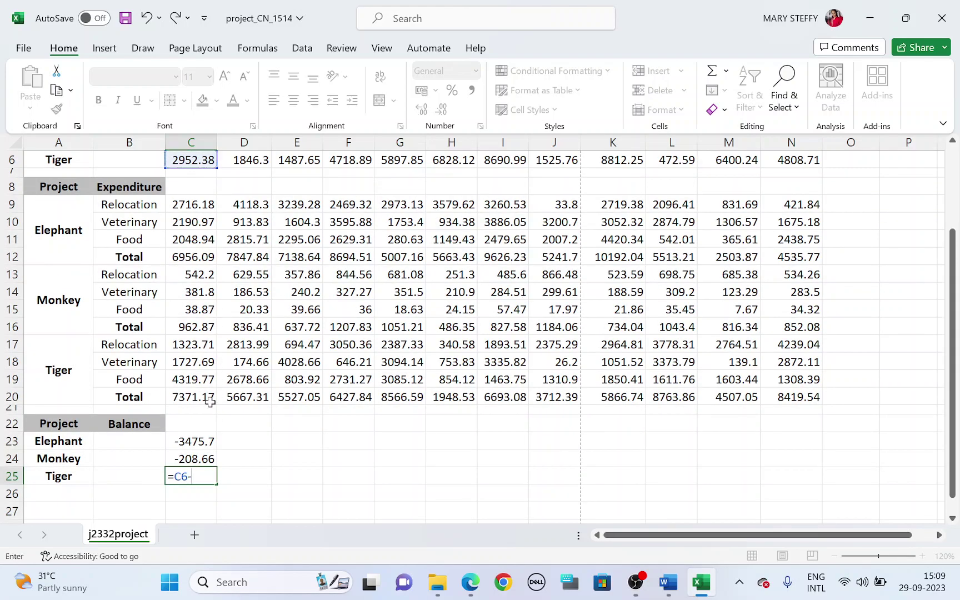
pyautogui.click(209, 400)
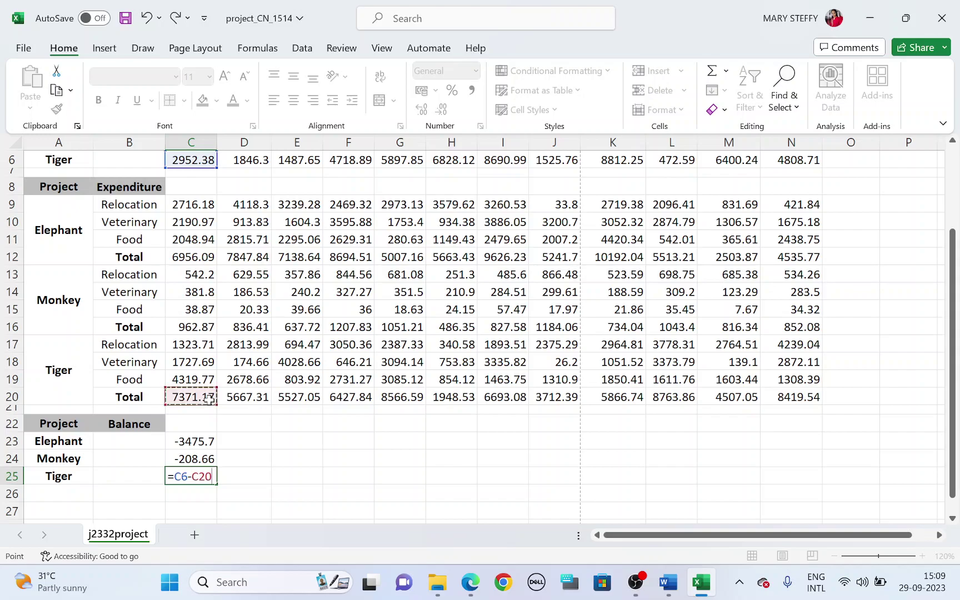
pyautogui.press('Return')
pyautogui.hotkey('alt', 'Tab')
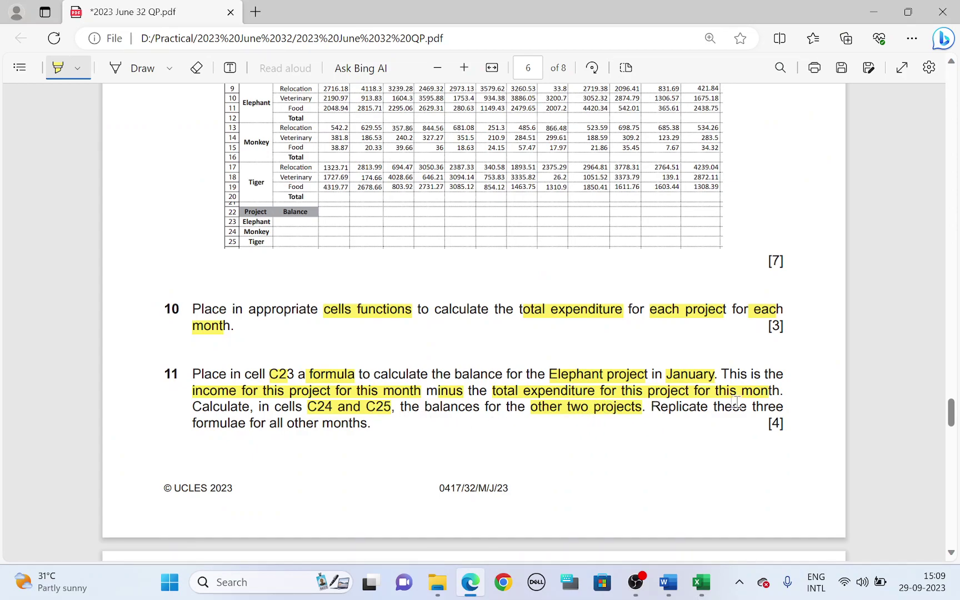
# Fill the C23:C25 balance formulas right to column N, ending 3978.73, 2274.76 and -3610.83
pyautogui.moveTo(280, 422); pyautogui.dragTo(347, 422)
pyautogui.hotkey('alt', 'Tab')
pyautogui.moveTo(210, 440); pyautogui.dragTo(208, 476)
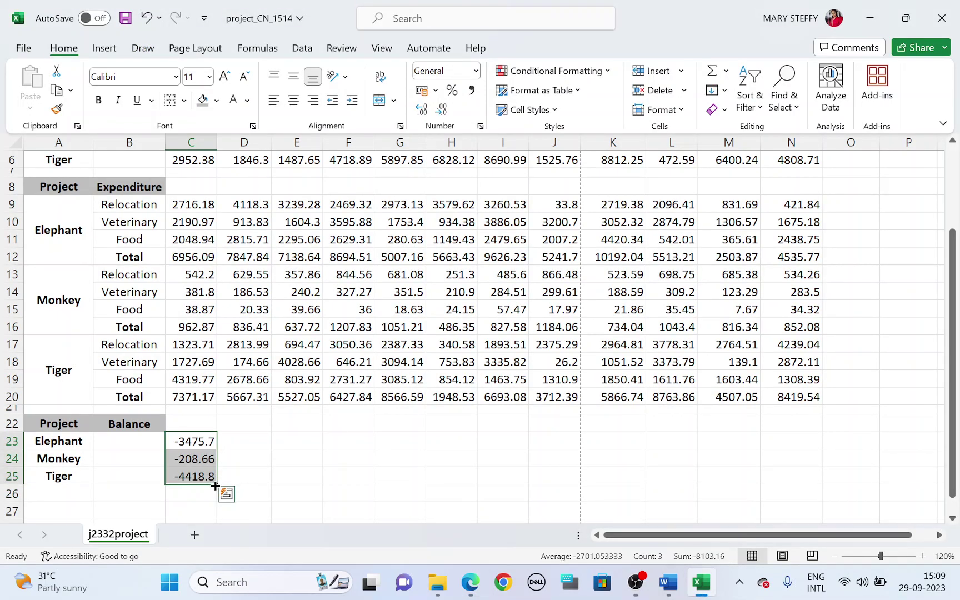
pyautogui.moveTo(216, 485); pyautogui.dragTo(806, 444)
pyautogui.click(883, 422)
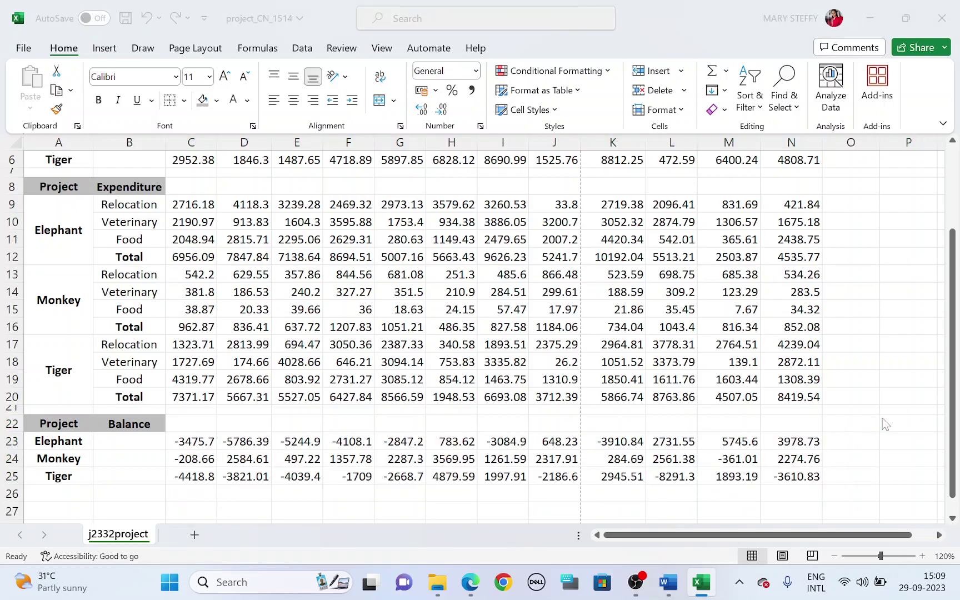
# Highlight 'appropriate formatting' in question 12 on the question paper
pyautogui.hotkey('alt', 'Tab')
pyautogui.scroll(-5, 300, 461)
pyautogui.moveTo(232, 333); pyautogui.dragTo(584, 330)
# Highlight 'currency' in the task and select all income, expenditure and balance figures
pyautogui.scroll(12, 580, 330)
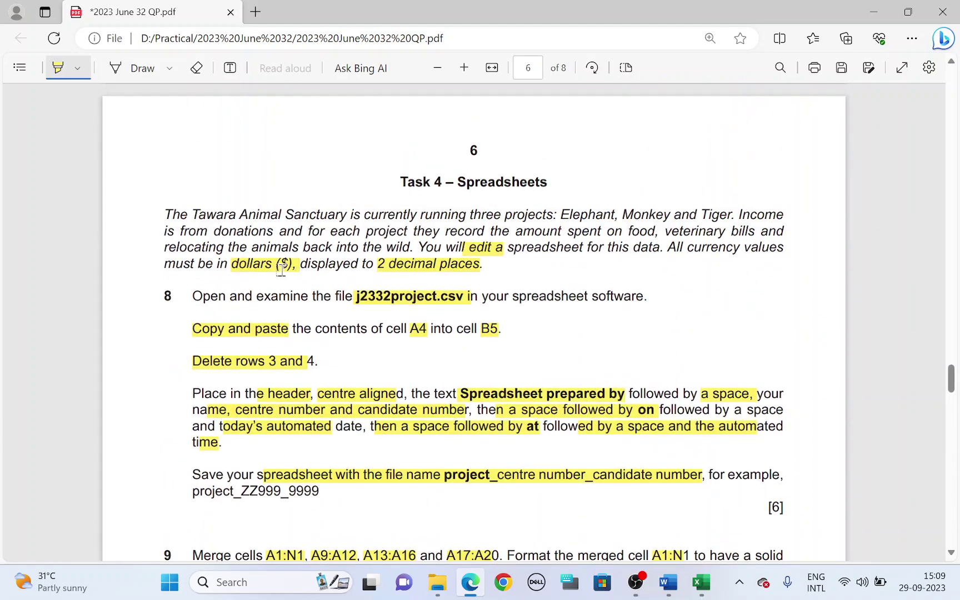
pyautogui.moveTo(689, 247); pyautogui.dragTo(769, 247)
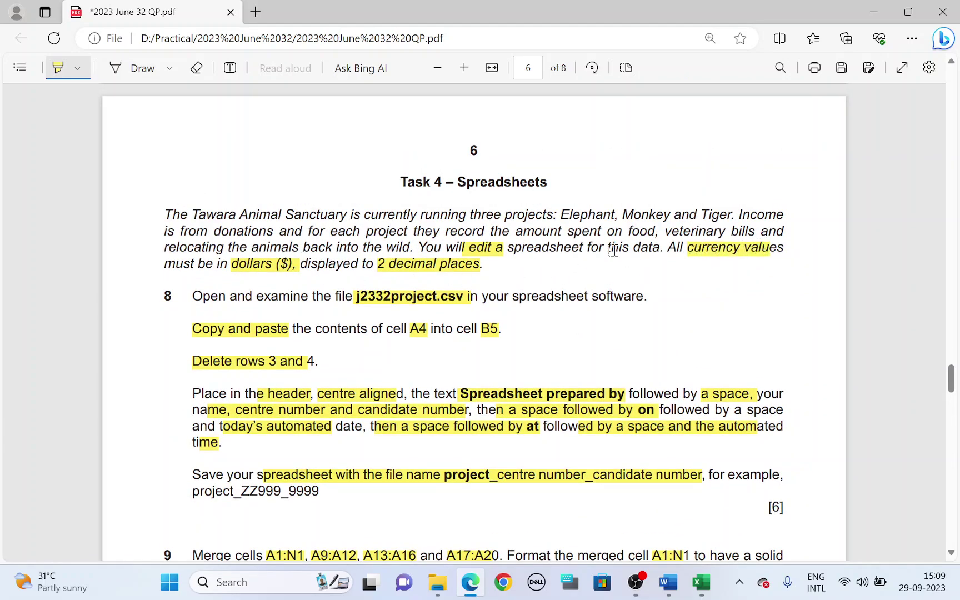
pyautogui.scroll(-12, 349, 272)
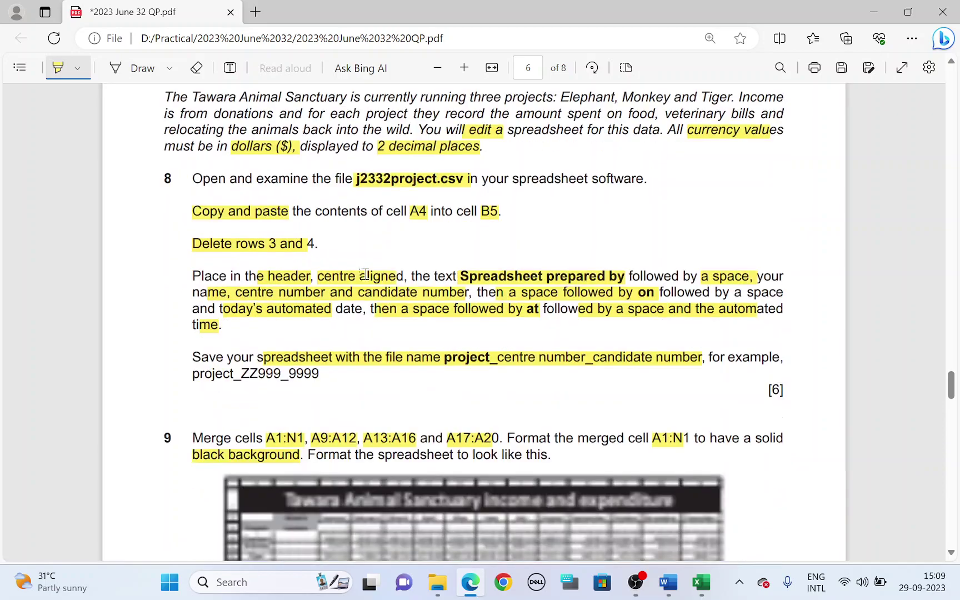
pyautogui.hotkey('alt', 'Tab')
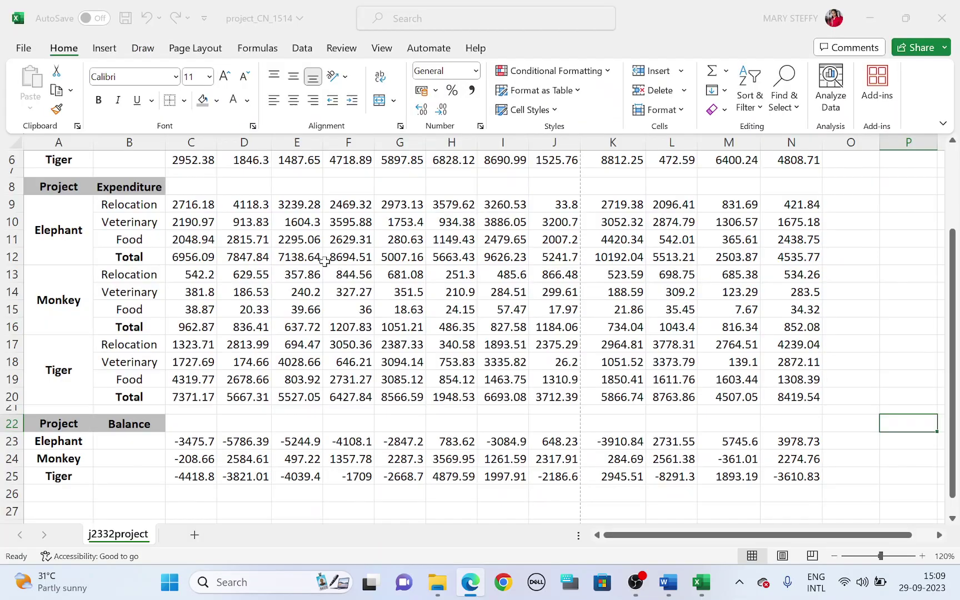
pyautogui.scroll(2, 334, 264)
pyautogui.moveTo(195, 228); pyautogui.dragTo(791, 494)
pyautogui.rightClick(412, 292)
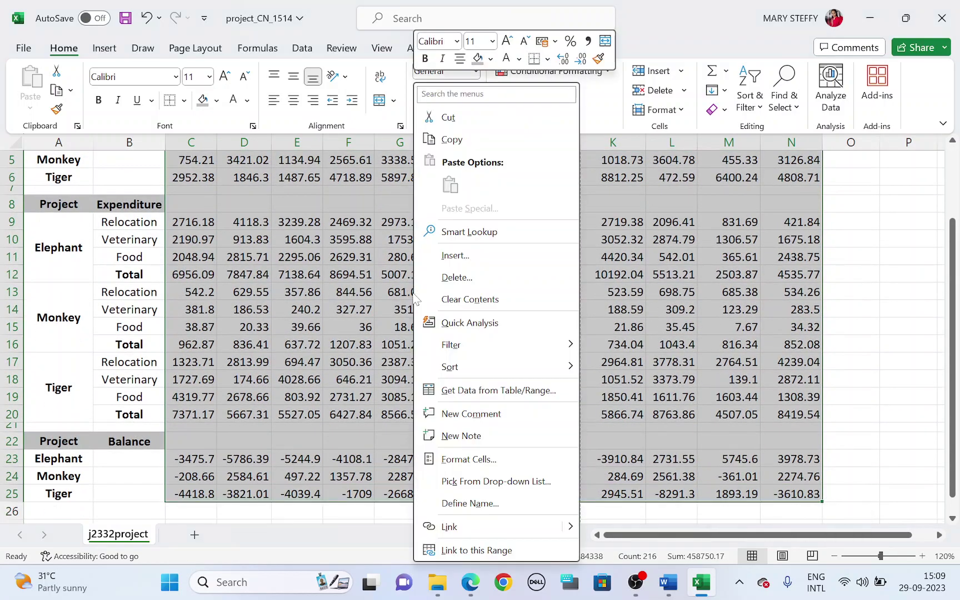
pyautogui.scroll(2, 463, 432)
# Apply US-dollar Currency format with 2 decimal places to the selected figures
pyautogui.hotkey('ctrl', '1')
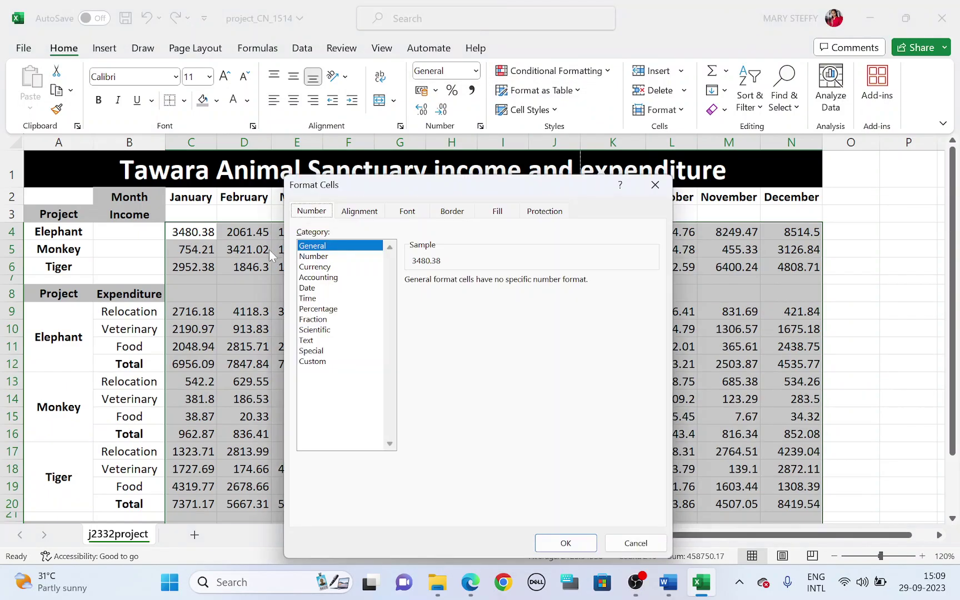
pyautogui.click(309, 267)
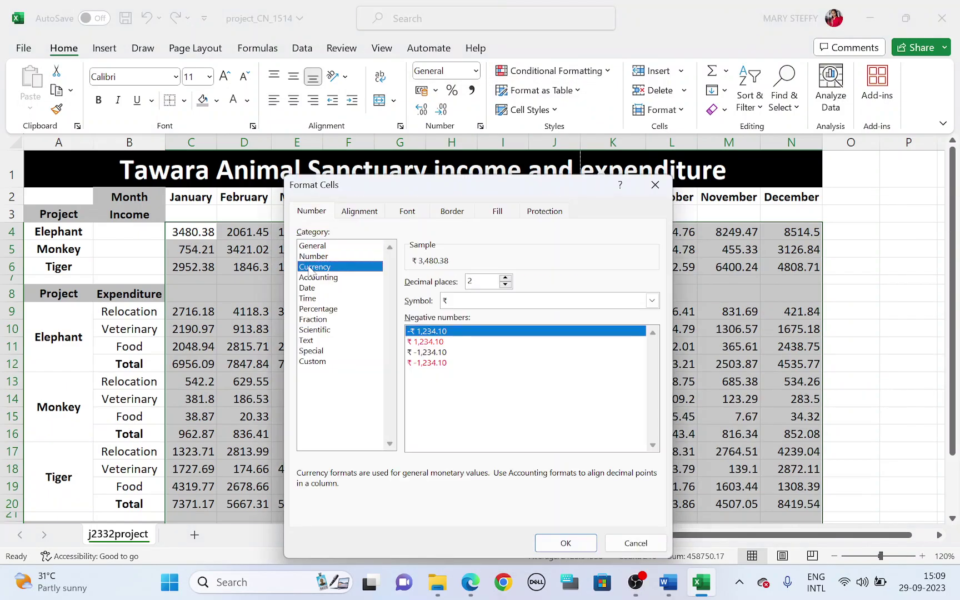
pyautogui.click(507, 303)
pyautogui.scroll(-3, 509, 414)
pyautogui.scroll(-1, 508, 413)
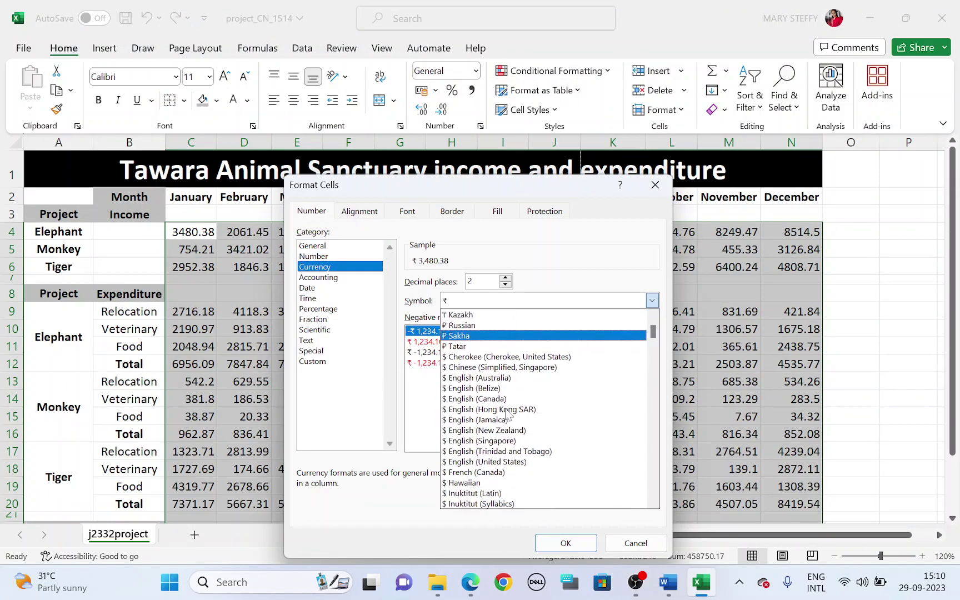
pyautogui.click(525, 465)
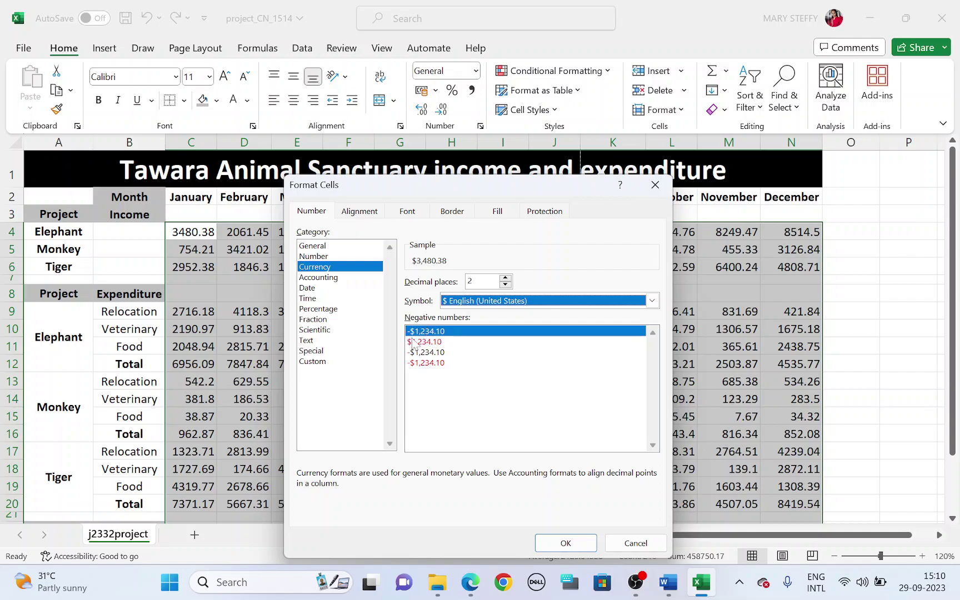
pyautogui.moveTo(420, 187); pyautogui.dragTo(541, 180)
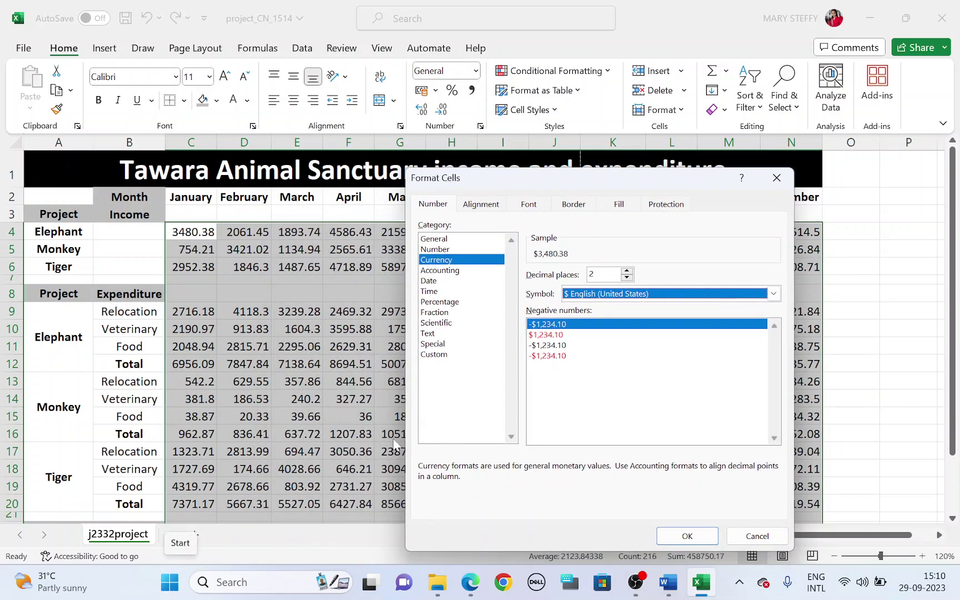
pyautogui.click(685, 536)
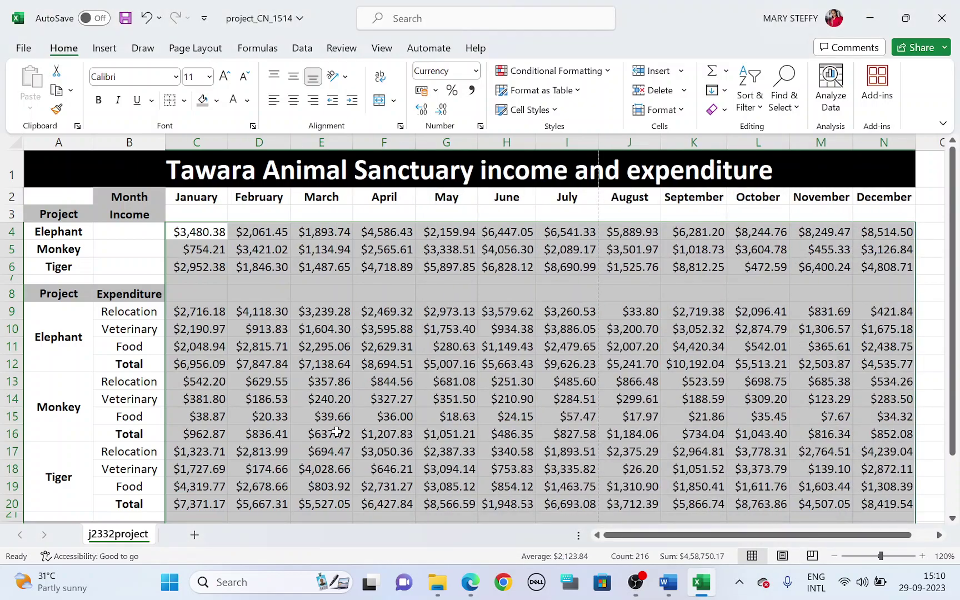
pyautogui.scroll(-4, 317, 434)
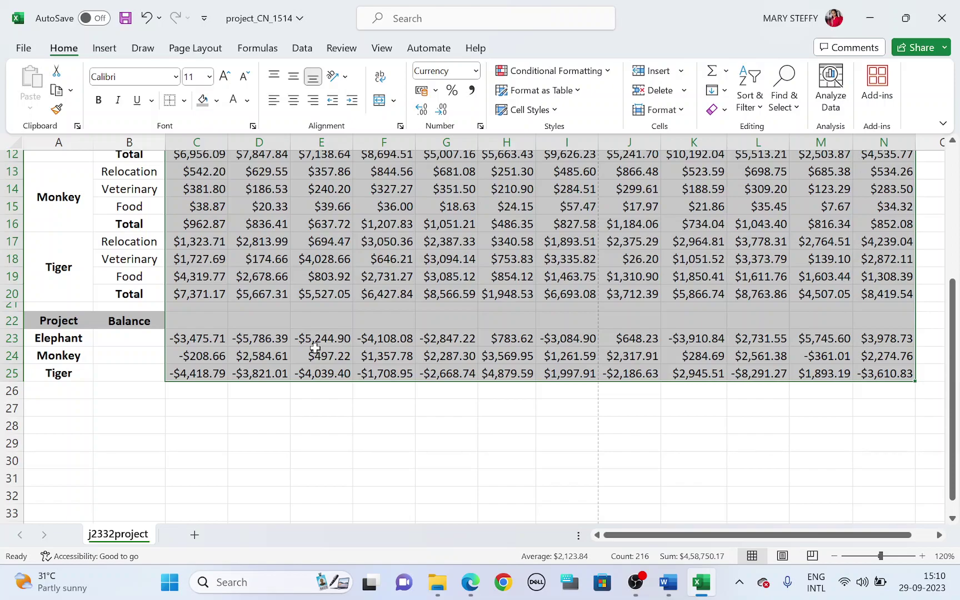
pyautogui.hotkey('alt', 'Tab')
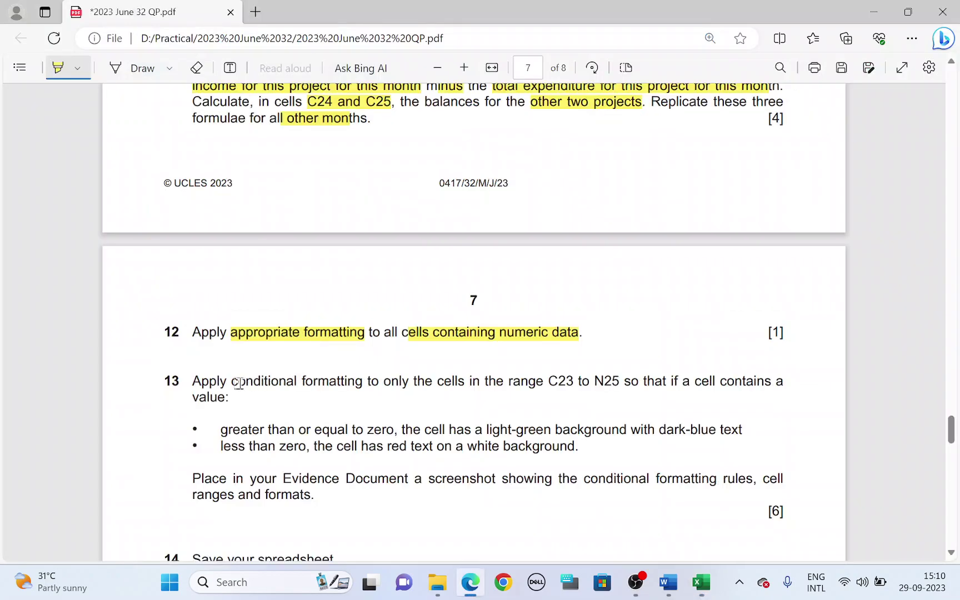
# Highlight 'conditional formatting' and the range C23 to N25 in question 13
pyautogui.moveTo(237, 383); pyautogui.dragTo(365, 383)
pyautogui.hotkey('alt', 'Tab')
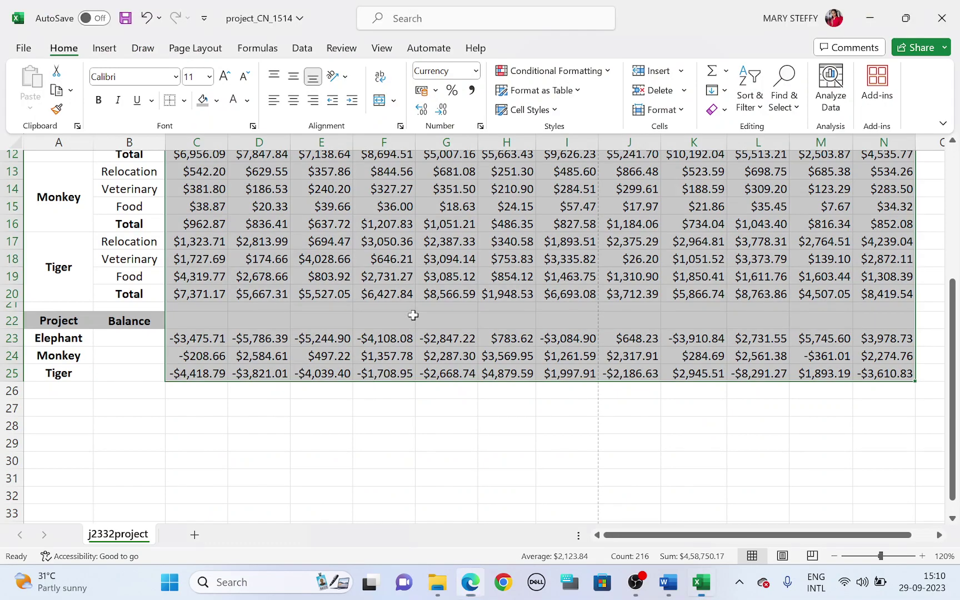
pyautogui.click(583, 71)
pyautogui.click(586, 75)
pyautogui.hotkey('alt', 'Tab')
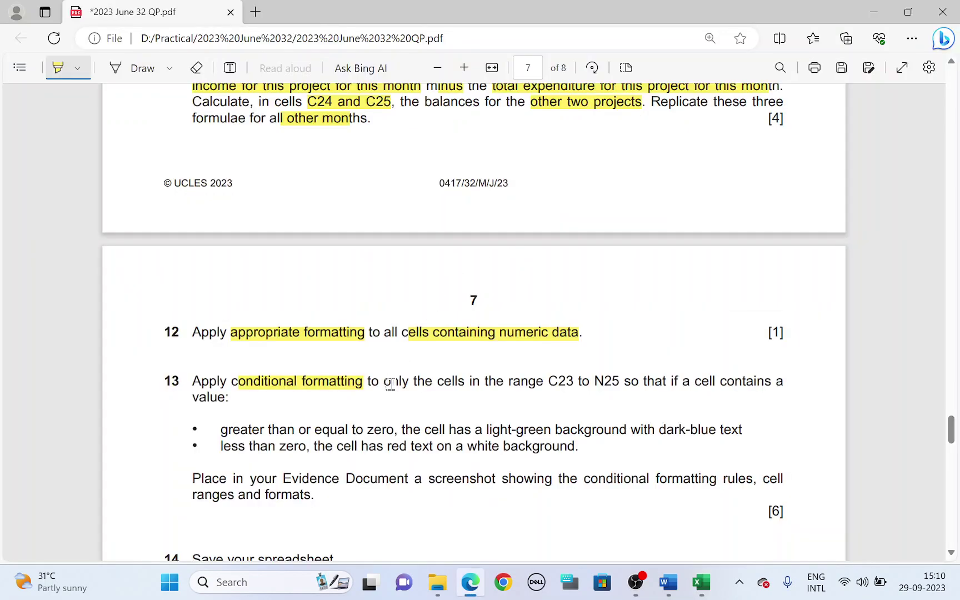
pyautogui.moveTo(548, 381); pyautogui.dragTo(616, 381)
# Select the balance range C23:N25 and highlight the greater-than-or-equal-to-zero condition
pyautogui.hotkey('alt', 'Tab')
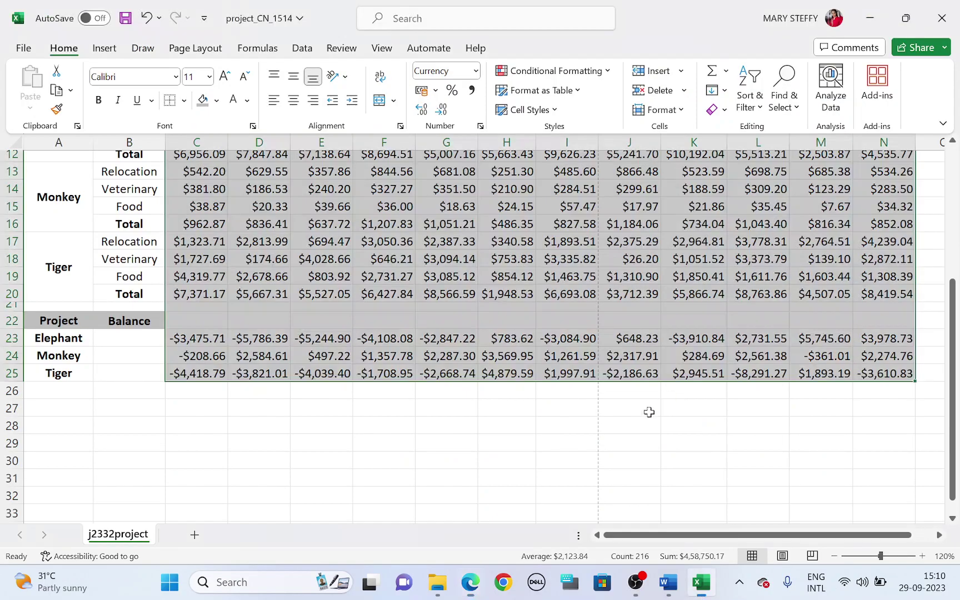
pyautogui.click(358, 437)
pyautogui.click(225, 339)
pyautogui.moveTo(234, 340); pyautogui.dragTo(898, 367)
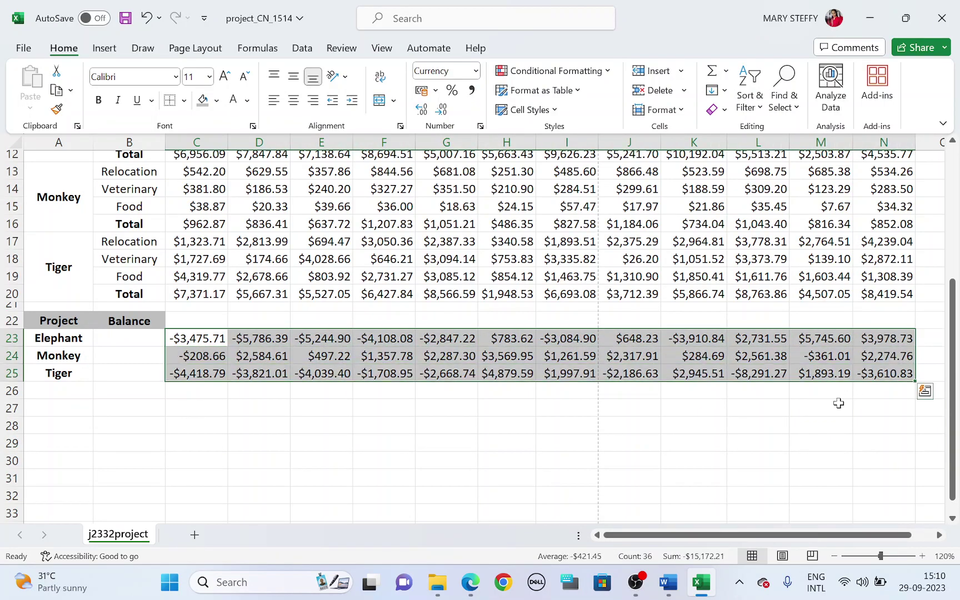
pyautogui.hotkey('alt', 'Tab')
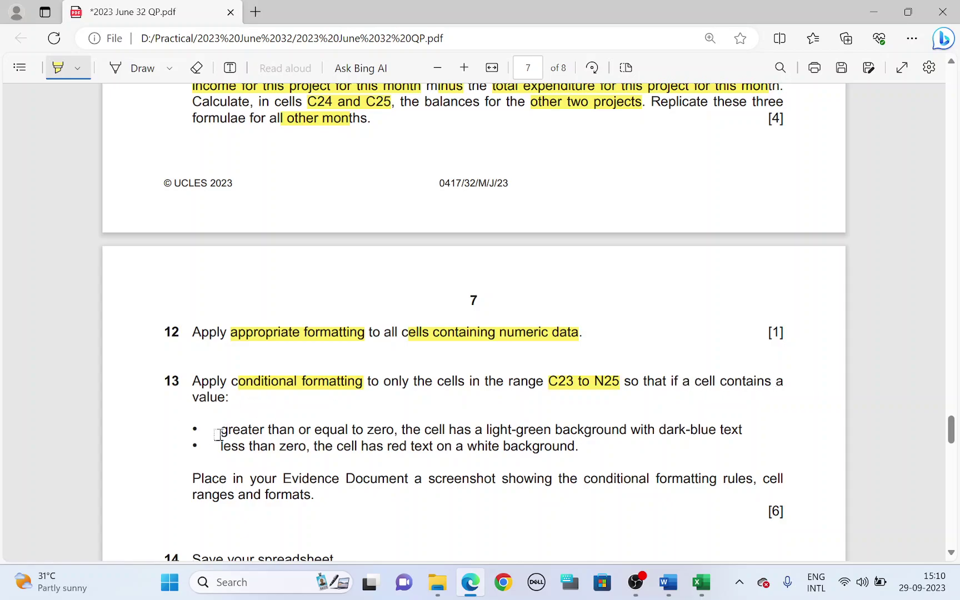
pyautogui.moveTo(222, 430)
pyautogui.mouseDown()
pyautogui.moveTo(657, 409)
pyautogui.moveTo(744, 426)
pyautogui.mouseUp()
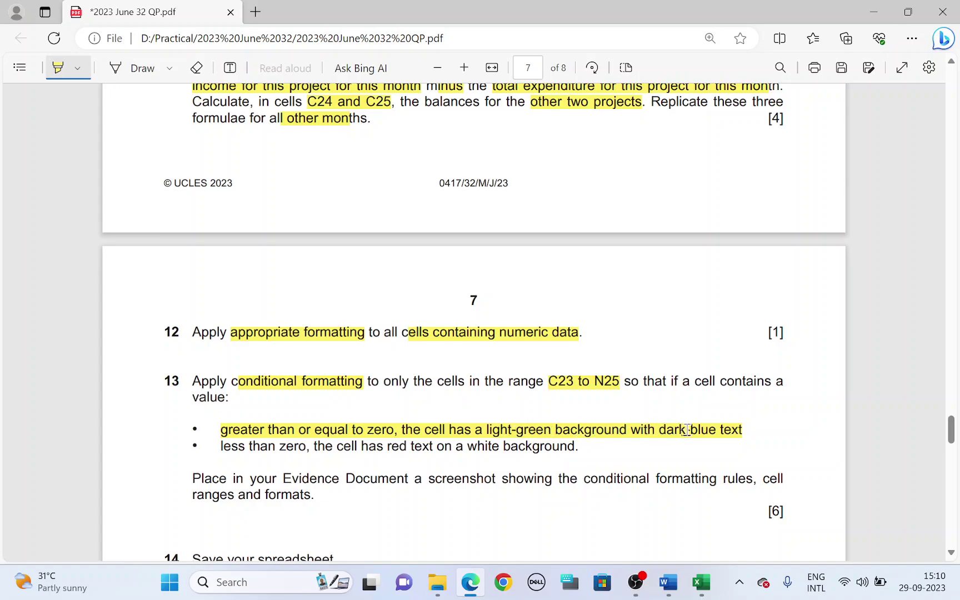
pyautogui.hotkey('alt', 'Tab')
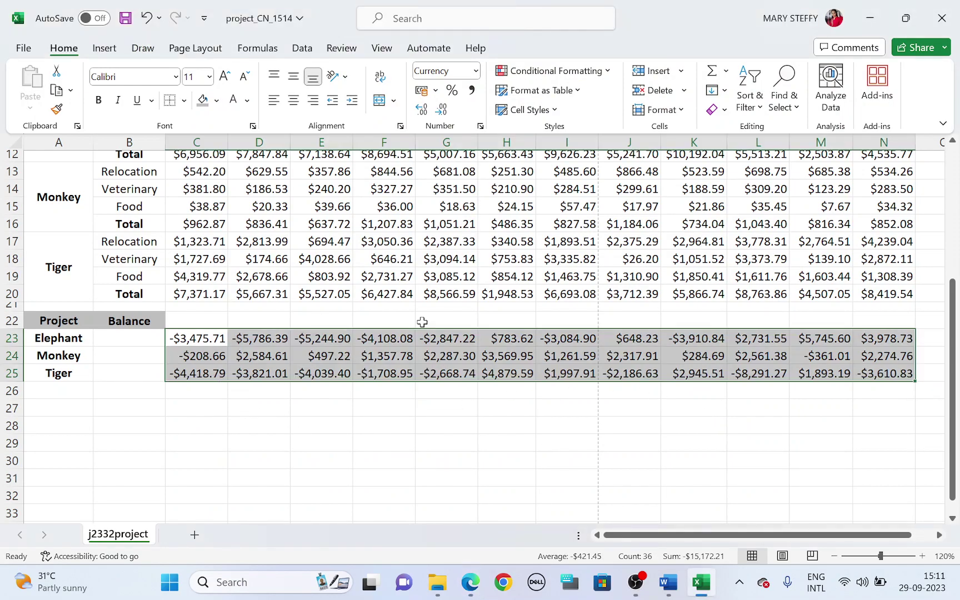
# Start a new 'Format only cells that contain' rule using greater than or equal to
pyautogui.click(605, 71)
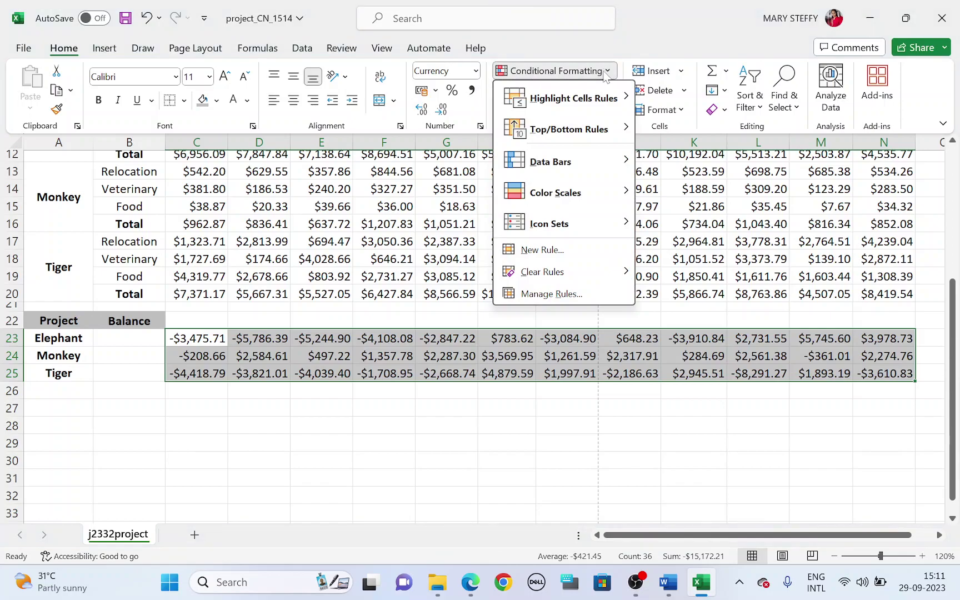
pyautogui.click(554, 257)
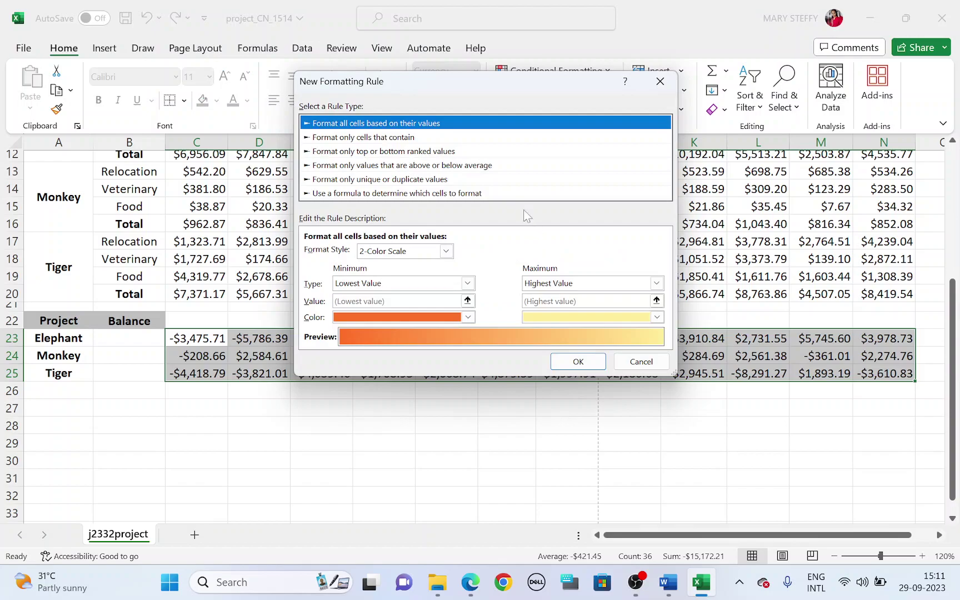
pyautogui.click(397, 139)
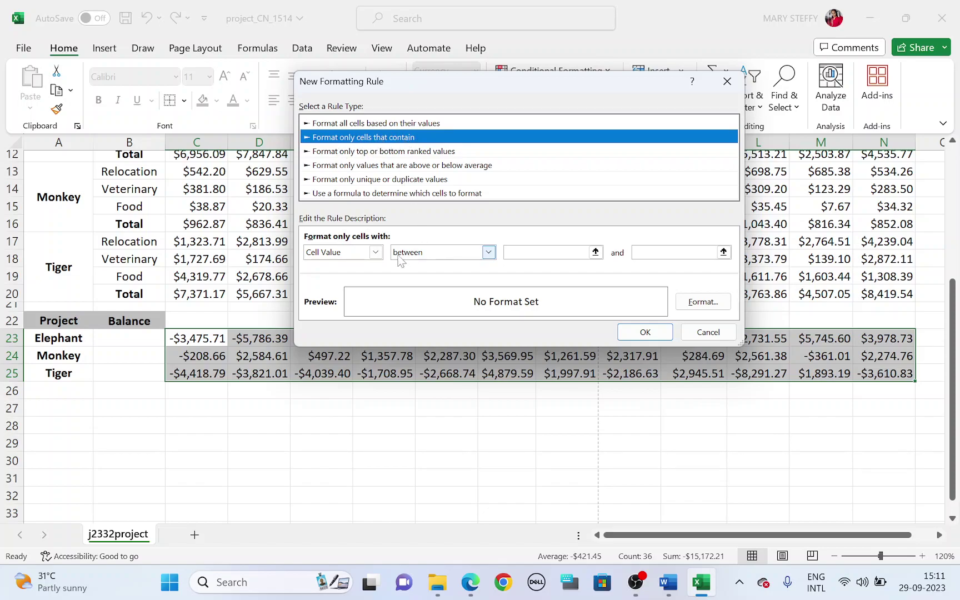
pyautogui.click(456, 252)
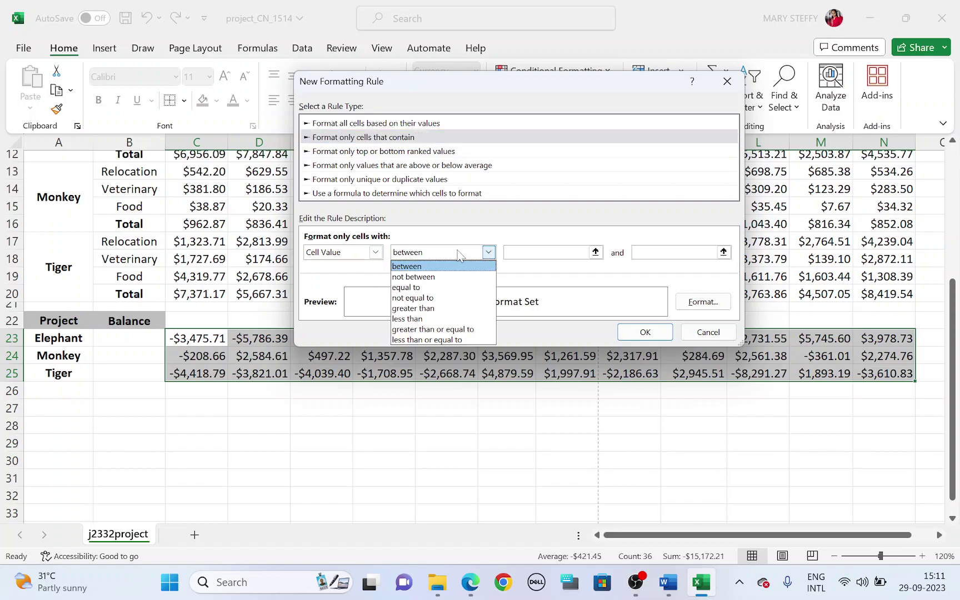
pyautogui.click(458, 329)
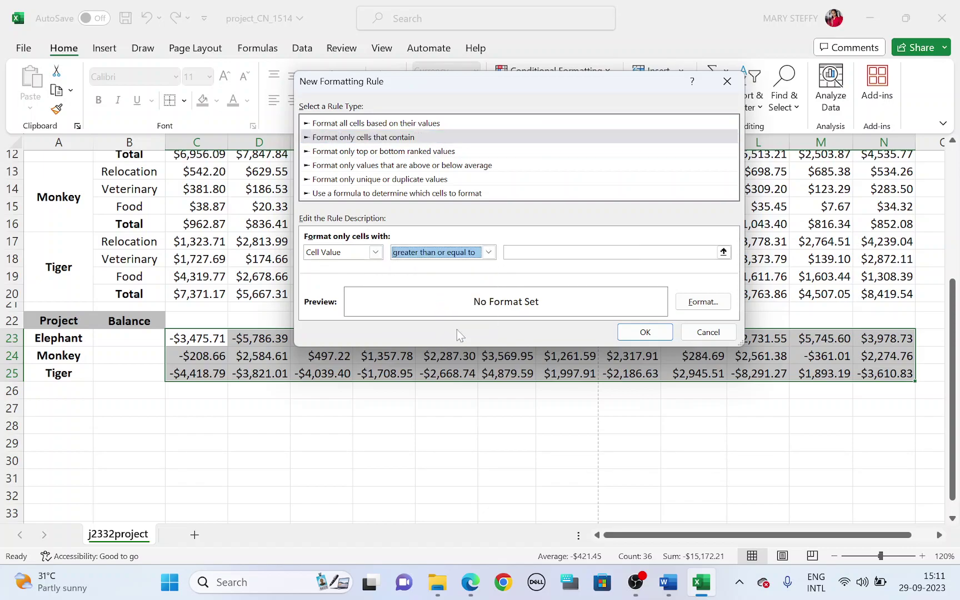
# Check the rule on the question paper and confirm the greater-than-or-equal-to operator
pyautogui.click(470, 581)
pyautogui.moveTo(223, 430); pyautogui.dragTo(388, 427)
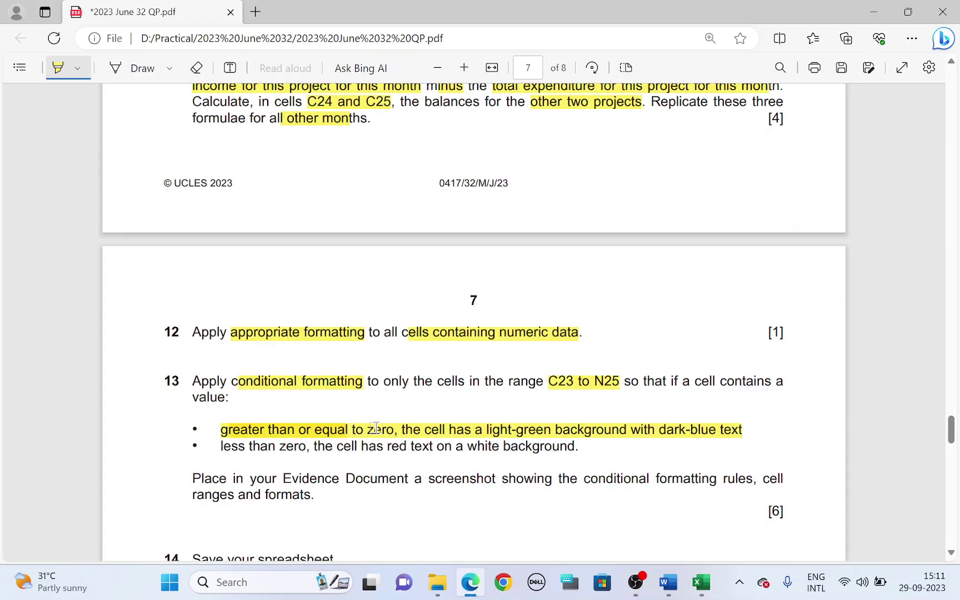
pyautogui.hotkey('alt', 'Tab')
pyautogui.click(469, 584)
pyautogui.click(468, 585)
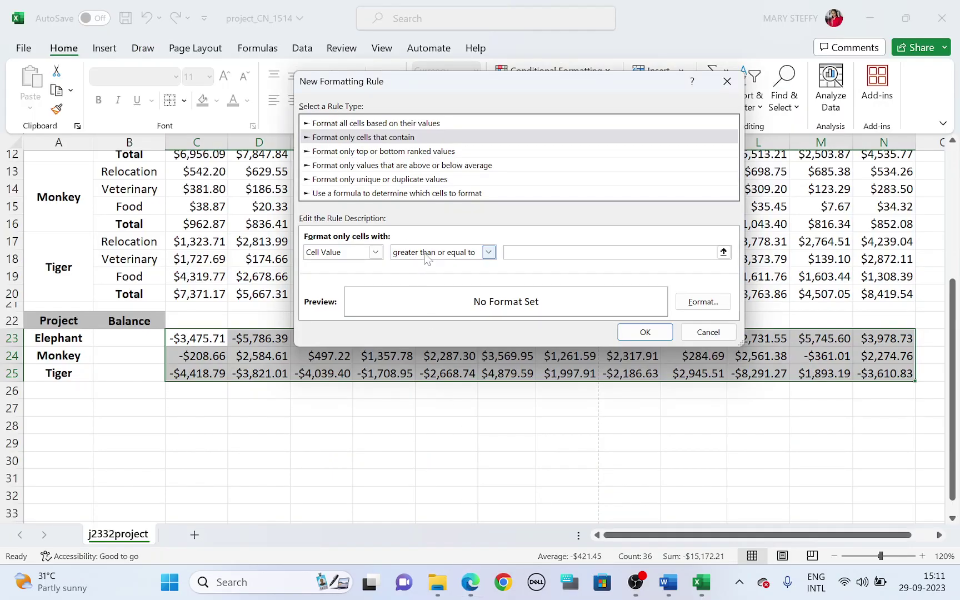
pyautogui.click(488, 252)
pyautogui.click(444, 329)
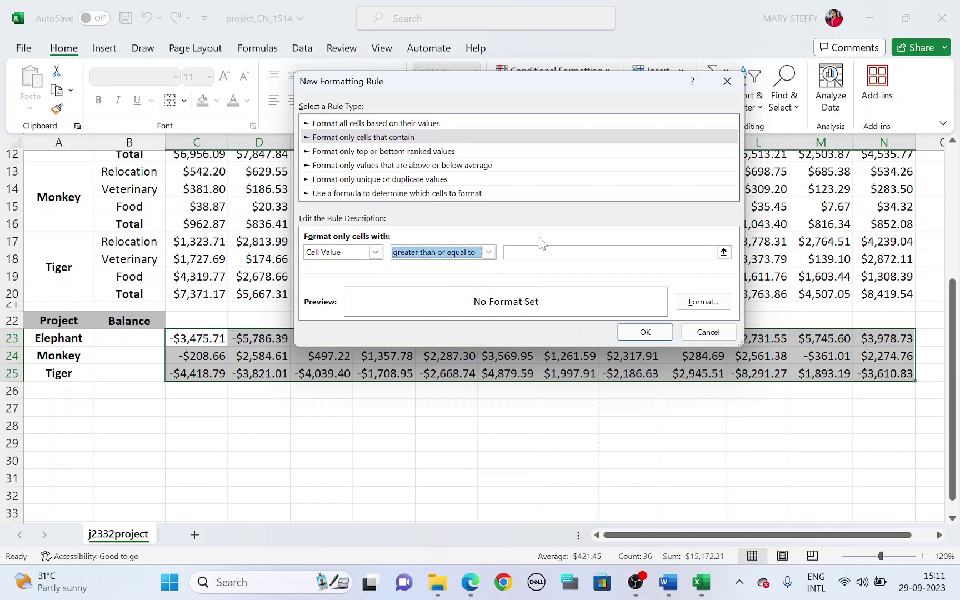
pyautogui.press('Tab')
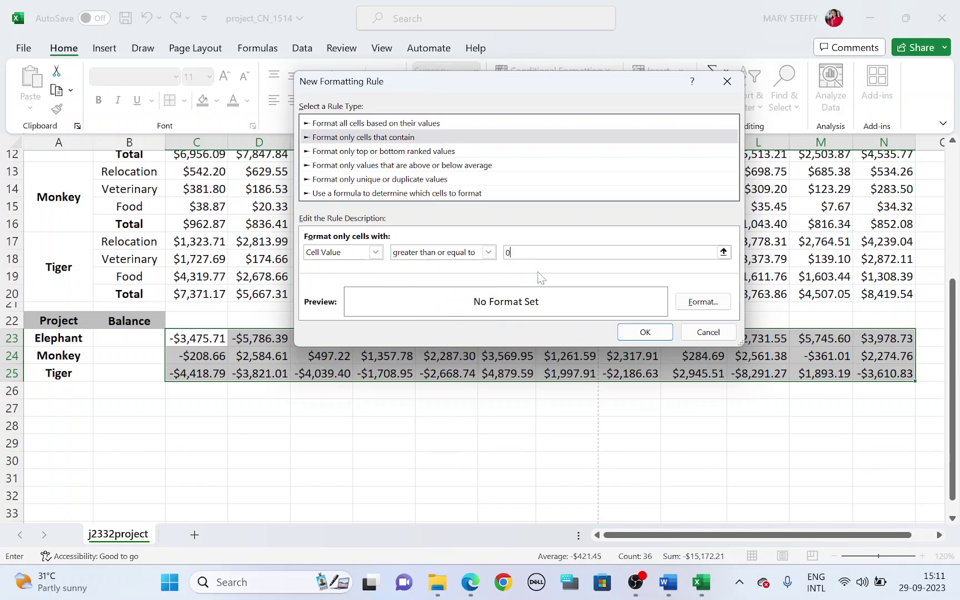
# Format the rule with Dark Blue font colour and a light-green fill
pyautogui.click(700, 305)
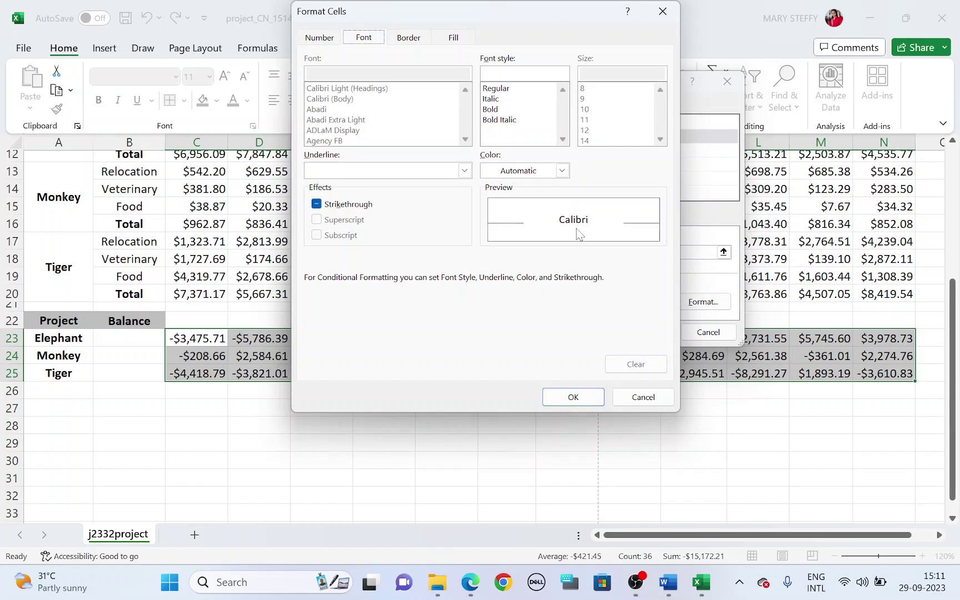
pyautogui.click(469, 582)
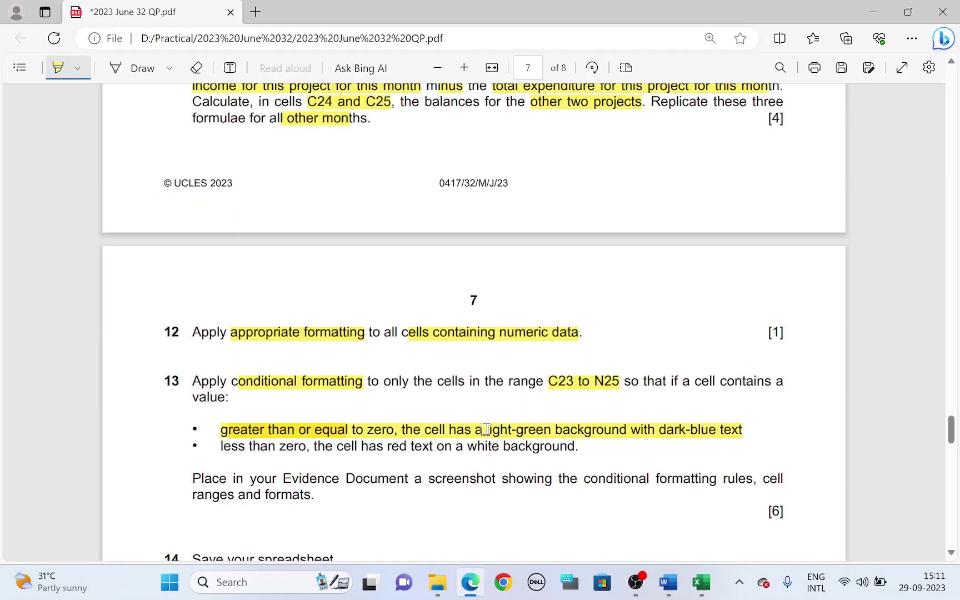
pyautogui.moveTo(485, 429); pyautogui.dragTo(742, 429)
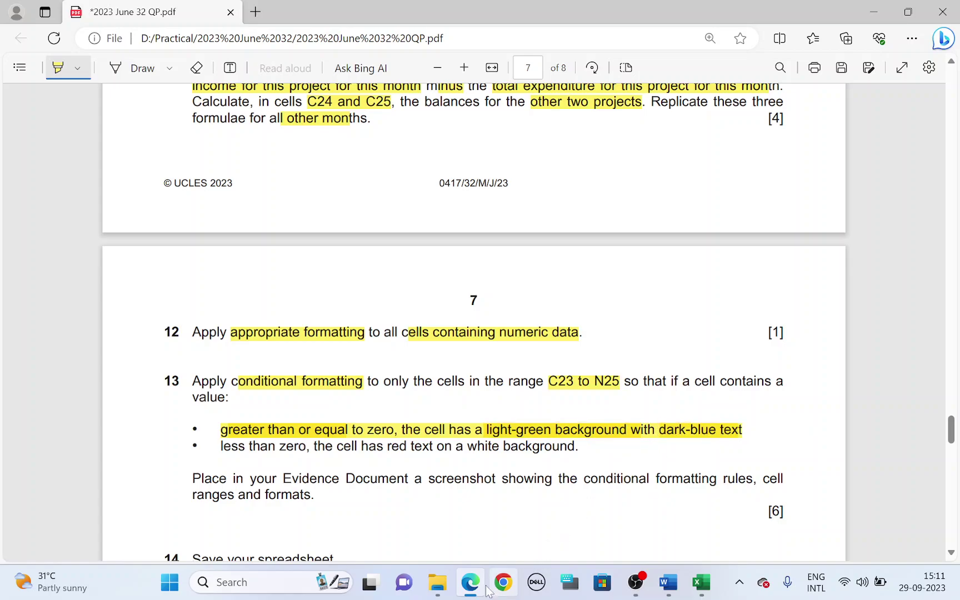
pyautogui.hotkey('alt', 'Tab')
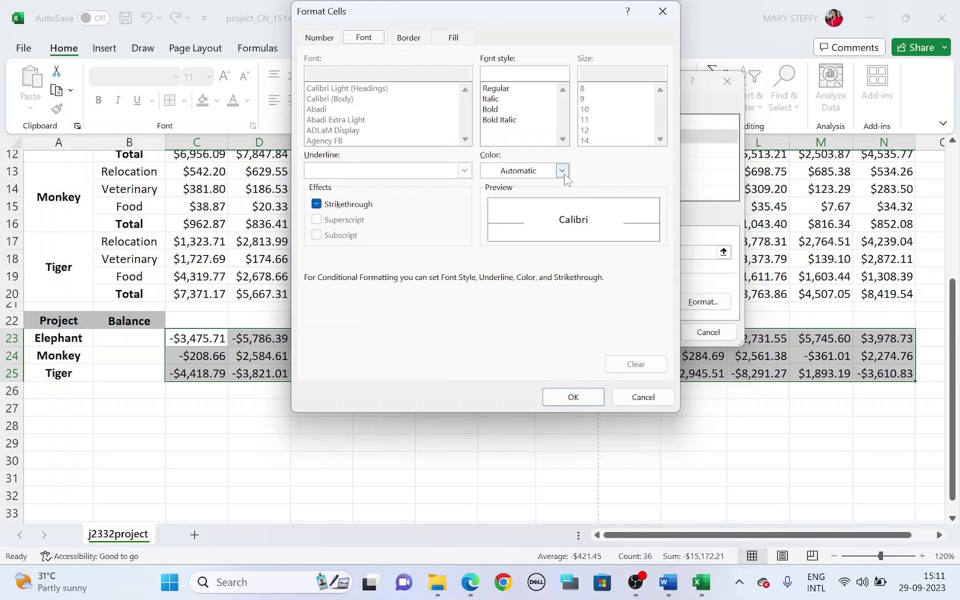
pyautogui.click(562, 171)
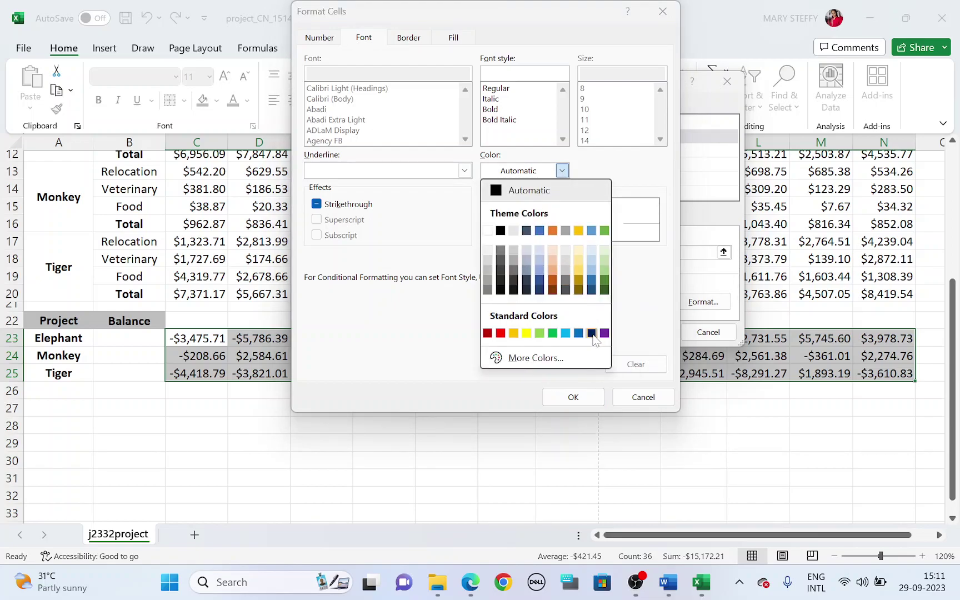
pyautogui.click(592, 333)
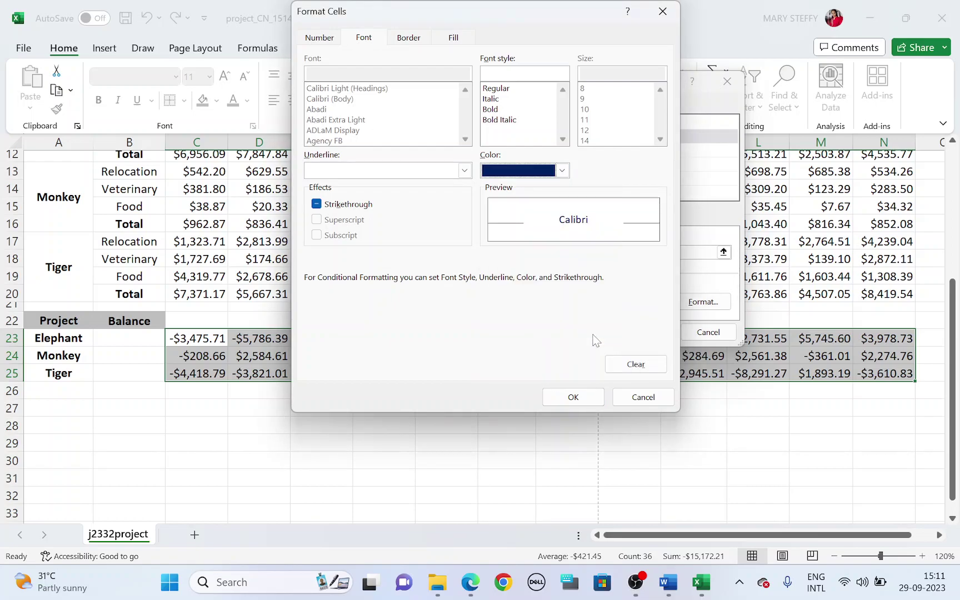
pyautogui.click(455, 39)
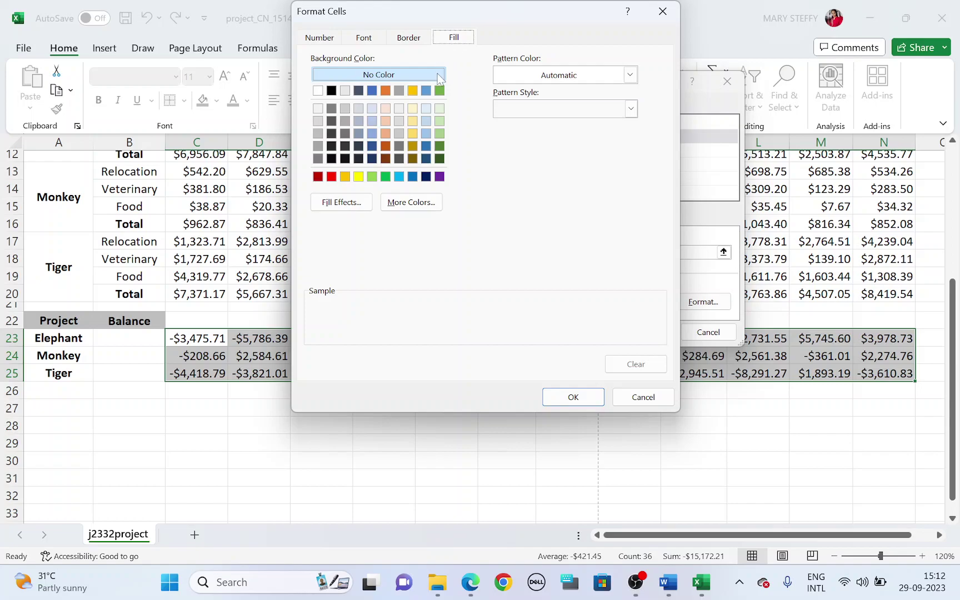
pyautogui.click(440, 121)
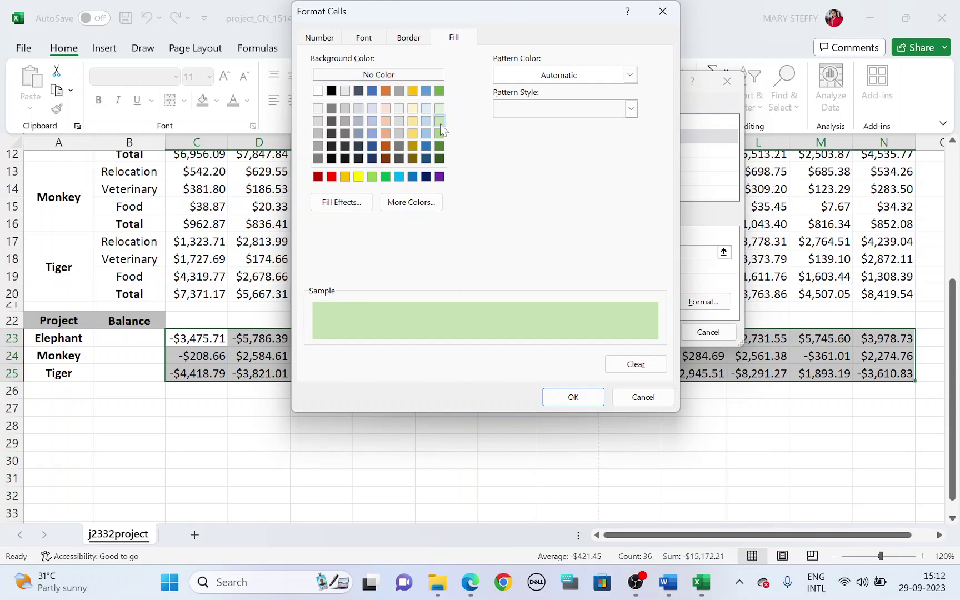
pyautogui.click(571, 396)
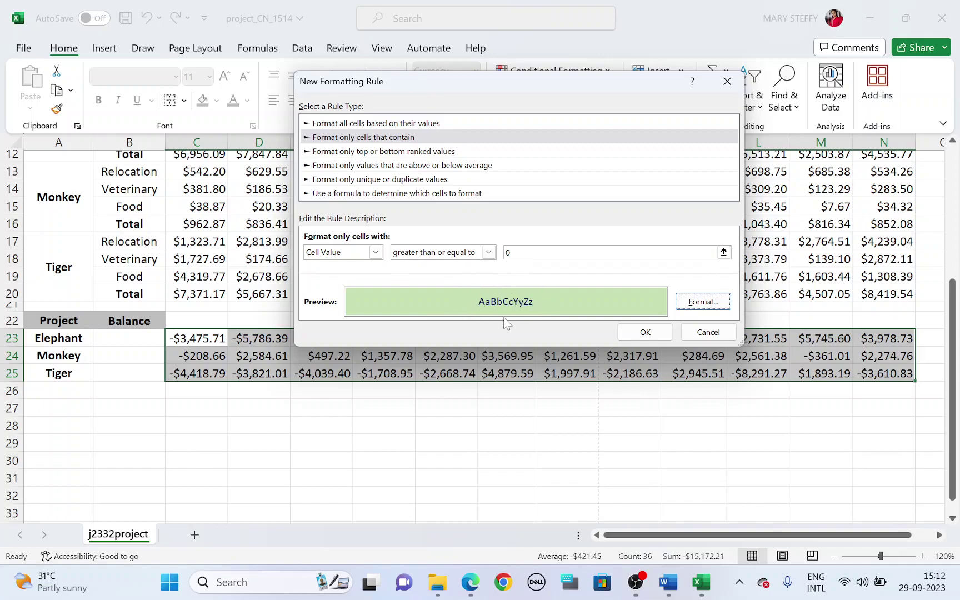
# Apply the zero-or-more rule so C23:N25 balances get a light-green fill
pyautogui.click(650, 332)
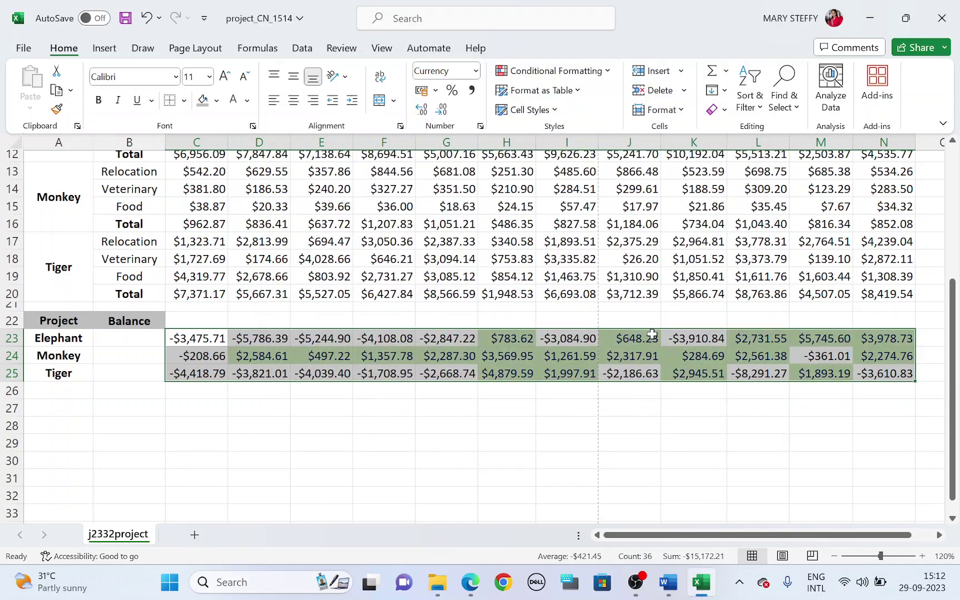
pyautogui.click(635, 427)
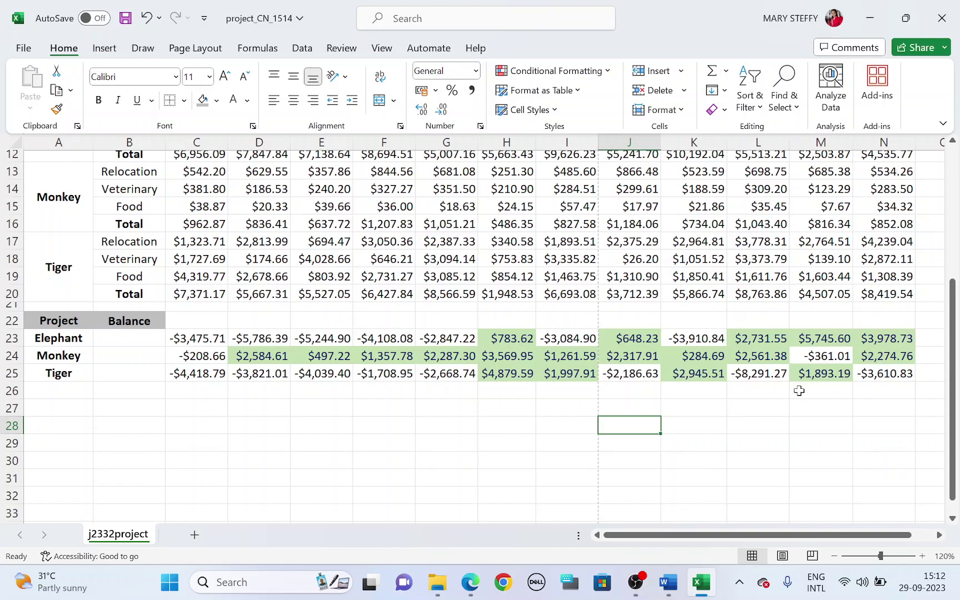
pyautogui.hotkey('alt', 'Tab')
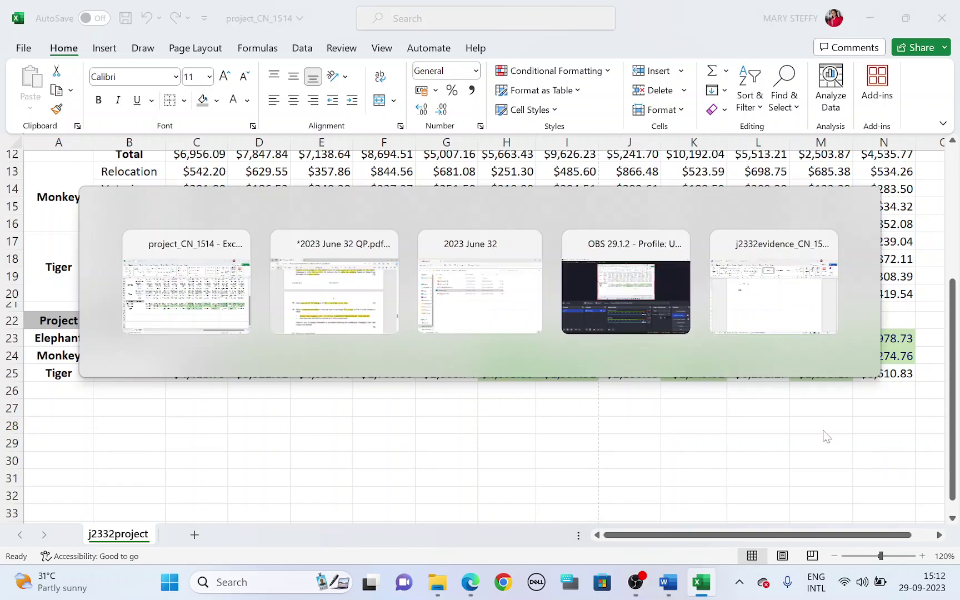
# Check the question's less-than-zero requirement and reselect the balance cells C23:N25
pyautogui.scroll(-2, 327, 420)
pyautogui.moveTo(223, 370); pyautogui.dragTo(302, 370)
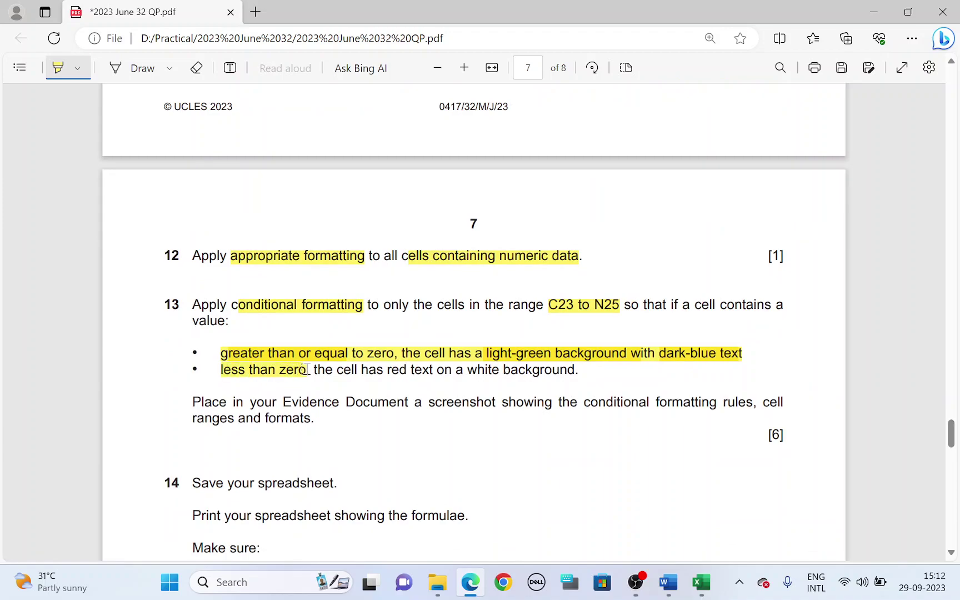
pyautogui.hotkey('alt', 'Tab')
pyautogui.moveTo(200, 338); pyautogui.dragTo(867, 369)
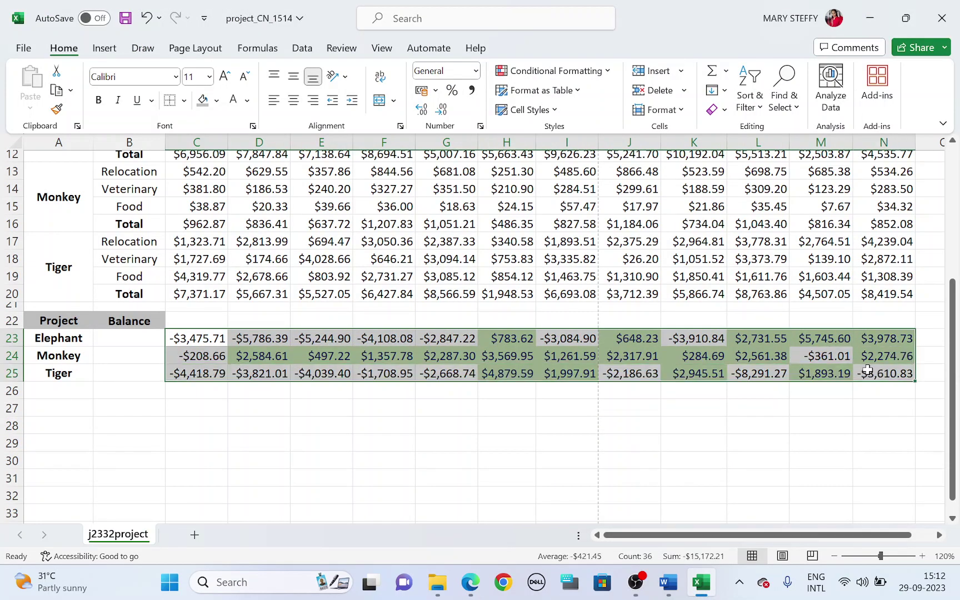
# Start a new 'Format only cells that contain' rule for Cell Value less than 0
pyautogui.click(608, 72)
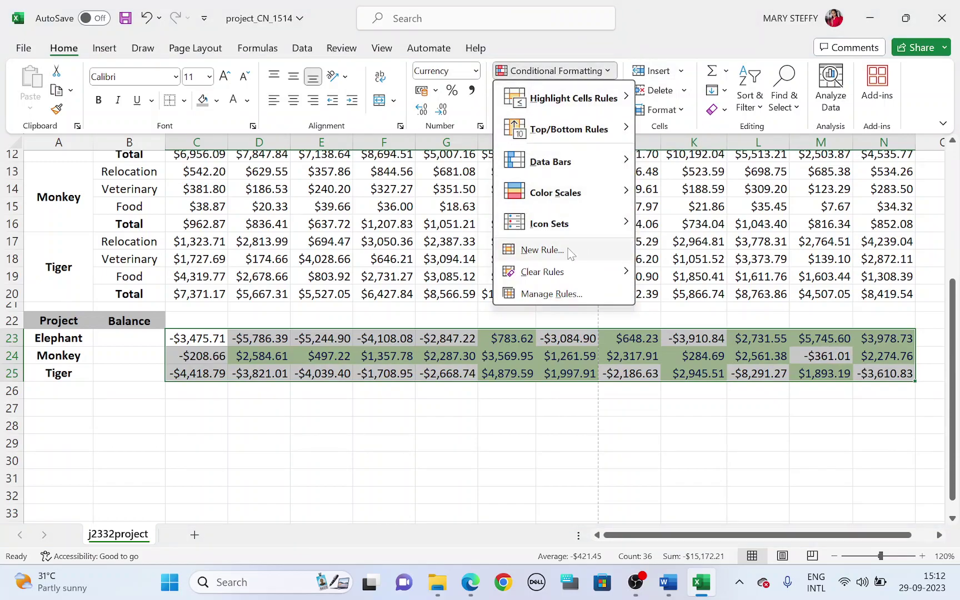
pyautogui.click(542, 250)
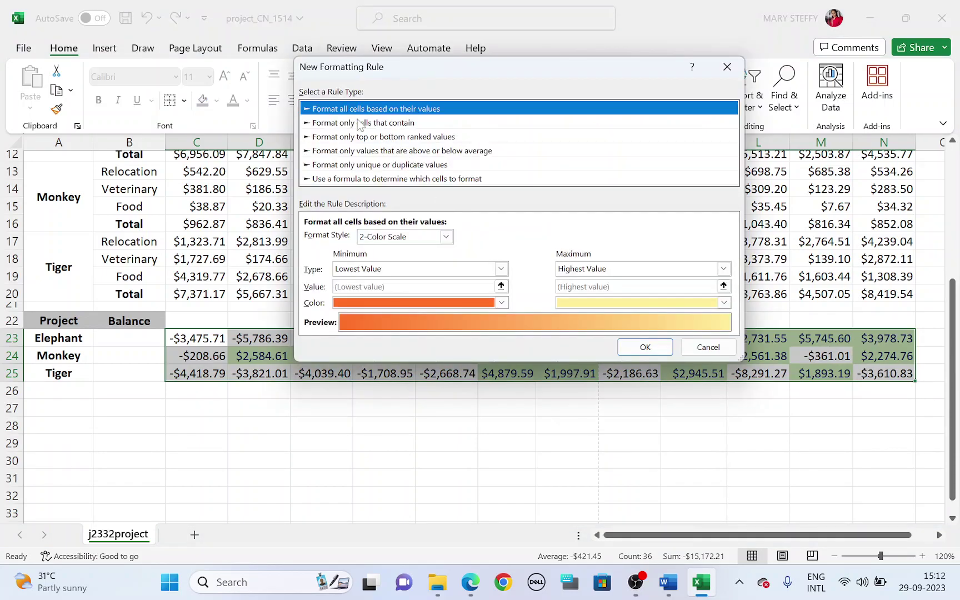
pyautogui.click(362, 123)
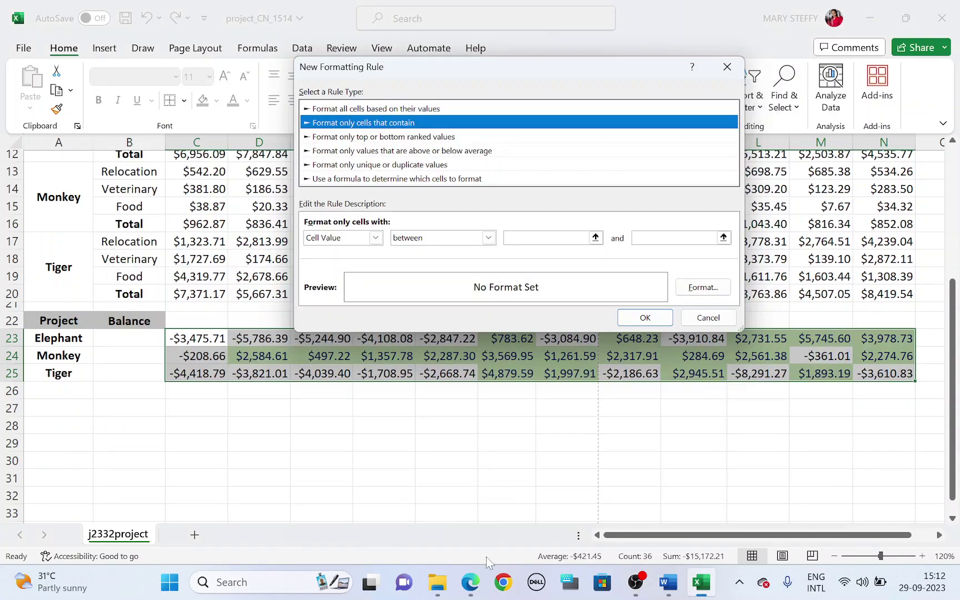
pyautogui.click(470, 581)
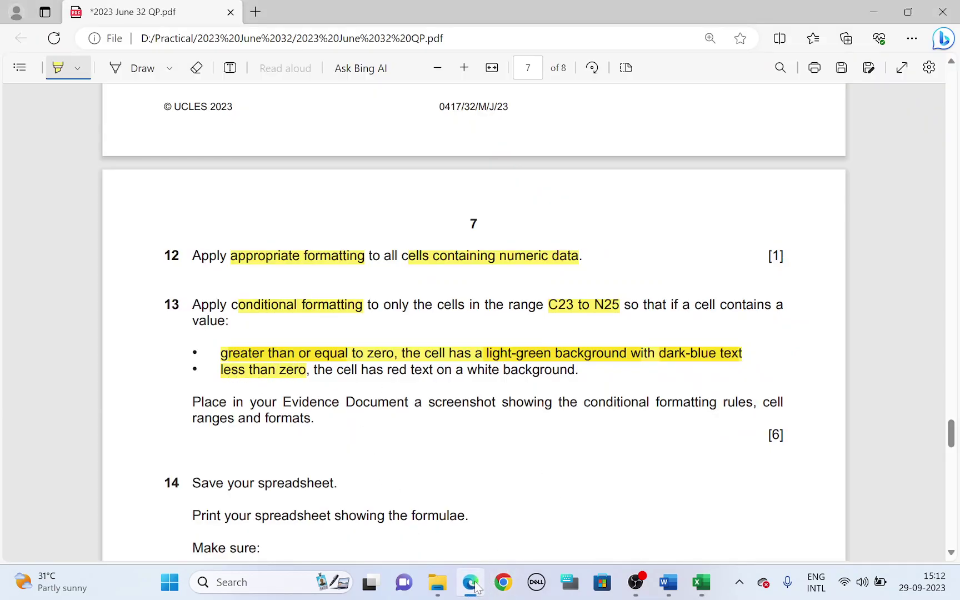
pyautogui.click(470, 582)
pyautogui.click(451, 239)
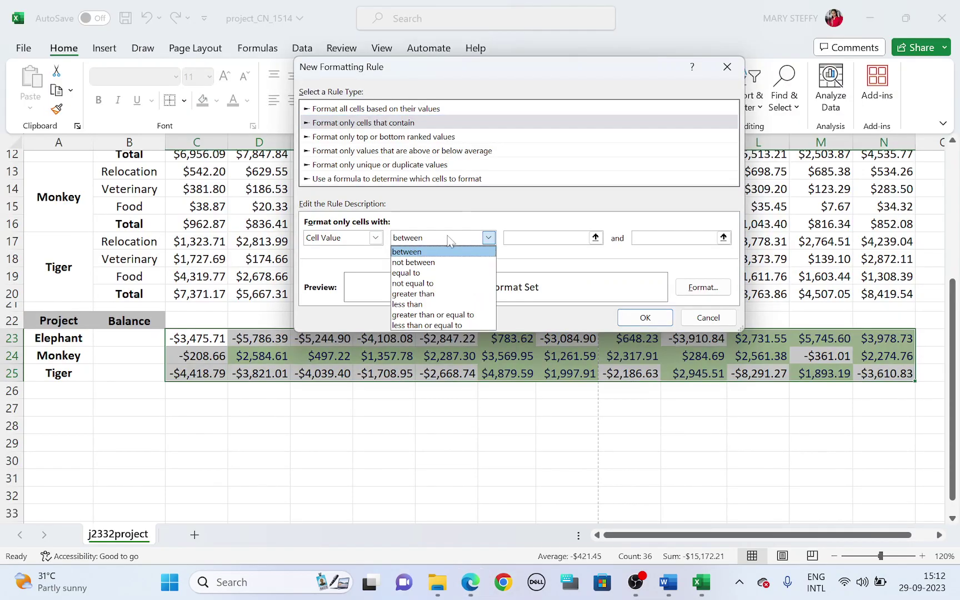
pyautogui.click(432, 305)
pyautogui.click(506, 237)
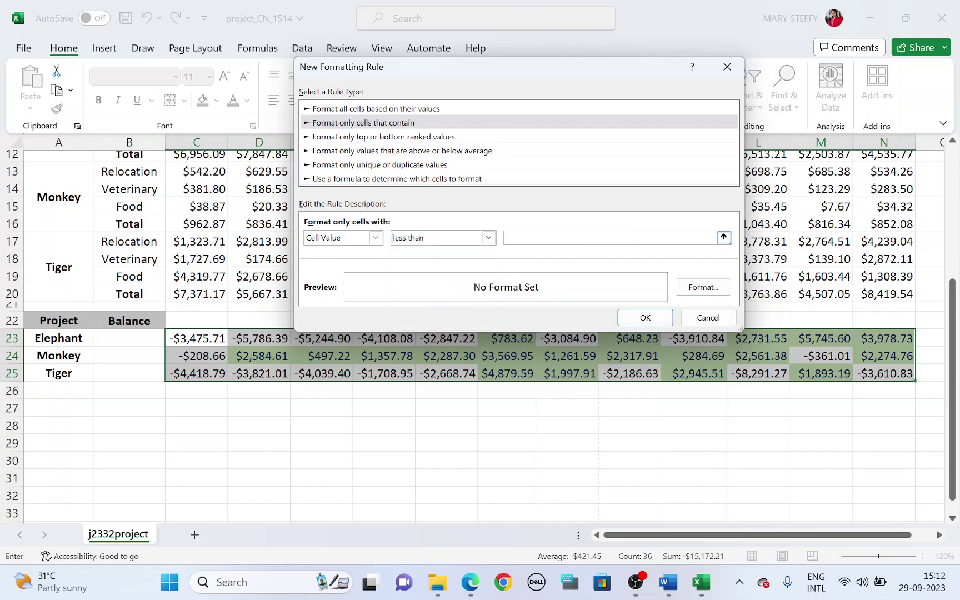
pyautogui.write('0')
# Give the less-than-0 rule a white fill and red font, and apply it
pyautogui.click(711, 288)
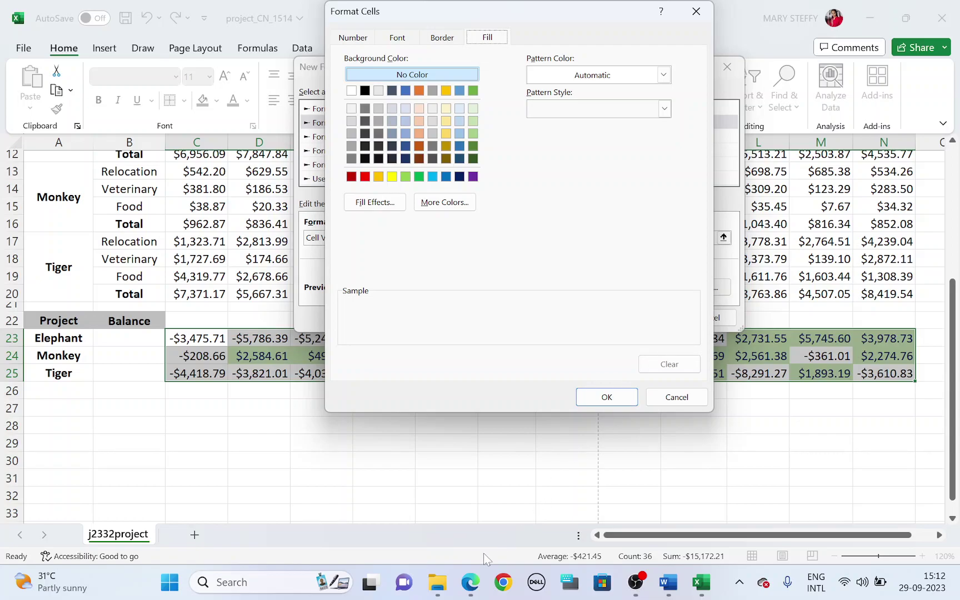
pyautogui.click(471, 581)
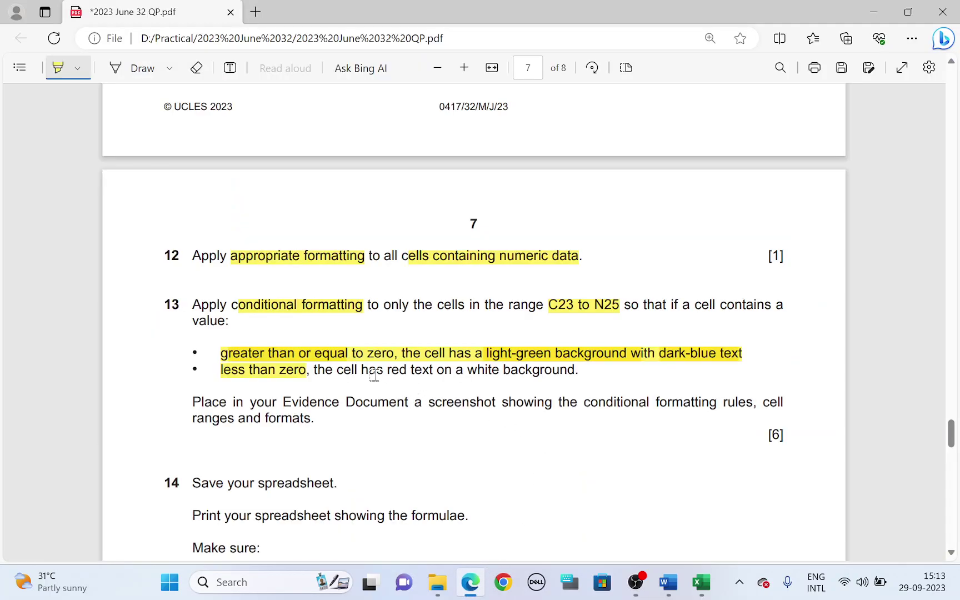
pyautogui.moveTo(388, 368)
pyautogui.mouseDown()
pyautogui.moveTo(613, 357)
pyautogui.moveTo(579, 369)
pyautogui.mouseUp()
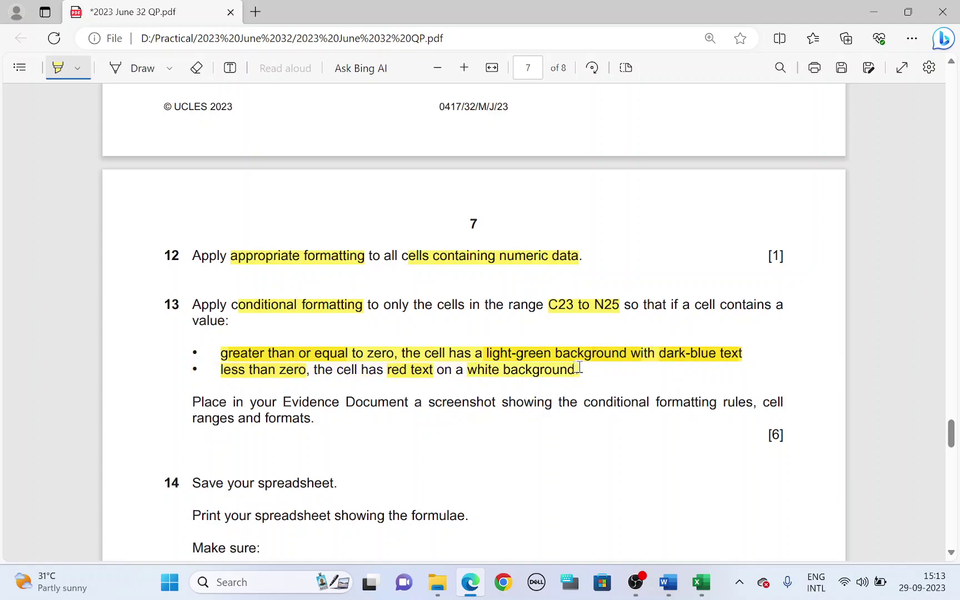
pyautogui.click(476, 587)
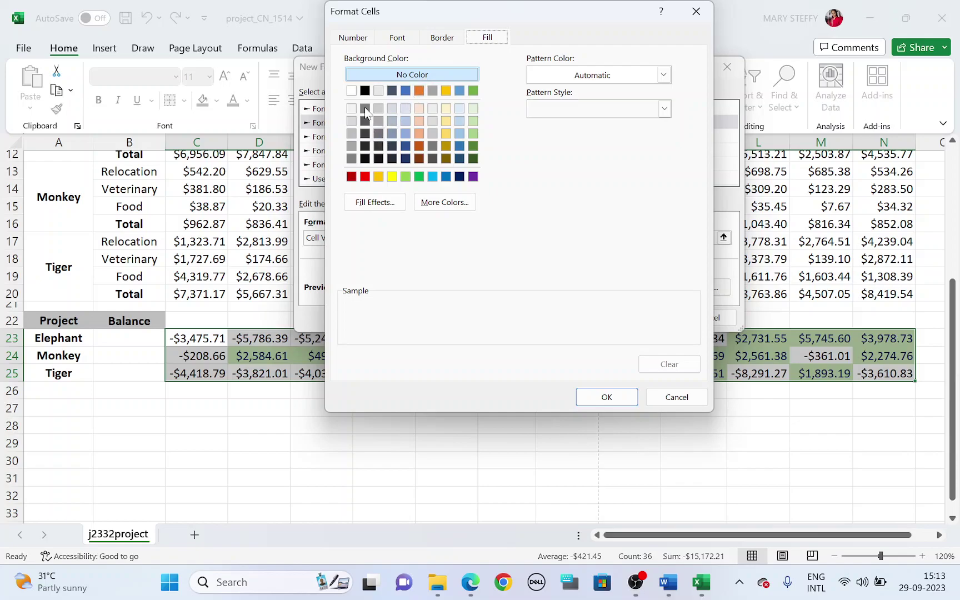
pyautogui.click(352, 92)
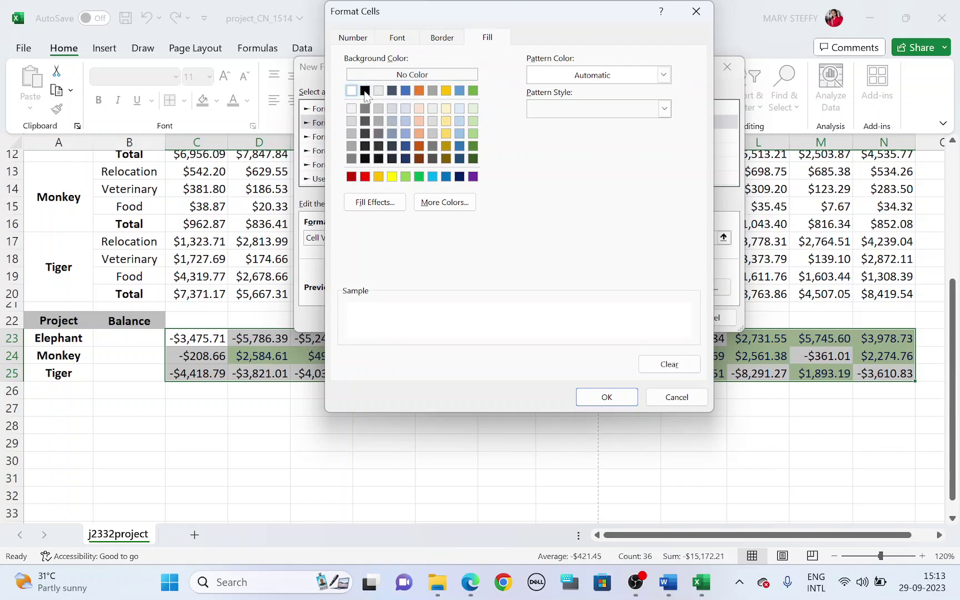
pyautogui.click(391, 40)
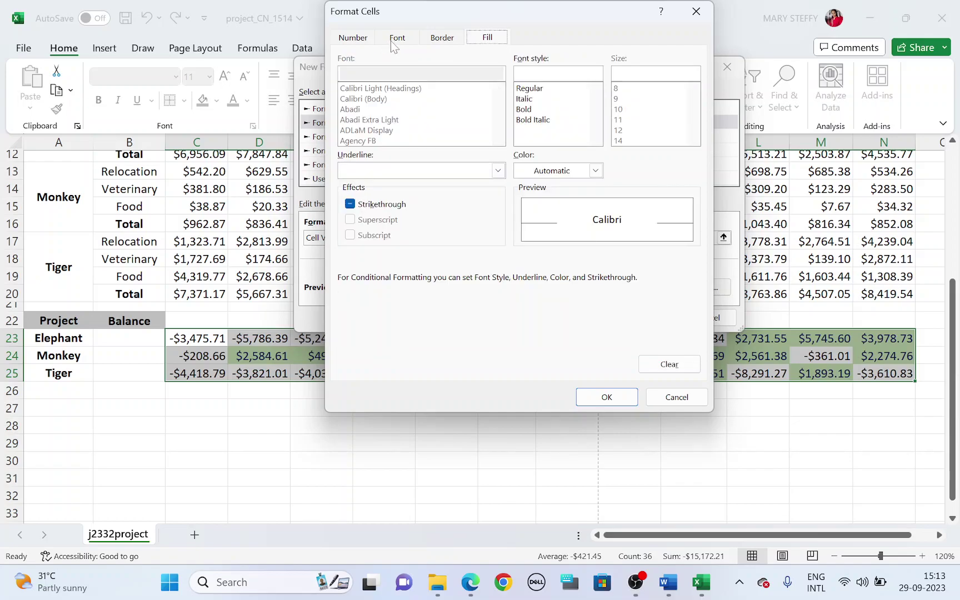
pyautogui.click(596, 170)
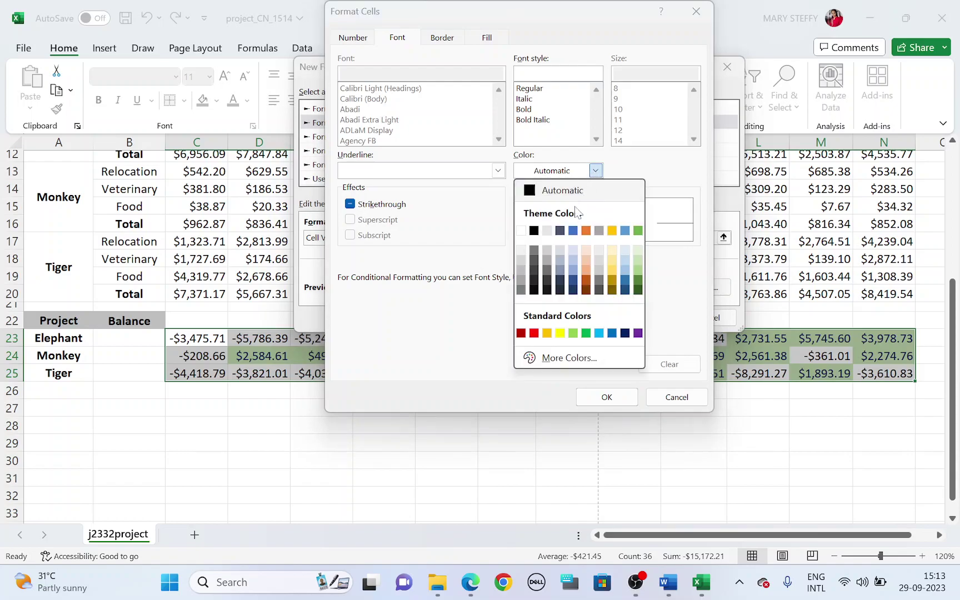
pyautogui.click(536, 336)
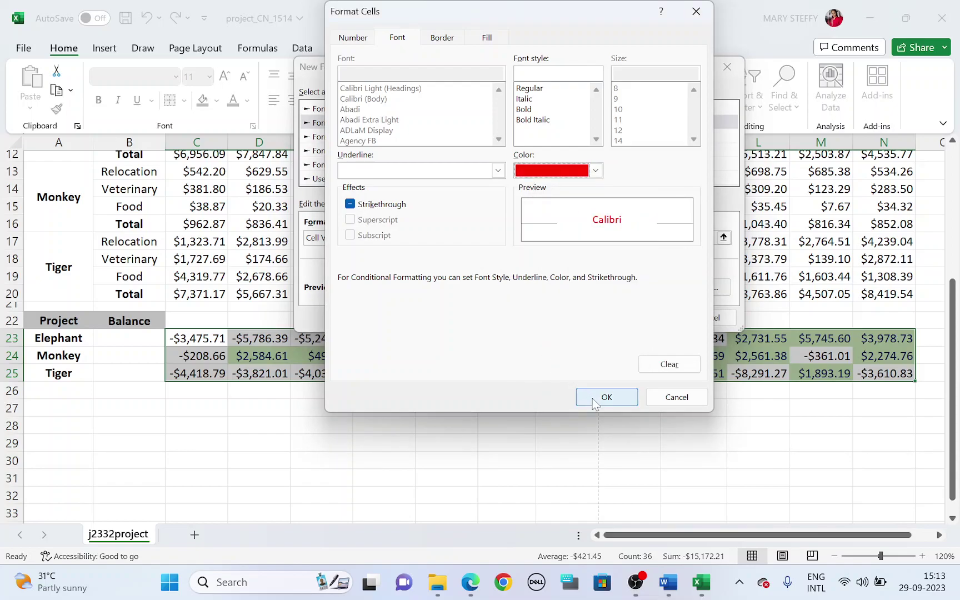
pyautogui.click(594, 400)
pyautogui.click(653, 317)
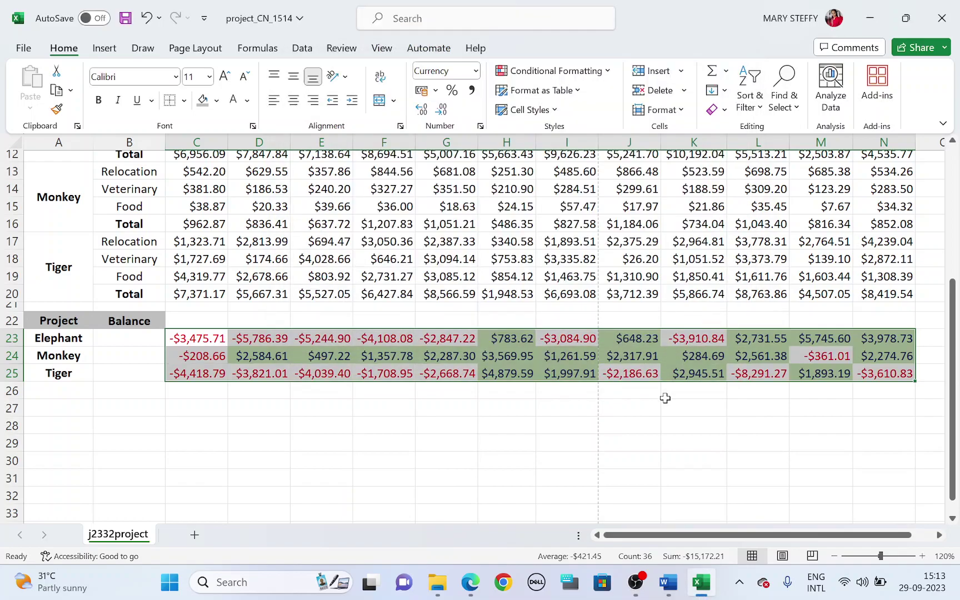
pyautogui.click(667, 427)
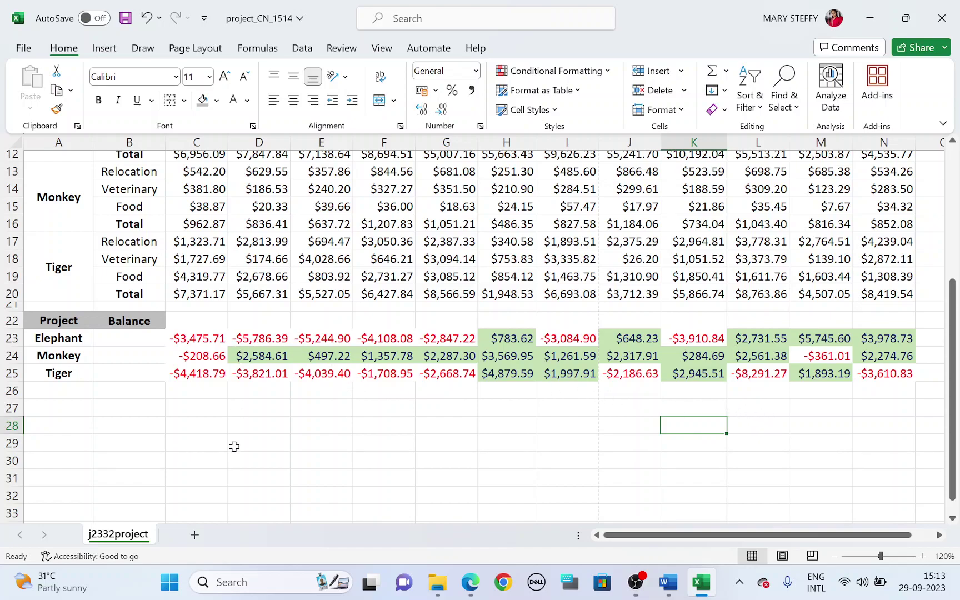
pyautogui.hotkey('alt', 'Tab')
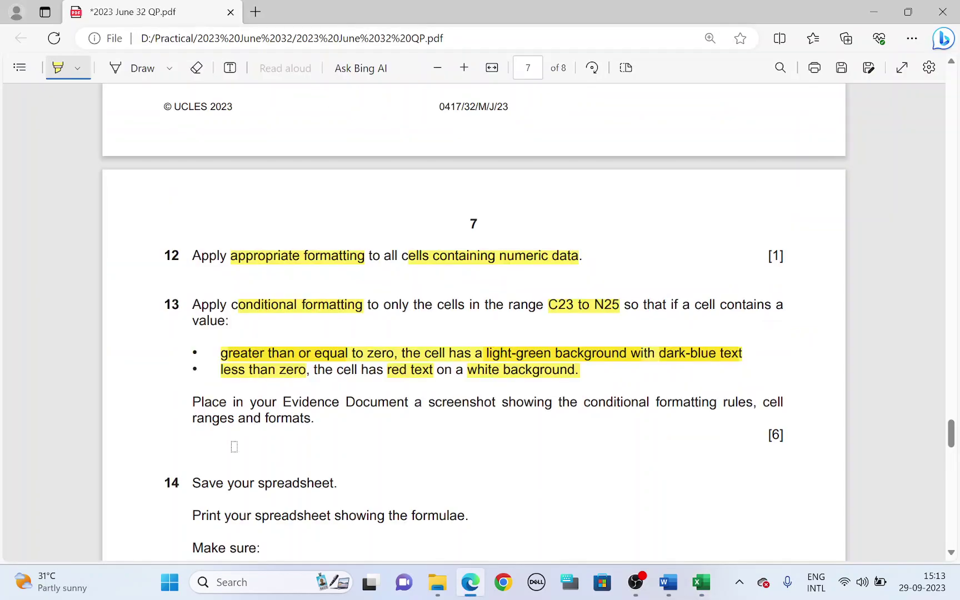
pyautogui.scroll(-1, 234, 446)
pyautogui.moveTo(283, 326)
pyautogui.mouseDown()
pyautogui.moveTo(741, 324)
pyautogui.moveTo(730, 325)
pyautogui.mouseUp()
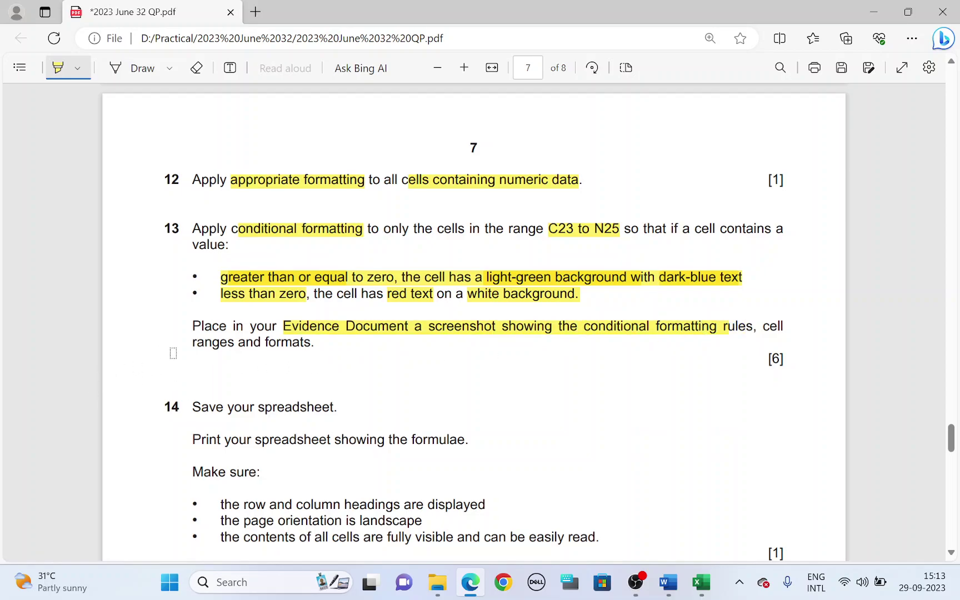
pyautogui.moveTo(188, 341); pyautogui.dragTo(314, 343)
pyautogui.hotkey('alt', 'Tab')
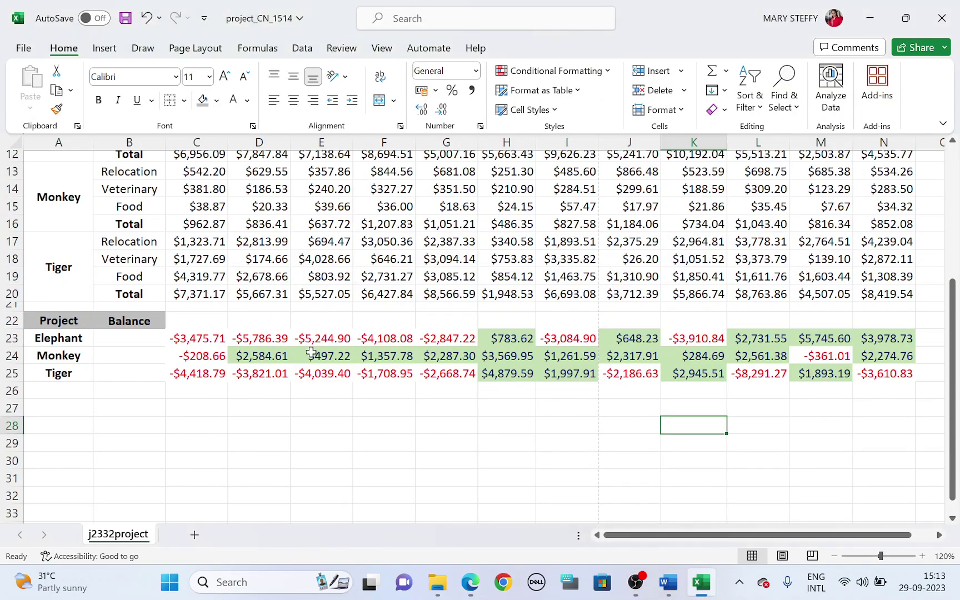
pyautogui.click(387, 422)
pyautogui.moveTo(193, 334); pyautogui.dragTo(881, 370)
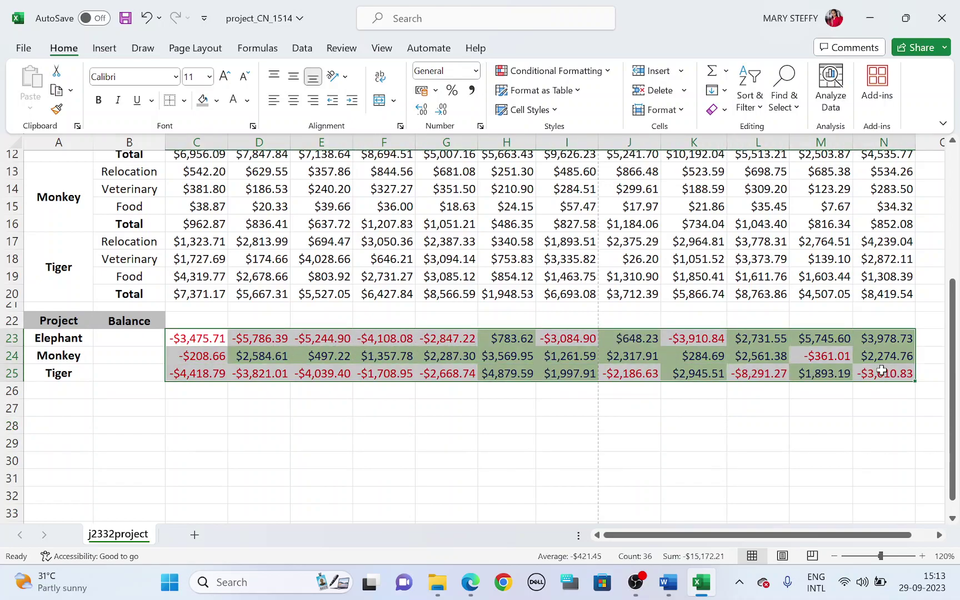
# Snip the Conditional Formatting Rules Manager showing both C23:N25 rules, then close it with OK
pyautogui.click(535, 74)
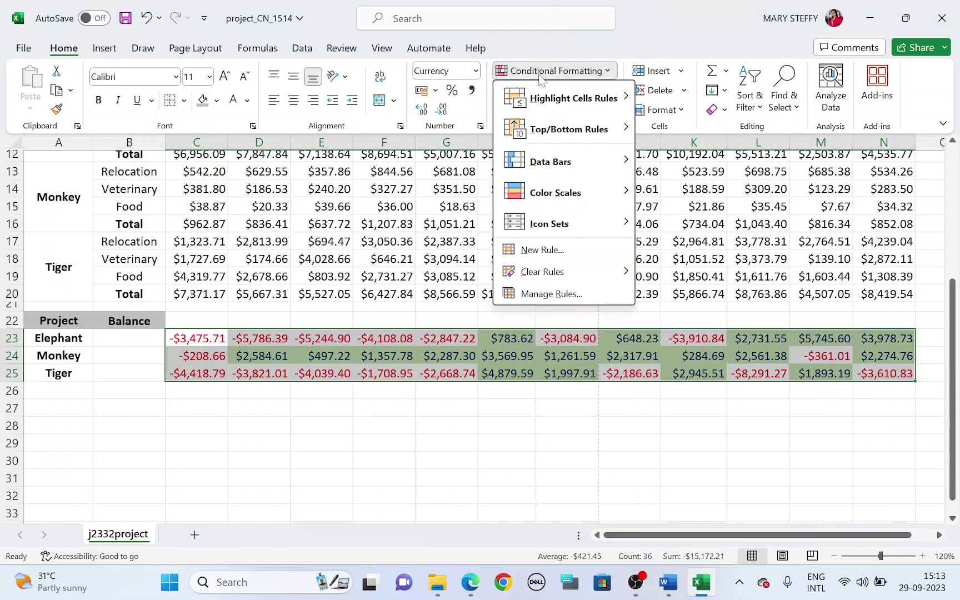
pyautogui.click(569, 296)
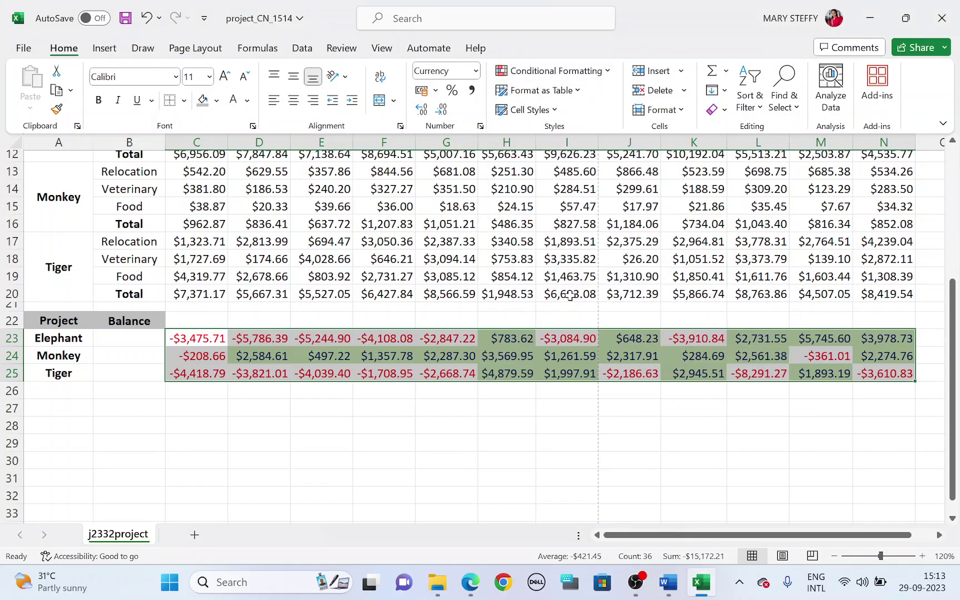
pyautogui.moveTo(558, 92); pyautogui.dragTo(450, 167)
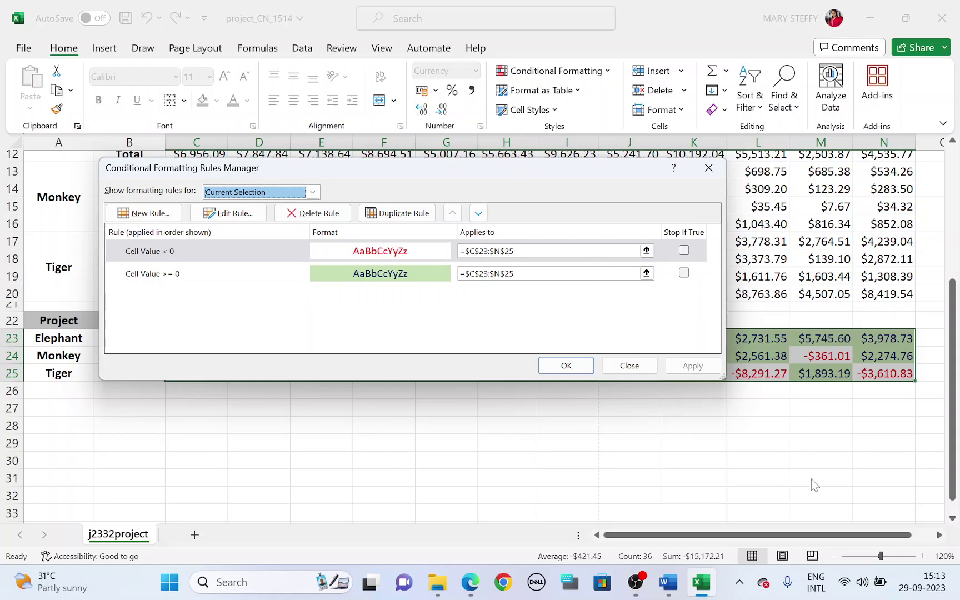
pyautogui.press('super+shift+s')
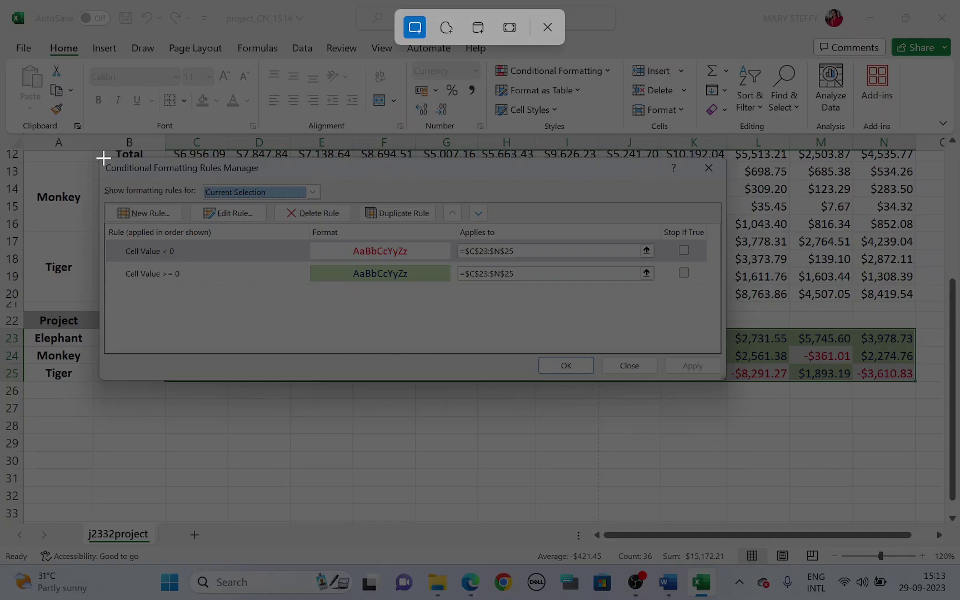
pyautogui.moveTo(97, 154); pyautogui.dragTo(732, 383)
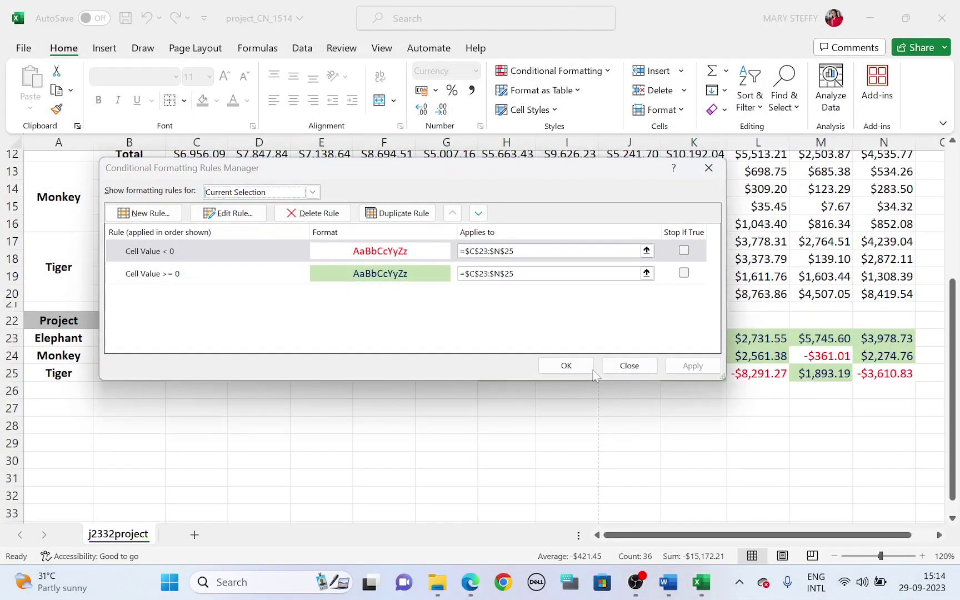
pyautogui.click(566, 365)
pyautogui.click(666, 461)
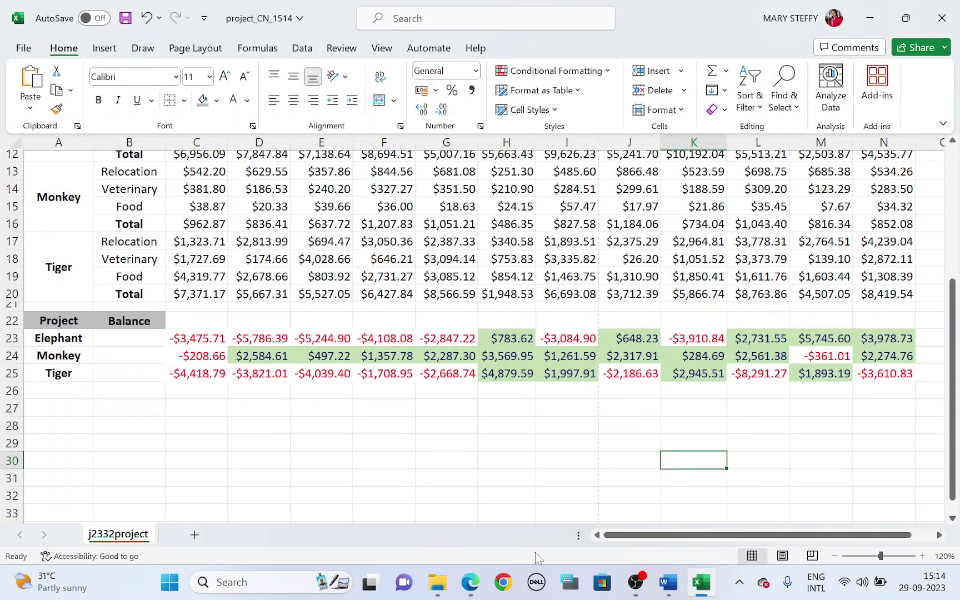
# Type 'Step 13' in the evidence document and paste the rules screenshot below it
pyautogui.click(470, 583)
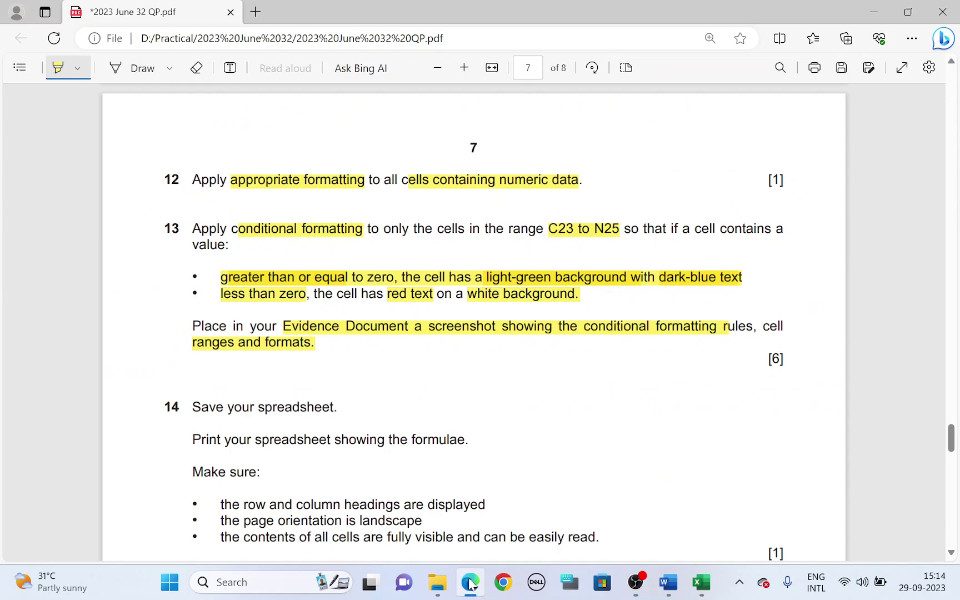
pyautogui.click(470, 583)
pyautogui.click(669, 582)
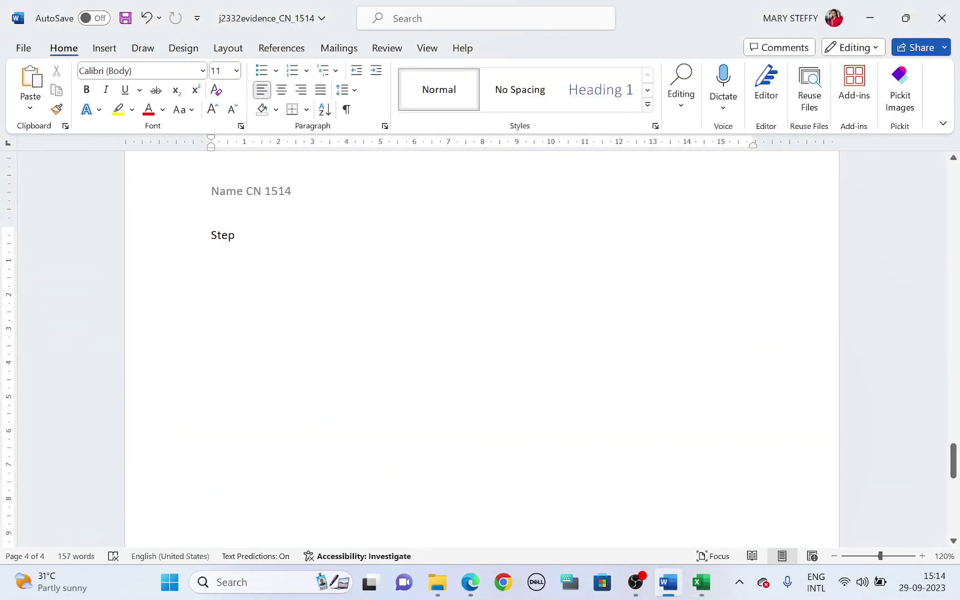
pyautogui.write('13')
pyautogui.press('Return')
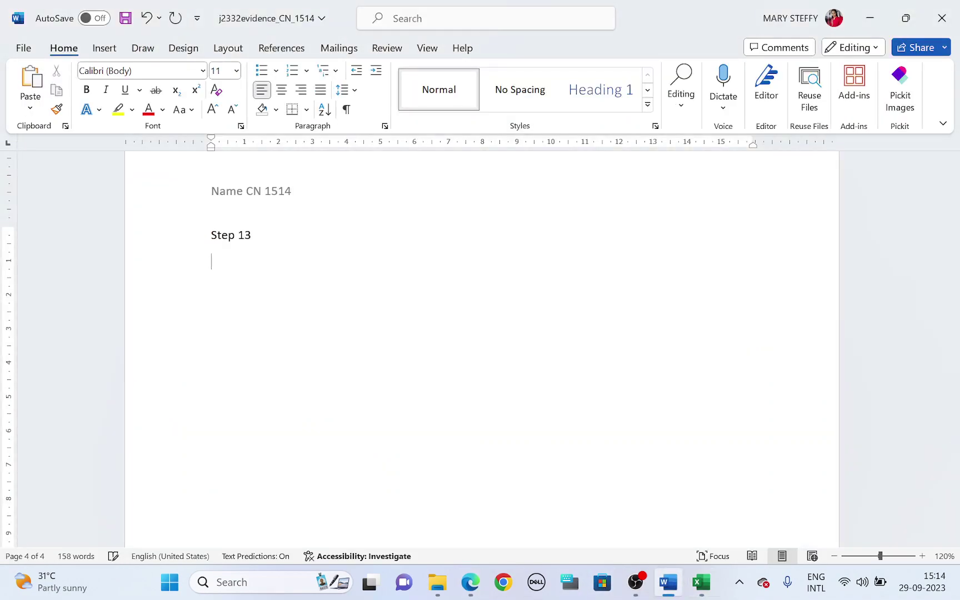
pyautogui.hotkey('ctrl', 'v')
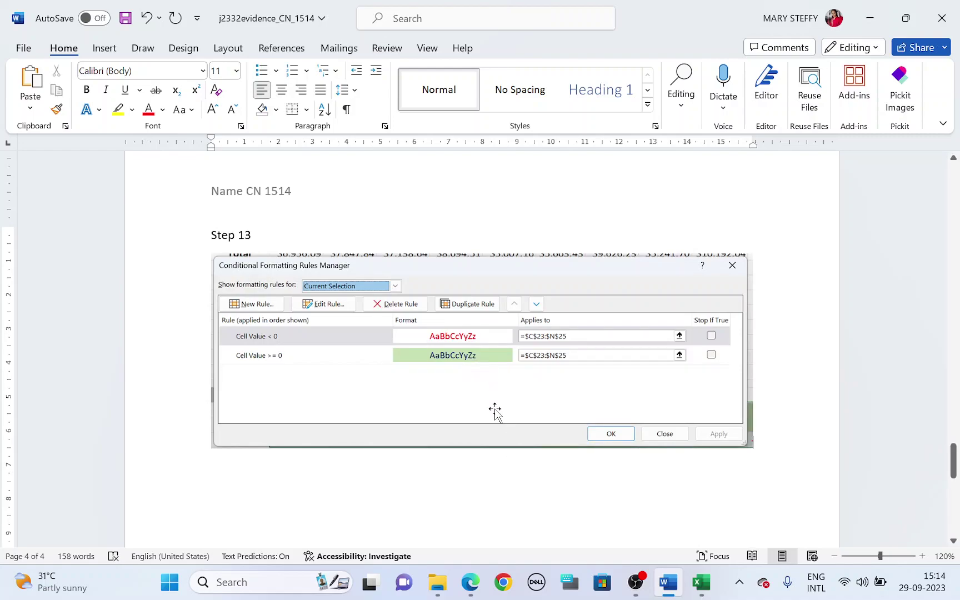
pyautogui.click(470, 582)
pyautogui.scroll(-1, 372, 423)
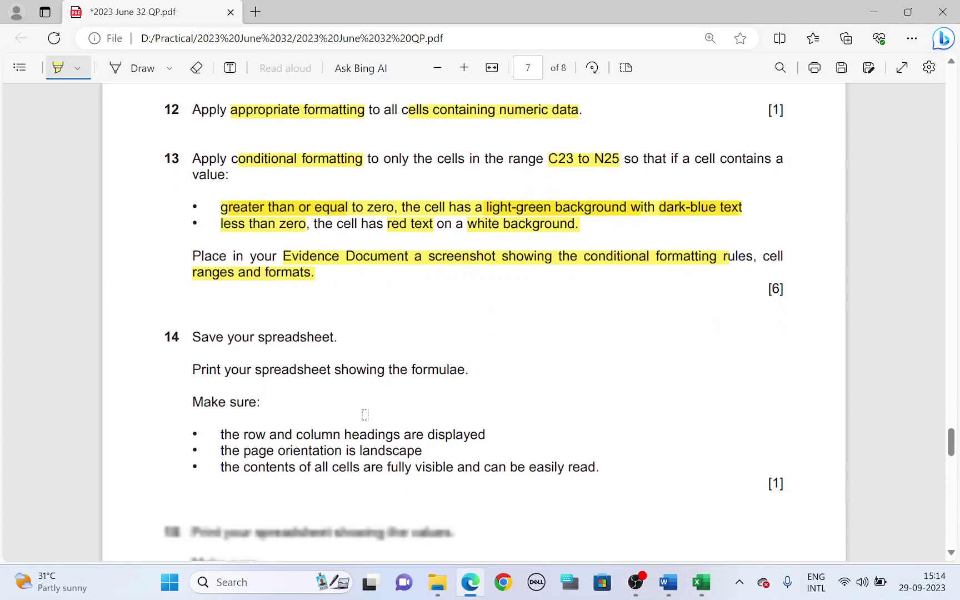
pyautogui.click(701, 582)
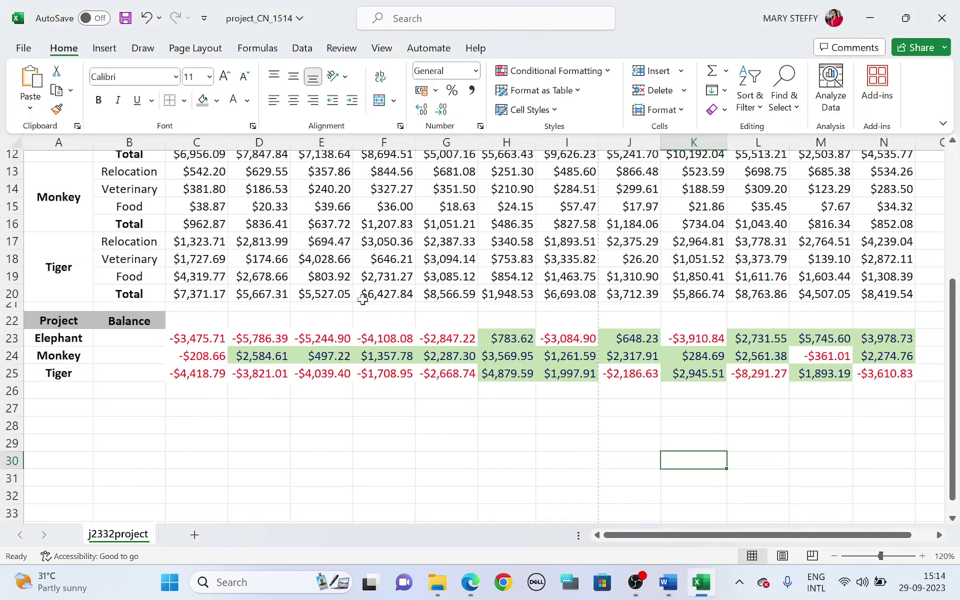
# Save the workbook with Ctrl+S, then select the entire worksheet
pyautogui.hotkey('alt', 'Tab')
pyautogui.hotkey('alt', 'Tab')
pyautogui.hotkey('ctrl', 's')
pyautogui.hotkey('alt', 'Tab')
pyautogui.moveTo(201, 361); pyautogui.dragTo(445, 357)
pyautogui.hotkey('alt', 'Tab')
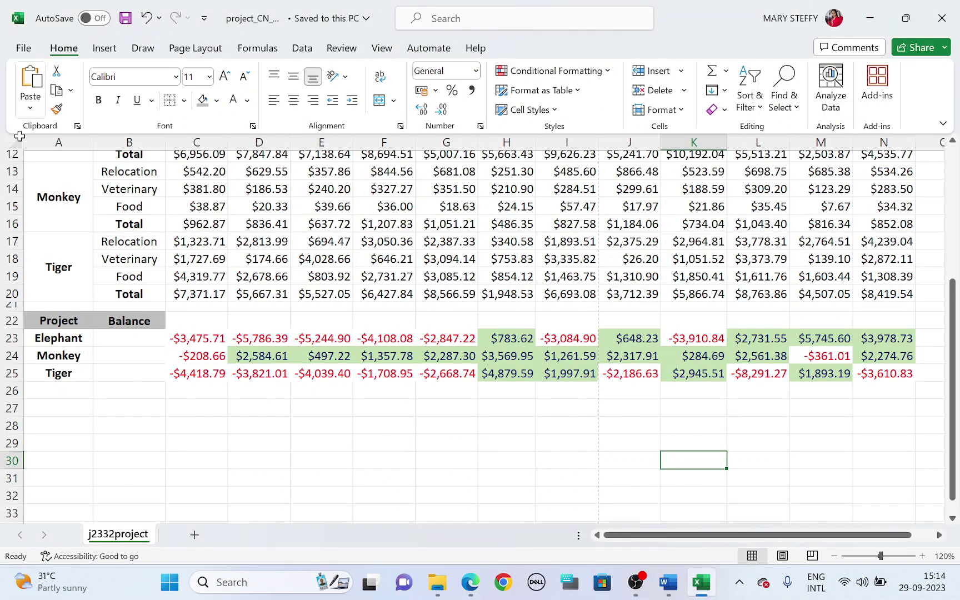
pyautogui.click(15, 142)
# Show formulas in the sheet and autofit every column to its contents
pyautogui.click(257, 48)
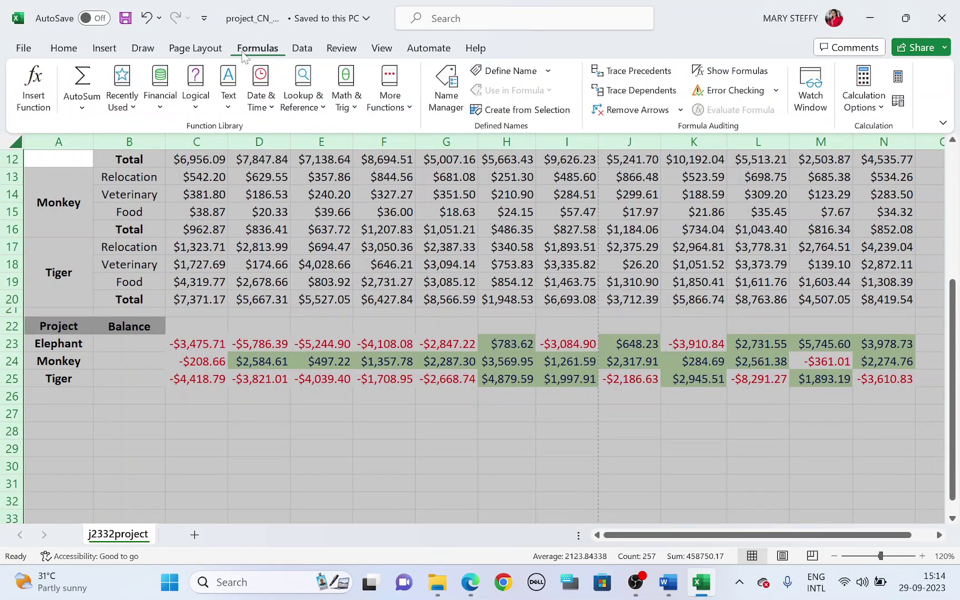
pyautogui.click(732, 77)
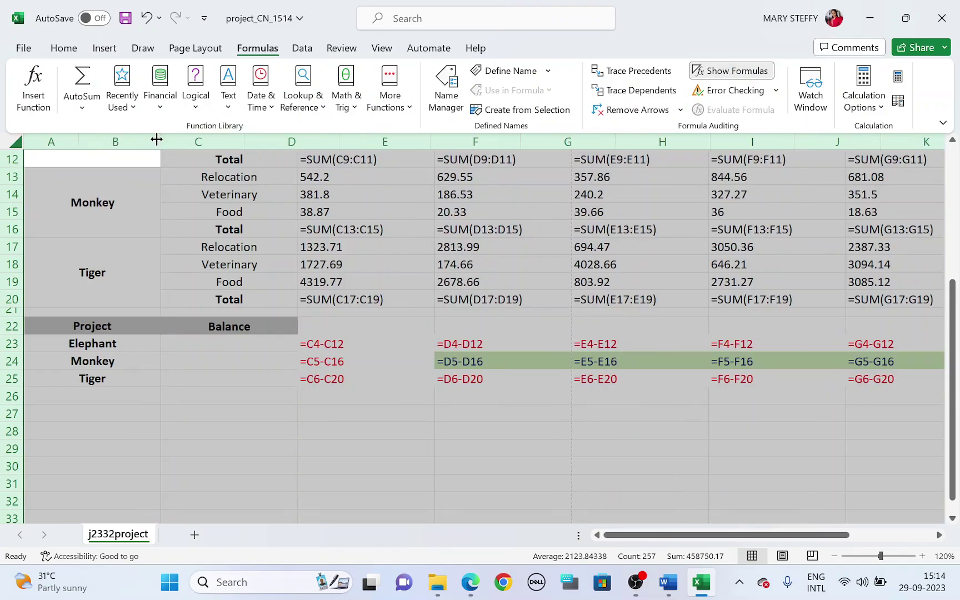
pyautogui.doubleClick(159, 142)
pyautogui.scroll(4, 341, 396)
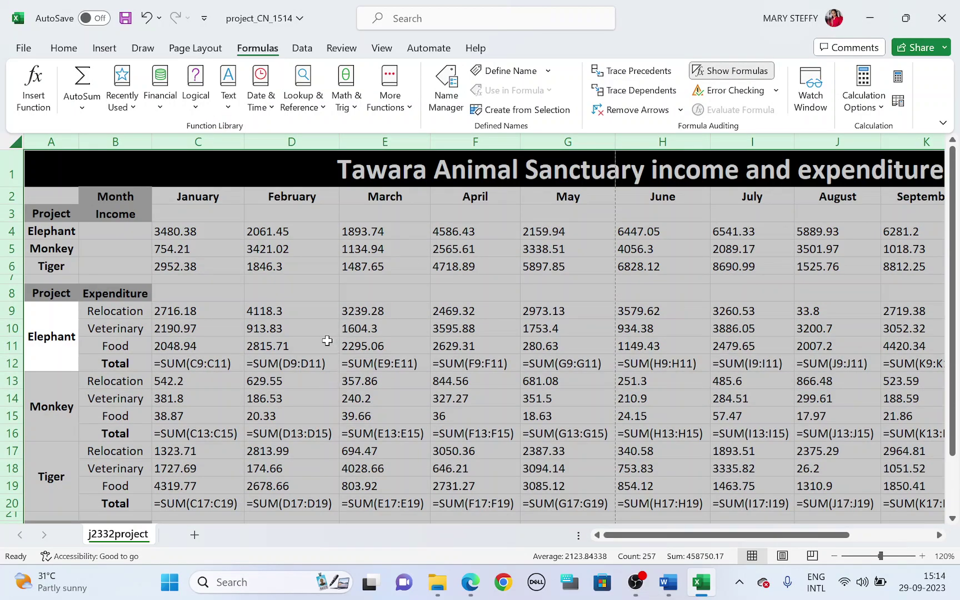
pyautogui.hotkey('alt', 'Tab')
pyautogui.moveTo(242, 431)
pyautogui.mouseDown()
pyautogui.moveTo(426, 442)
pyautogui.moveTo(460, 430)
pyautogui.mouseUp()
pyautogui.hotkey('alt', 'Tab')
# Set rows 1–25 as the print area and turn on printing of headings
pyautogui.moveTo(128, 176); pyautogui.dragTo(126, 498)
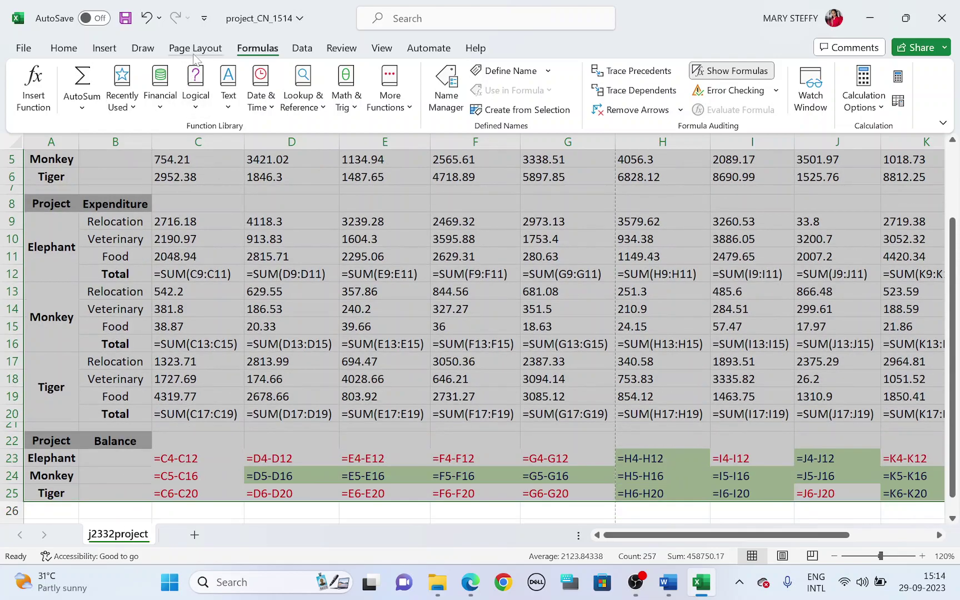
pyautogui.click(196, 48)
pyautogui.click(256, 92)
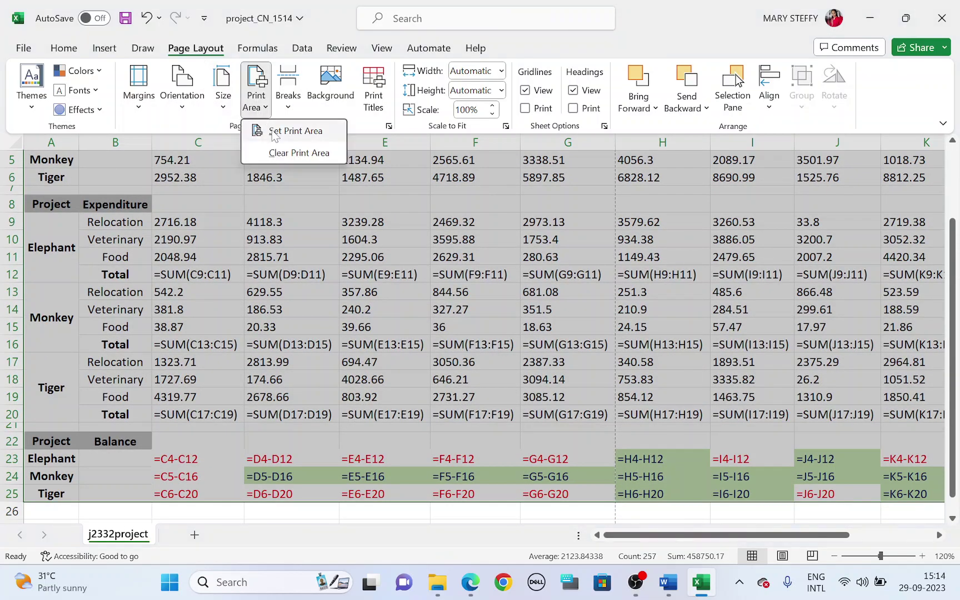
pyautogui.click(274, 134)
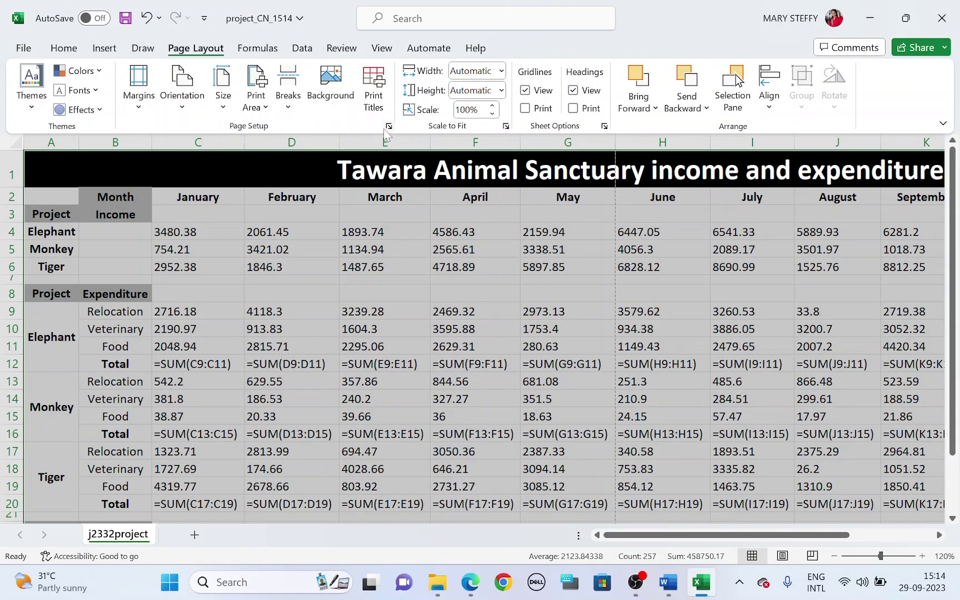
pyautogui.click(573, 109)
pyautogui.hotkey('alt', 'Tab')
pyautogui.moveTo(228, 443)
pyautogui.mouseDown()
pyautogui.moveTo(412, 461)
pyautogui.moveTo(418, 444)
pyautogui.mouseUp()
pyautogui.hotkey('alt', 'Tab')
# Set the page orientation to Landscape
pyautogui.click(182, 86)
pyautogui.click(200, 169)
pyautogui.hotkey('alt', 'Tab')
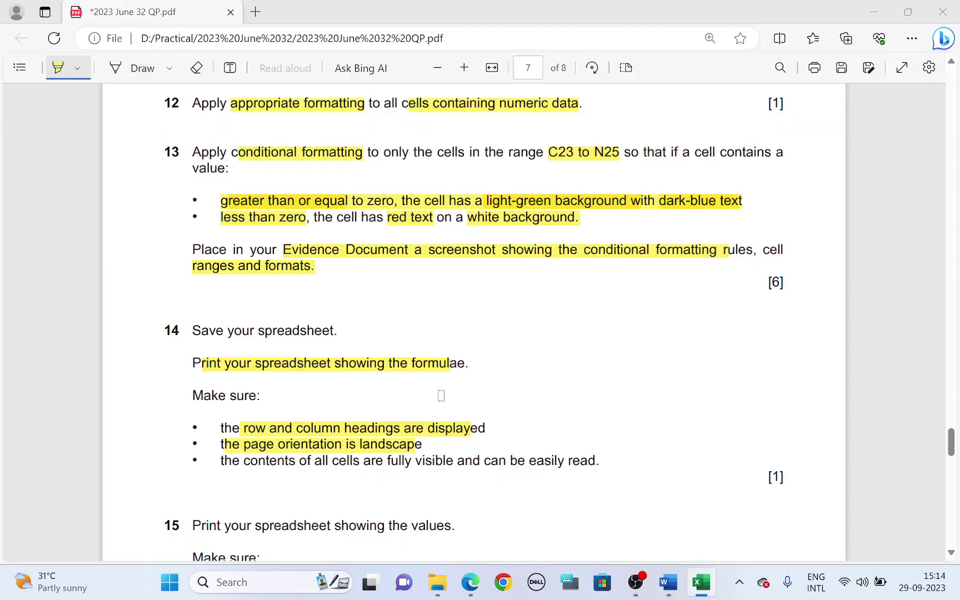
pyautogui.moveTo(249, 466)
pyautogui.mouseDown()
pyautogui.moveTo(548, 471)
pyautogui.moveTo(572, 460)
pyautogui.mouseUp()
pyautogui.hotkey('alt', 'Tab')
# Check both pages of the formulae print preview, then return to the worksheet
pyautogui.hotkey('ctrl', 'p')
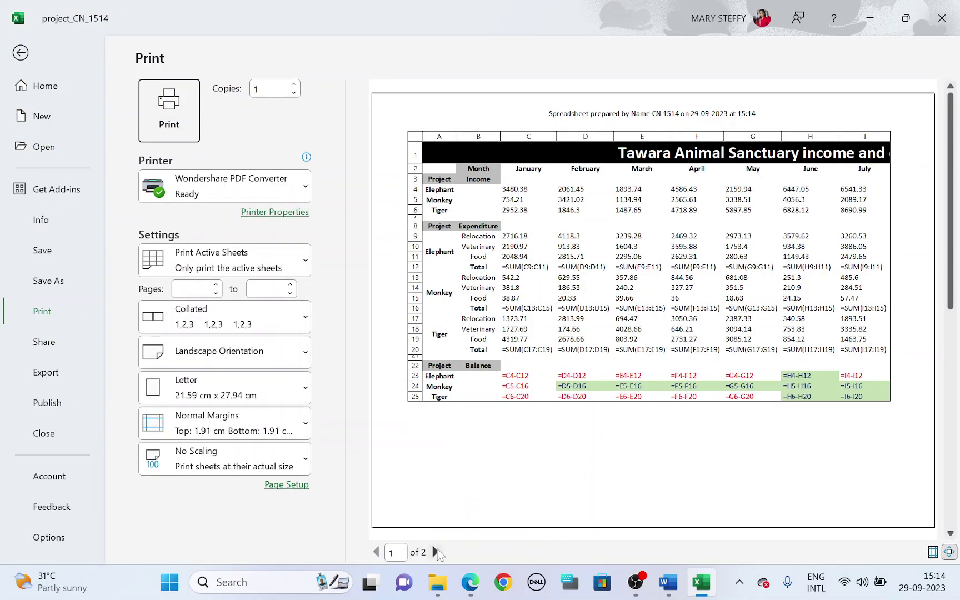
pyautogui.click(435, 552)
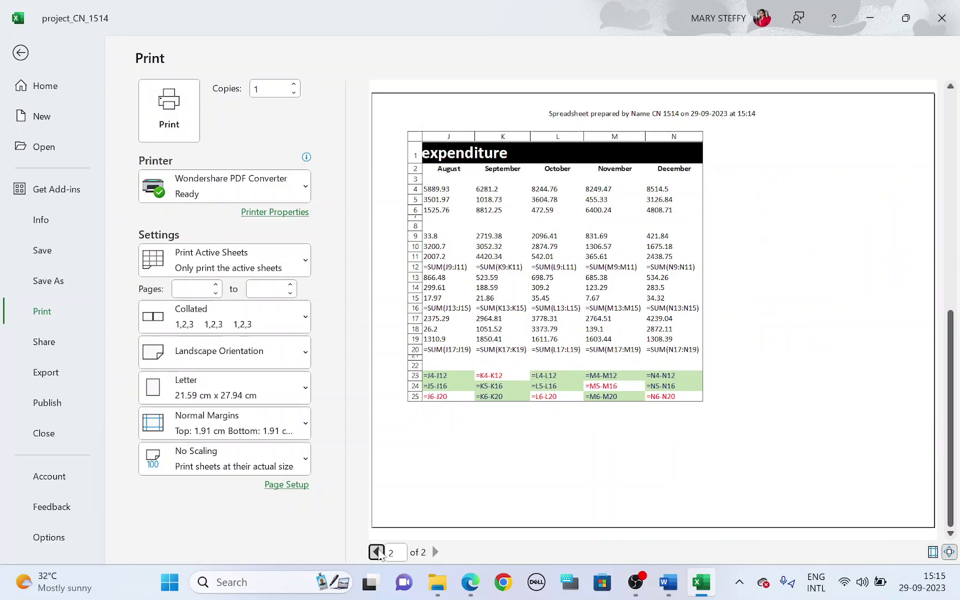
pyautogui.click(376, 552)
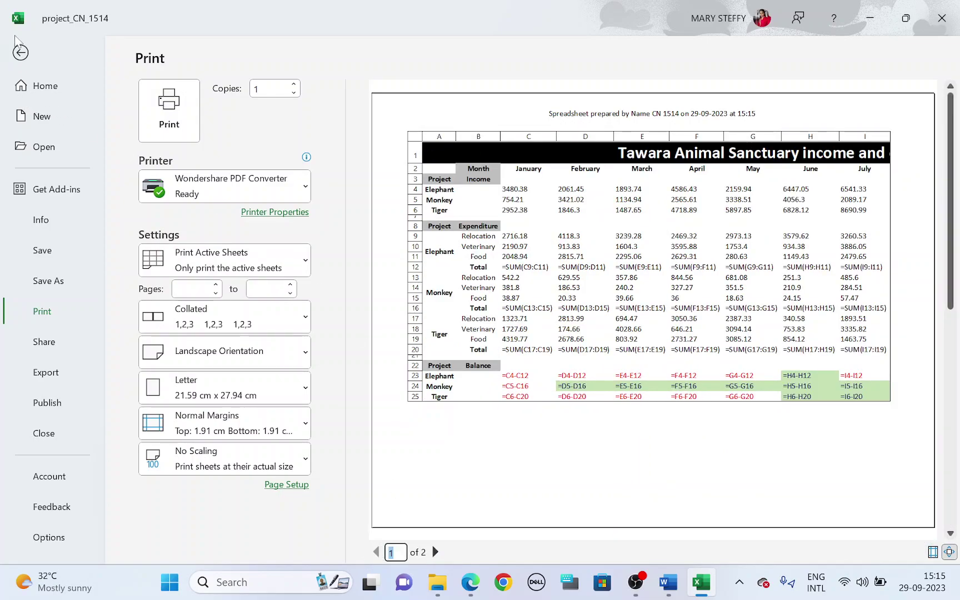
pyautogui.click(20, 52)
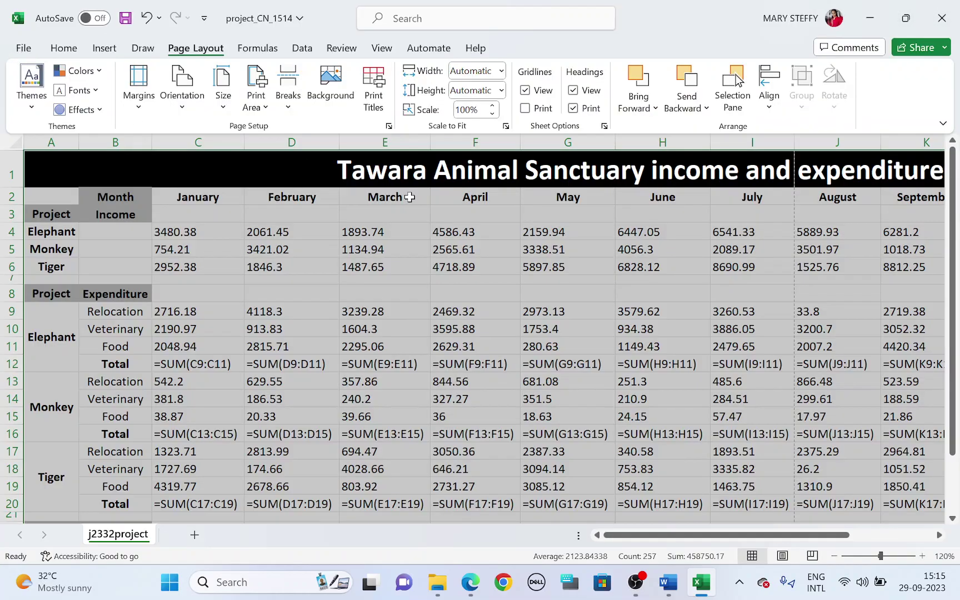
pyautogui.hotkey('alt', 'Tab')
# Turn off Show Formulas and autofit all columns so the values display fully
pyautogui.scroll(-3, 358, 350)
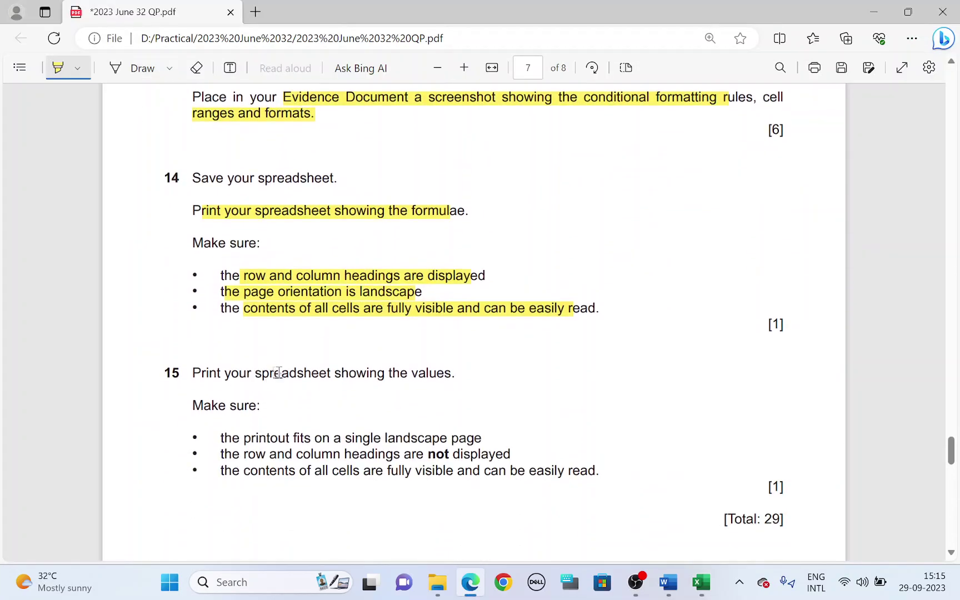
pyautogui.moveTo(240, 373); pyautogui.dragTo(457, 373)
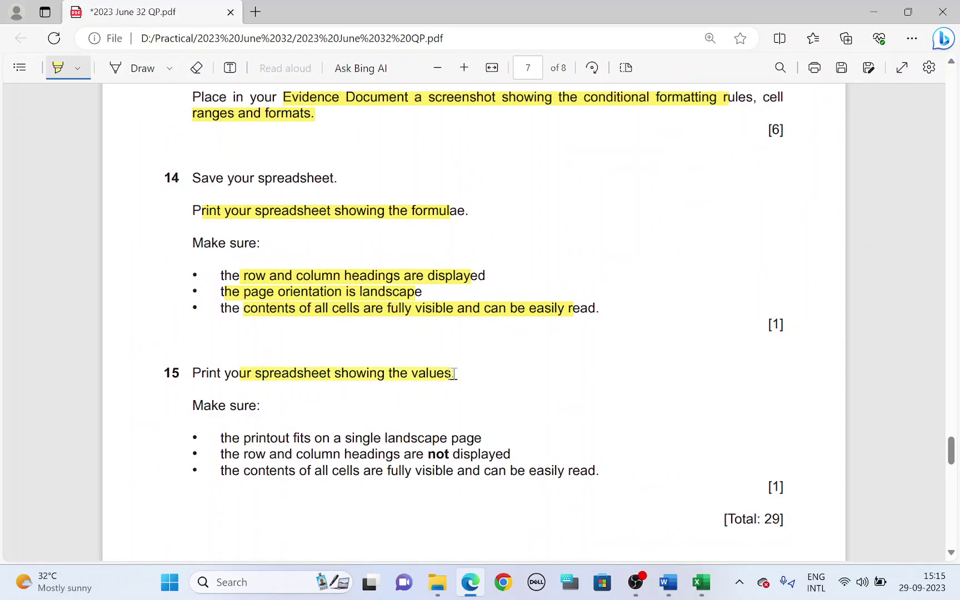
pyautogui.hotkey('alt', 'Tab')
pyautogui.click(257, 48)
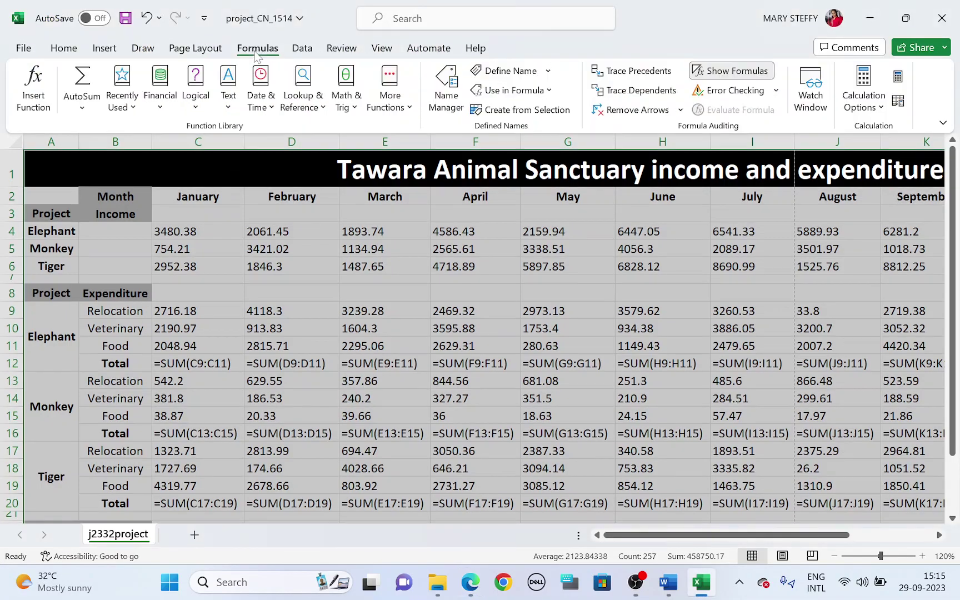
pyautogui.click(763, 76)
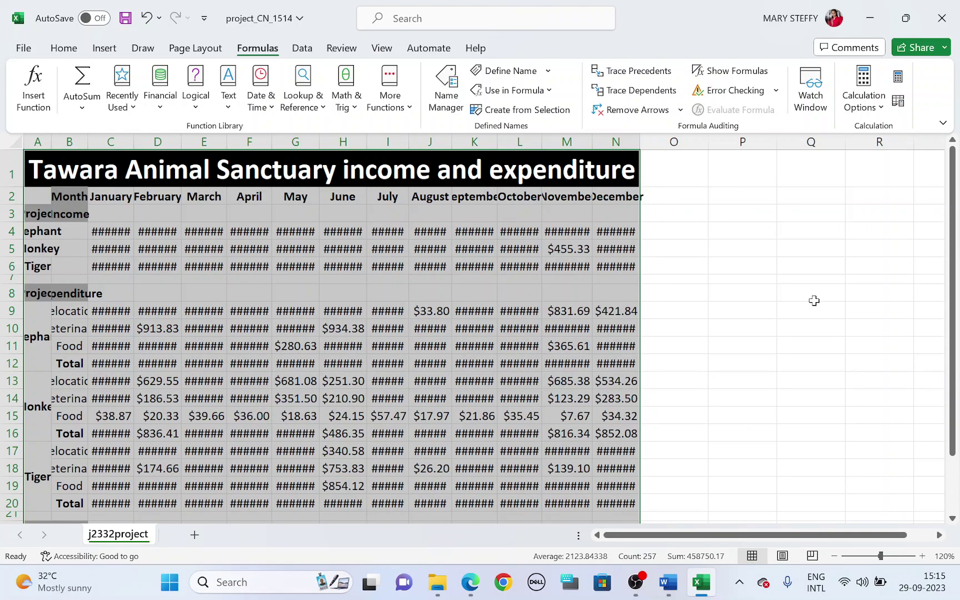
pyautogui.click(814, 300)
pyautogui.click(15, 143)
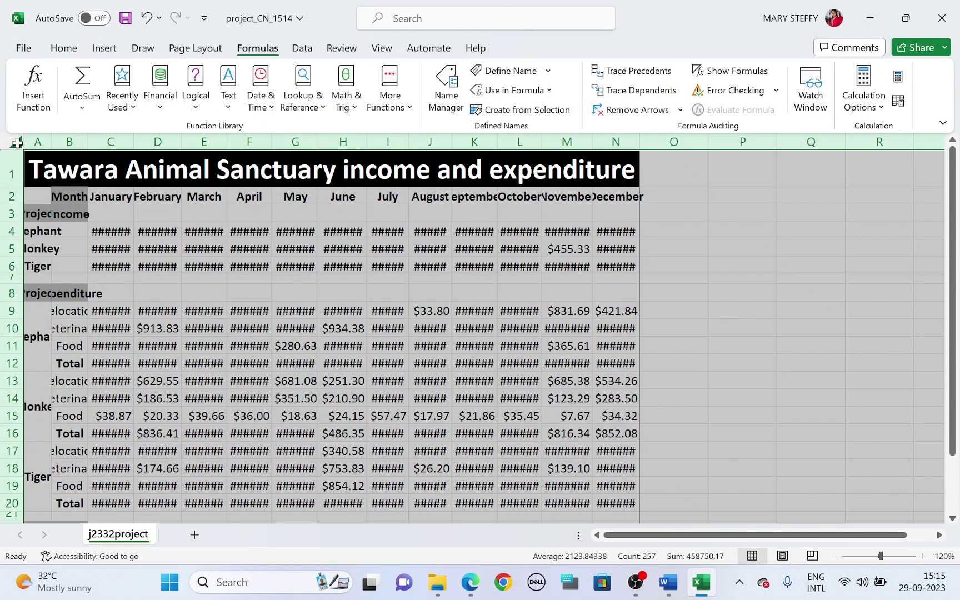
pyautogui.doubleClick(49, 139)
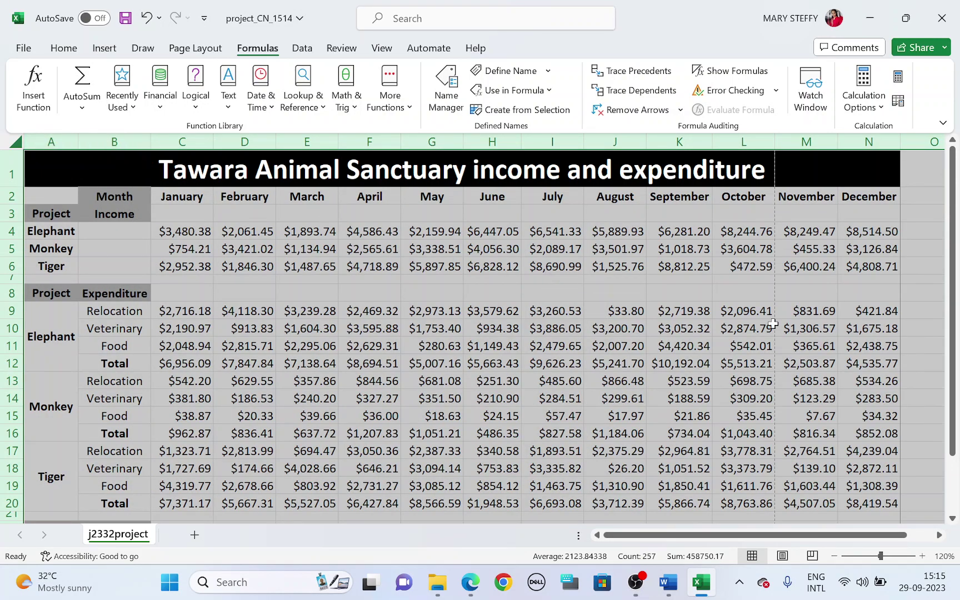
pyautogui.click(935, 366)
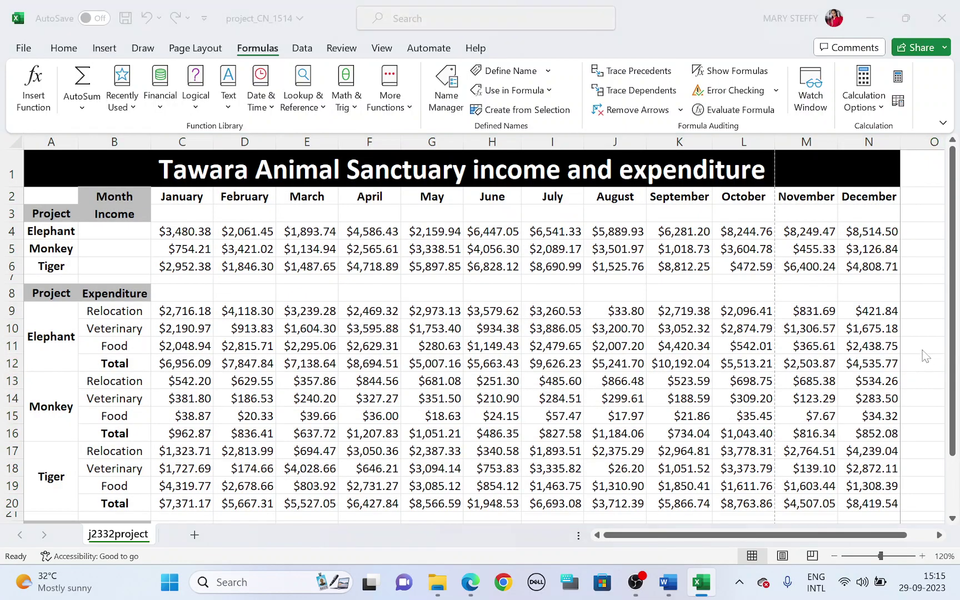
# Preview the values printout after noting the single-landscape-page requirement
pyautogui.hotkey('alt', 'Tab')
pyautogui.moveTo(268, 436); pyautogui.dragTo(455, 439)
pyautogui.hotkey('alt', 'Tab')
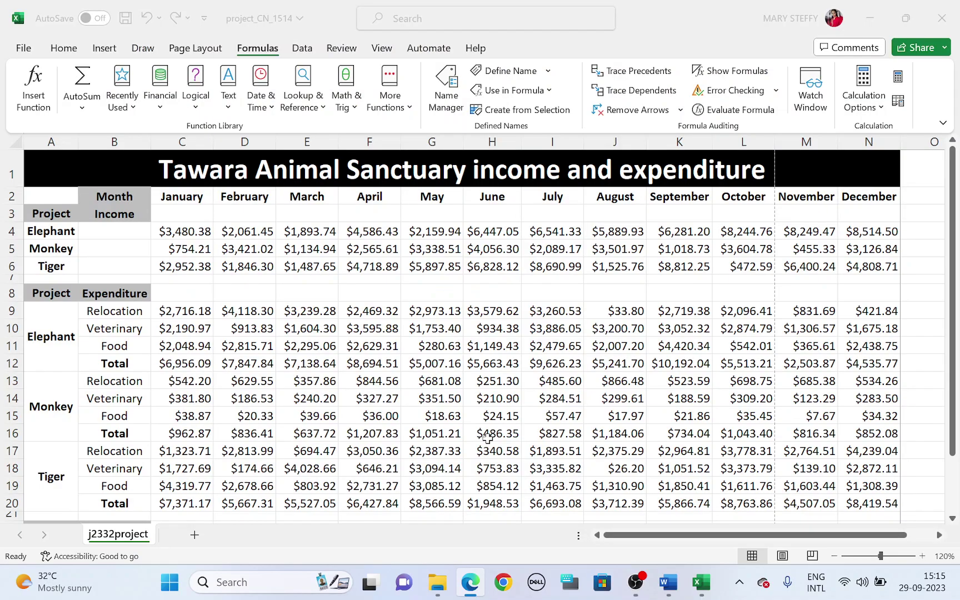
pyautogui.hotkey('ctrl', 'p')
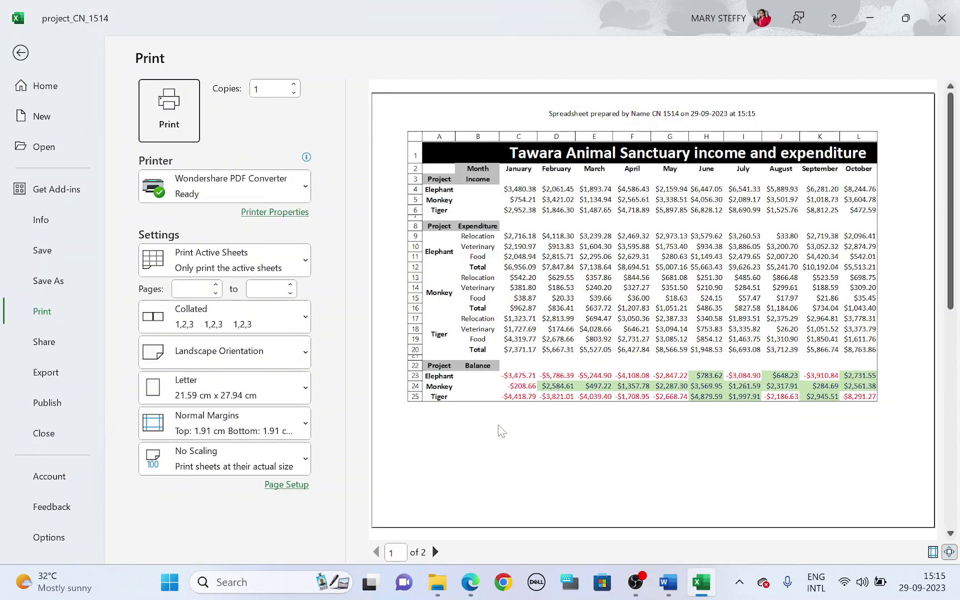
# Review the two-page preview, then set the sanctuary table A1:N25 as the print area
pyautogui.click(436, 554)
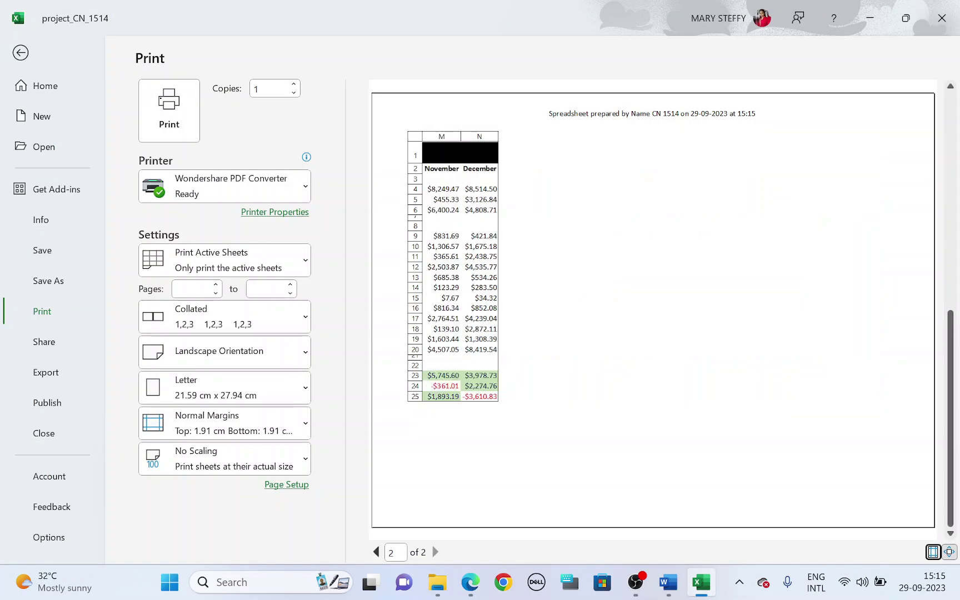
pyautogui.click(376, 552)
pyautogui.click(20, 56)
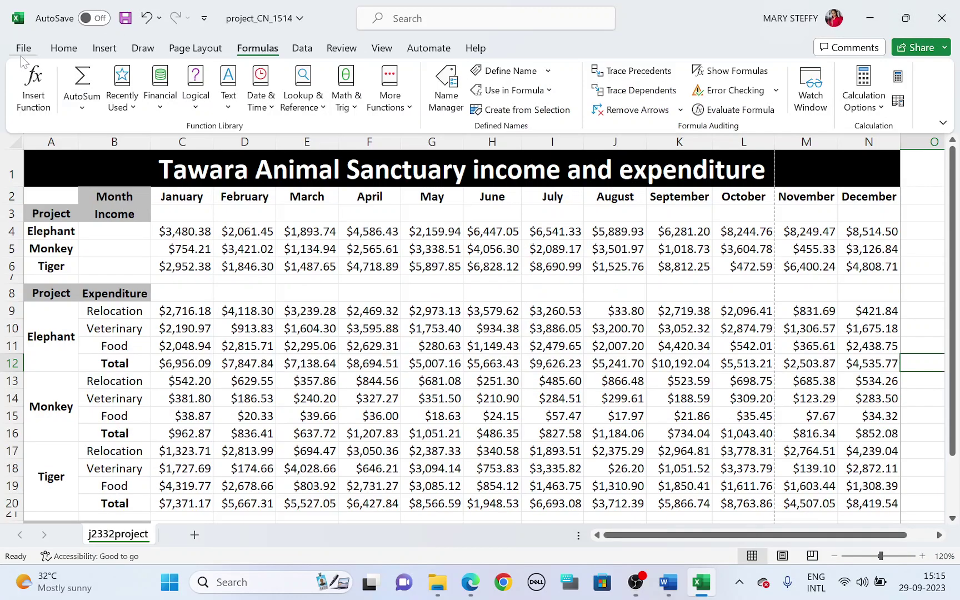
pyautogui.moveTo(215, 161); pyautogui.dragTo(251, 392)
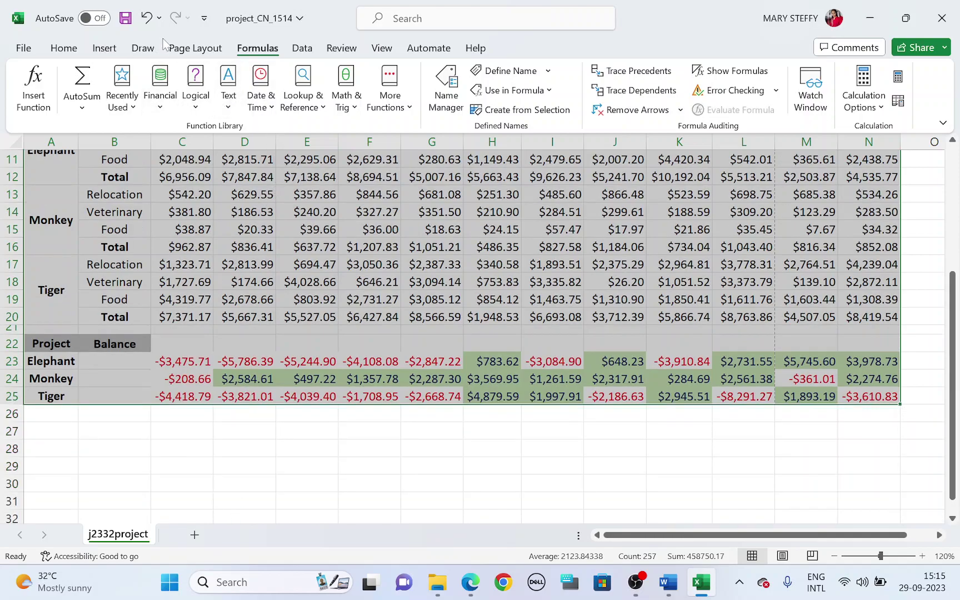
pyautogui.click(182, 50)
pyautogui.click(256, 97)
pyautogui.click(289, 129)
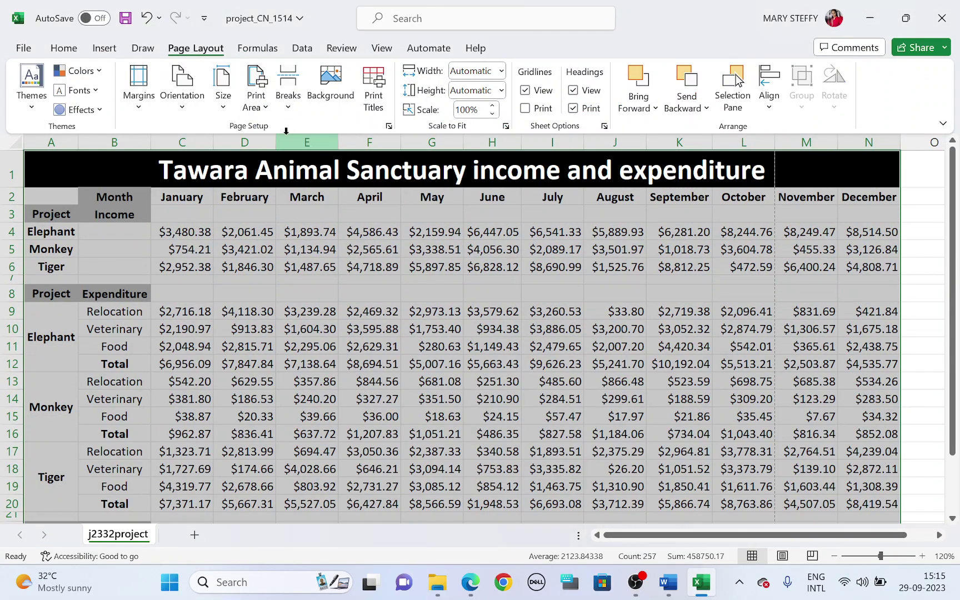
# In Page Setup, fit the printout to 1 page wide by 1 tall
pyautogui.click(388, 127)
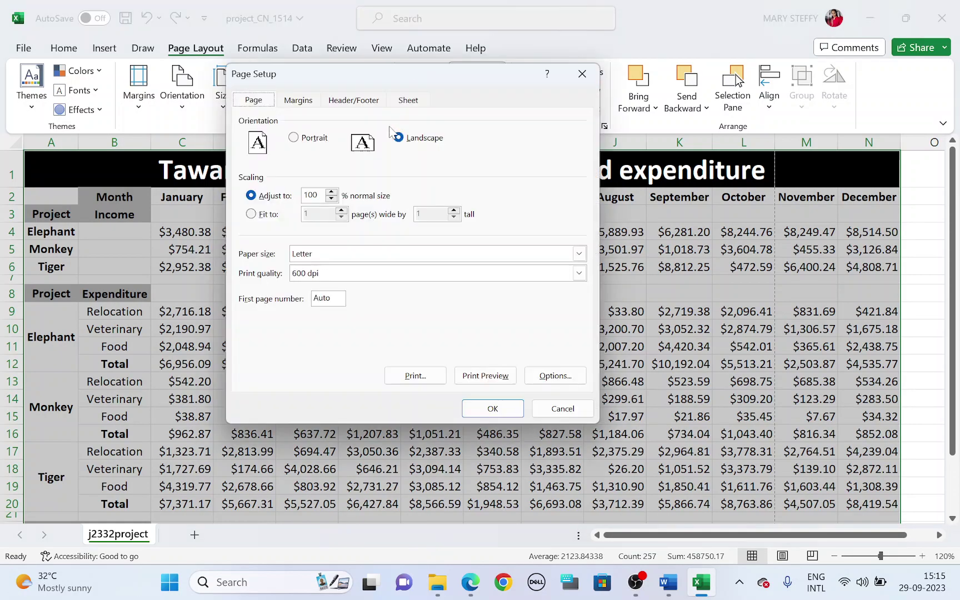
pyautogui.click(265, 215)
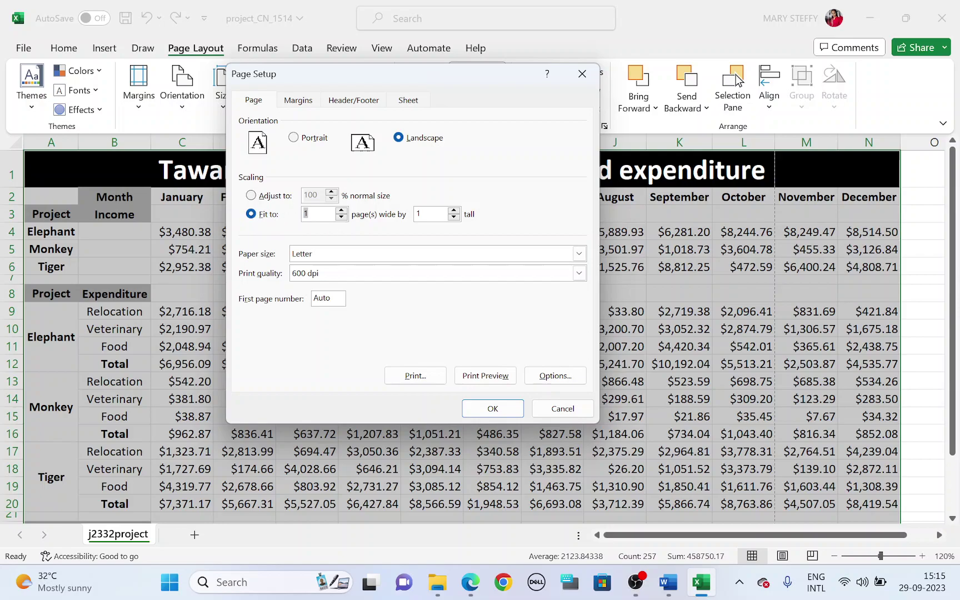
pyautogui.click(496, 410)
# Turn off printing of row and column headings and check the one-page preview
pyautogui.hotkey('alt', 'Tab')
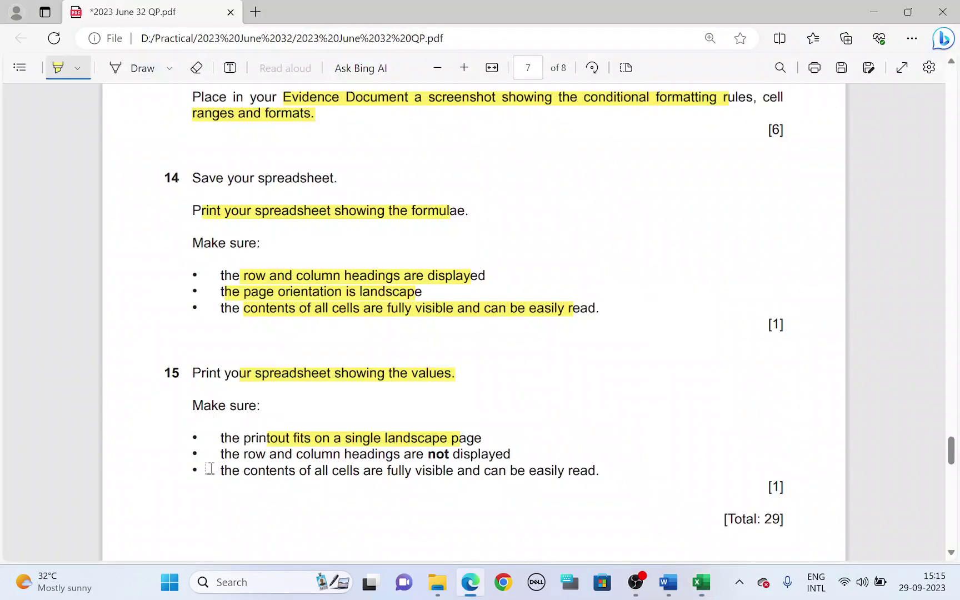
pyautogui.moveTo(248, 454); pyautogui.dragTo(498, 449)
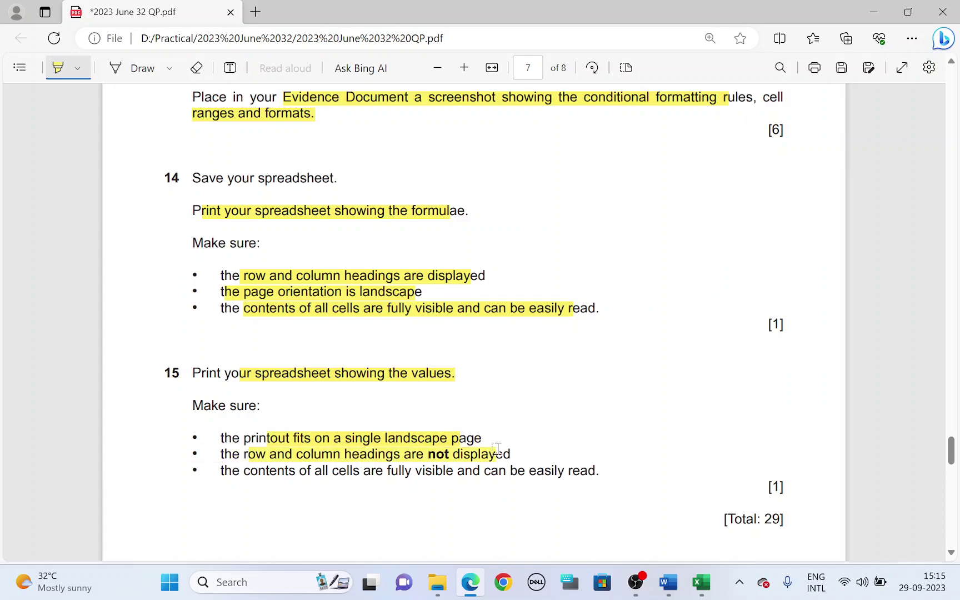
pyautogui.hotkey('alt', 'Tab')
pyautogui.click(573, 109)
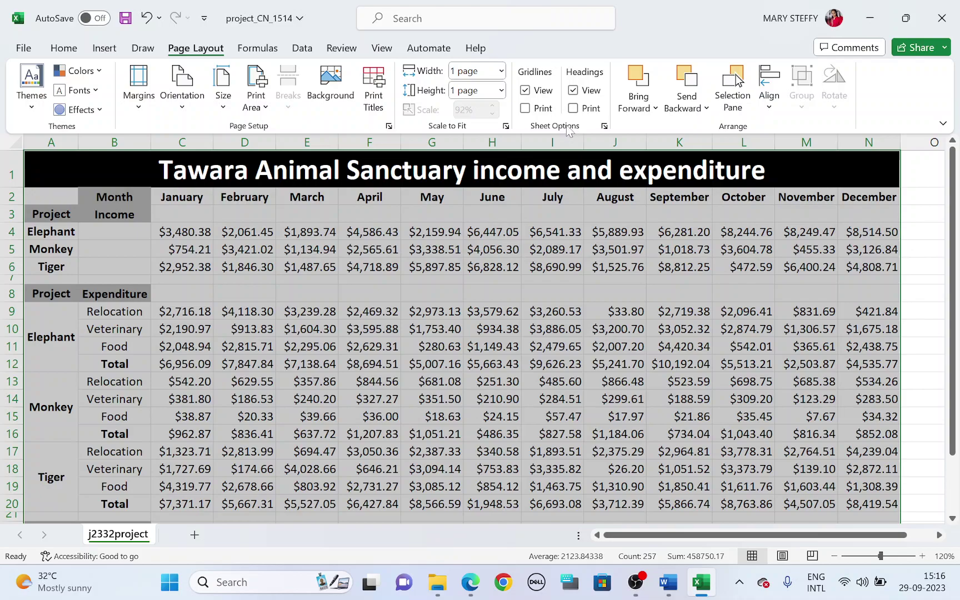
pyautogui.hotkey('ctrl', 'p')
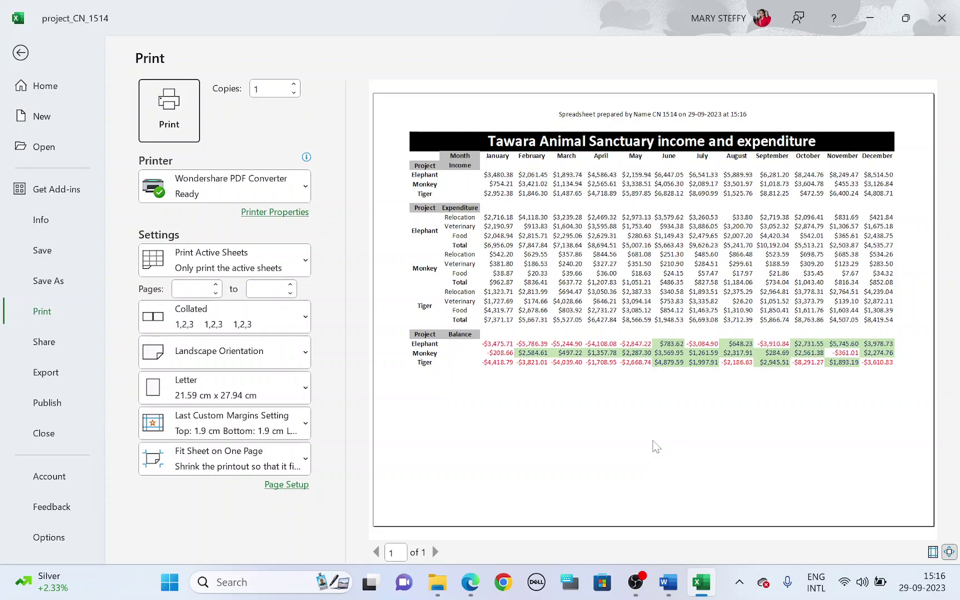
pyautogui.press('Escape')
# Print the Word evidence document from File > Print, then return to Task 5
pyautogui.hotkey('alt', 'Tab')
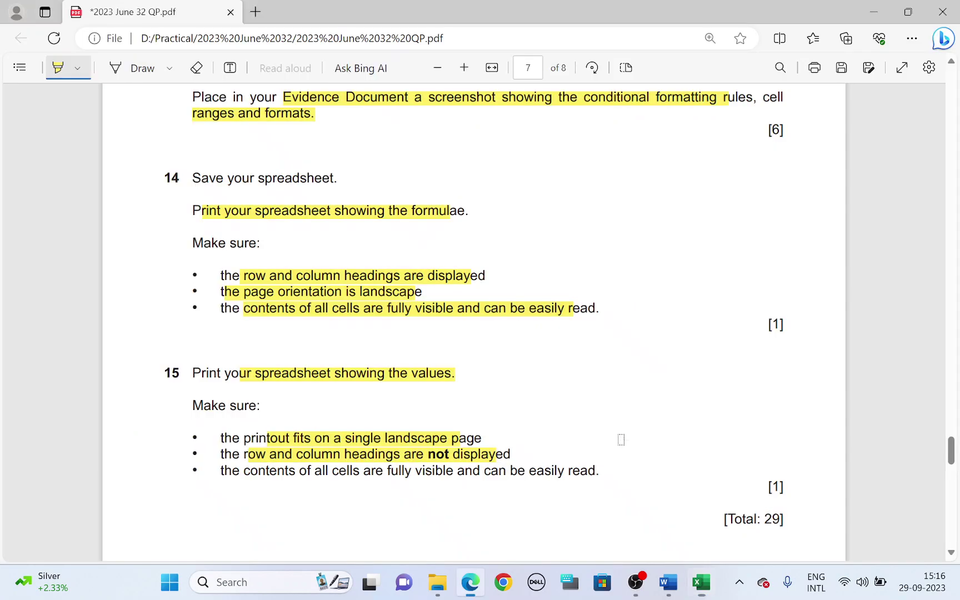
pyautogui.scroll(-2, 469, 428)
pyautogui.scroll(-1, 469, 428)
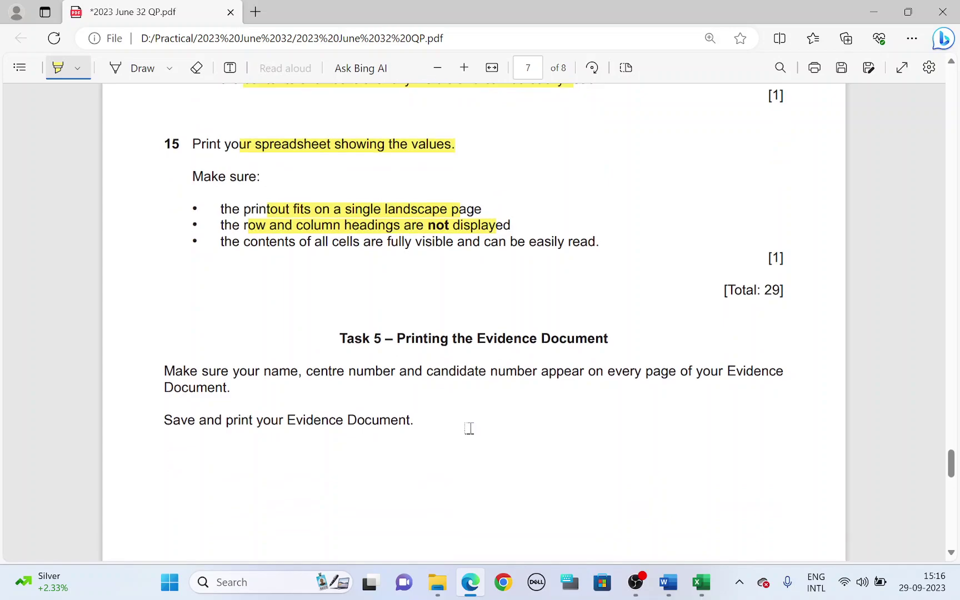
pyautogui.click(668, 582)
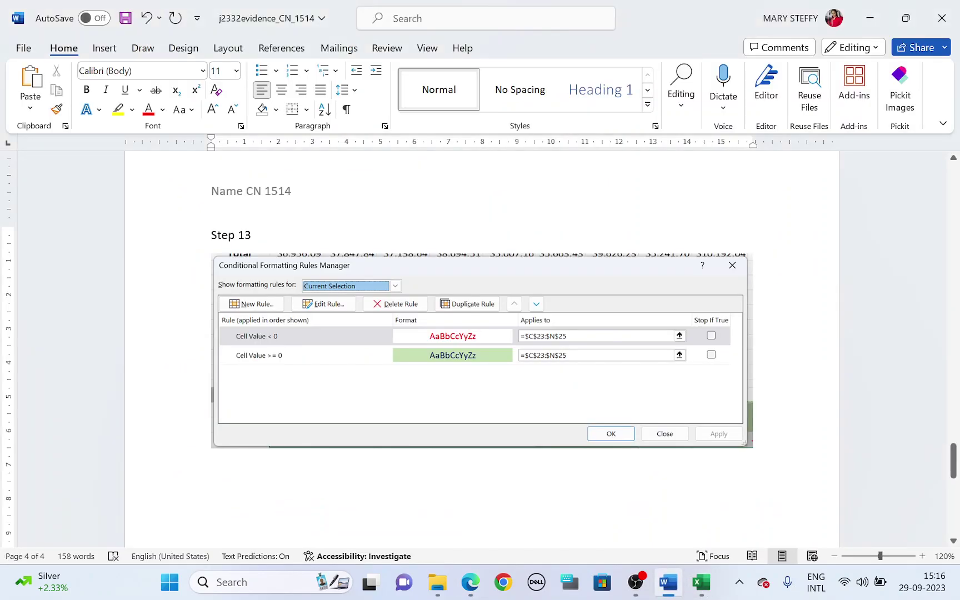
pyautogui.click(24, 48)
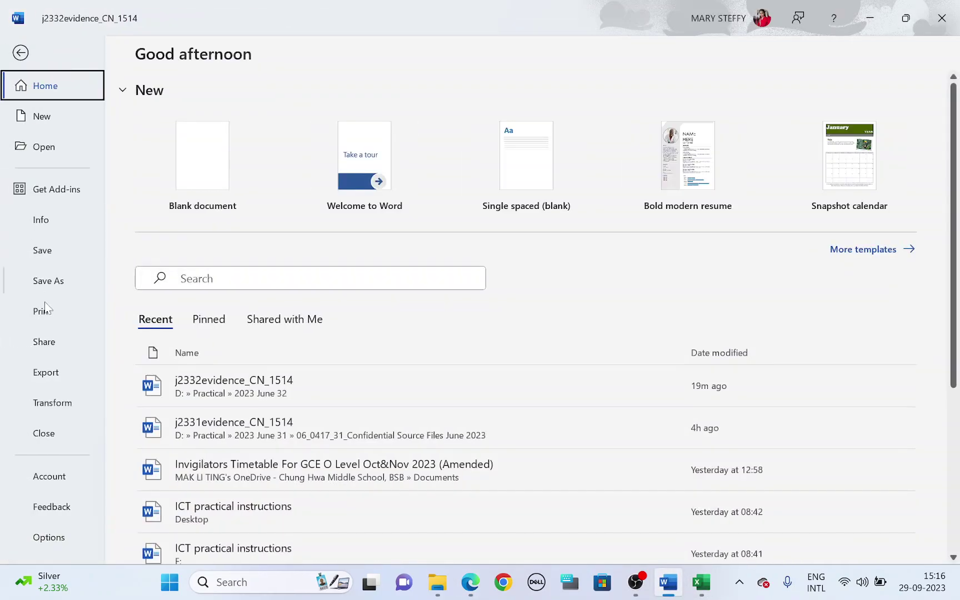
pyautogui.click(44, 314)
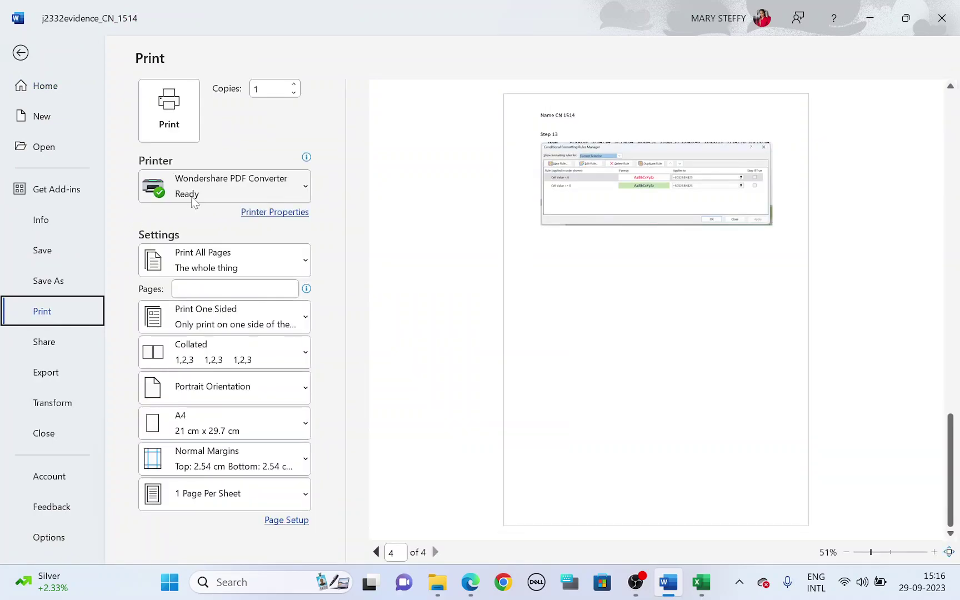
pyautogui.click(194, 117)
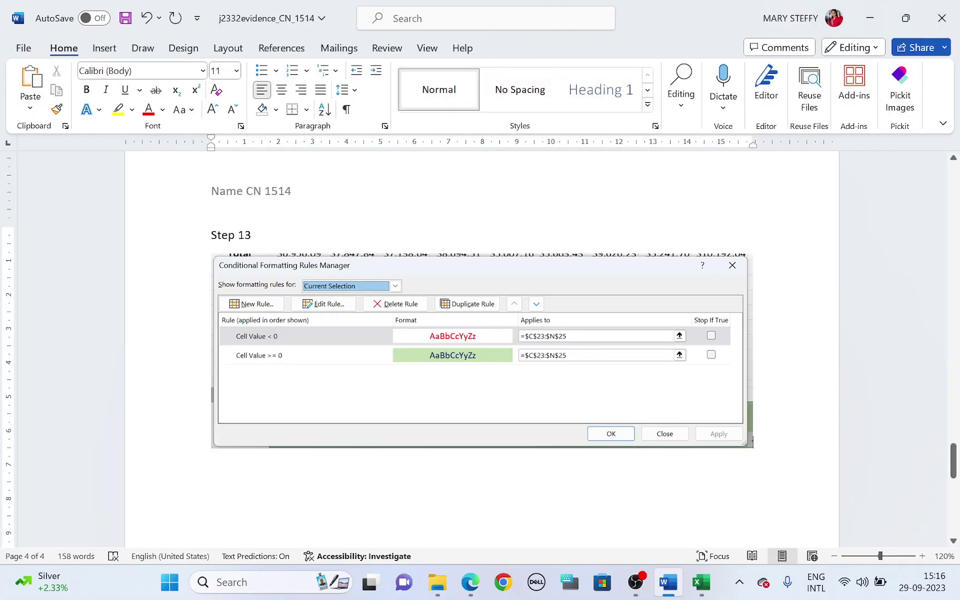
pyautogui.click(470, 580)
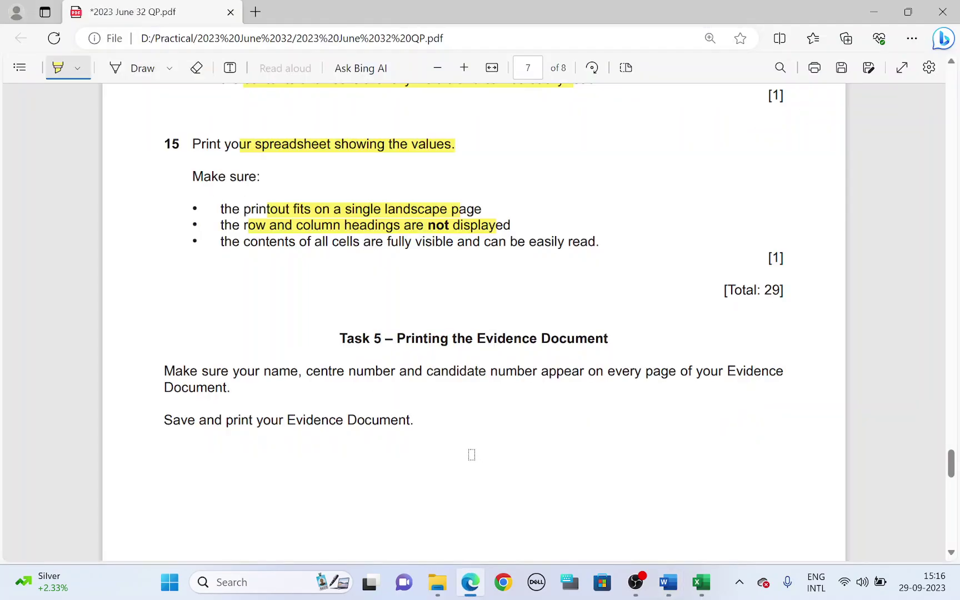
pyautogui.scroll(2, 472, 455)
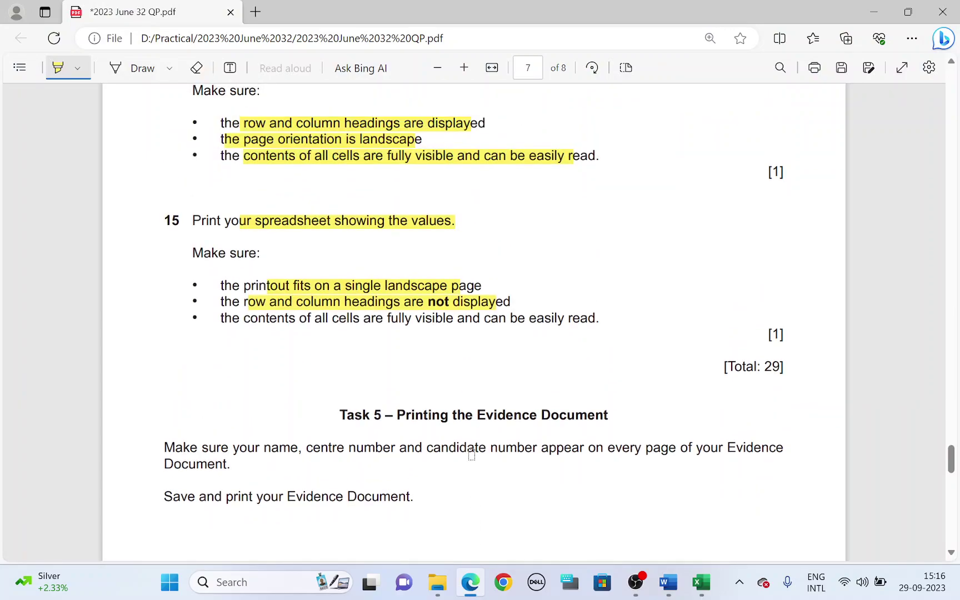